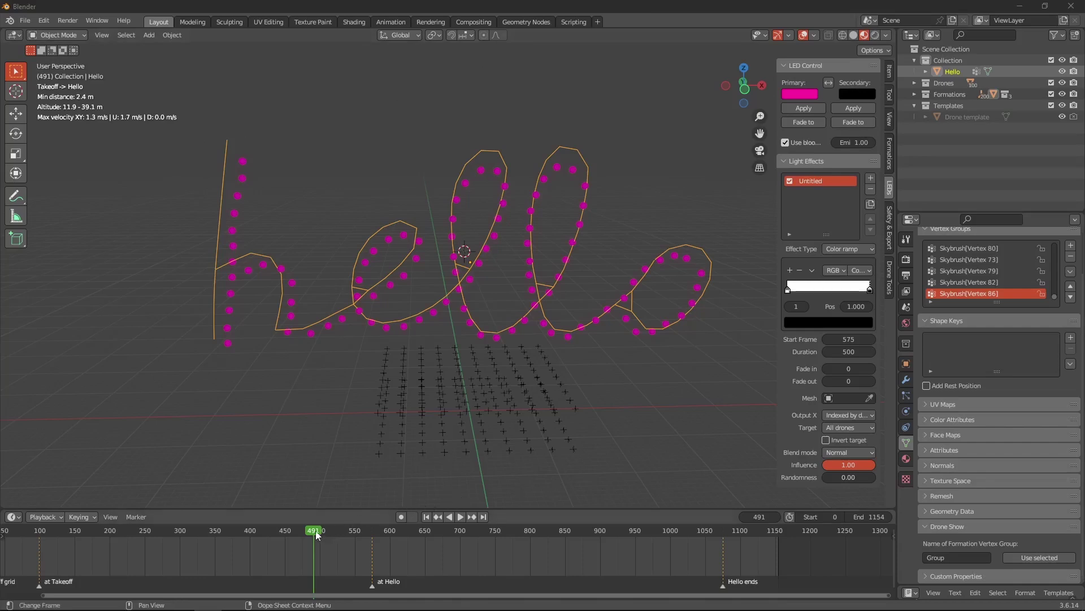
# Jump to frame 595 and pull the ramp's right stop left to about 0.146, so only the 'h' glows white
pyautogui.moveTo(316, 535); pyautogui.dragTo(387, 531)
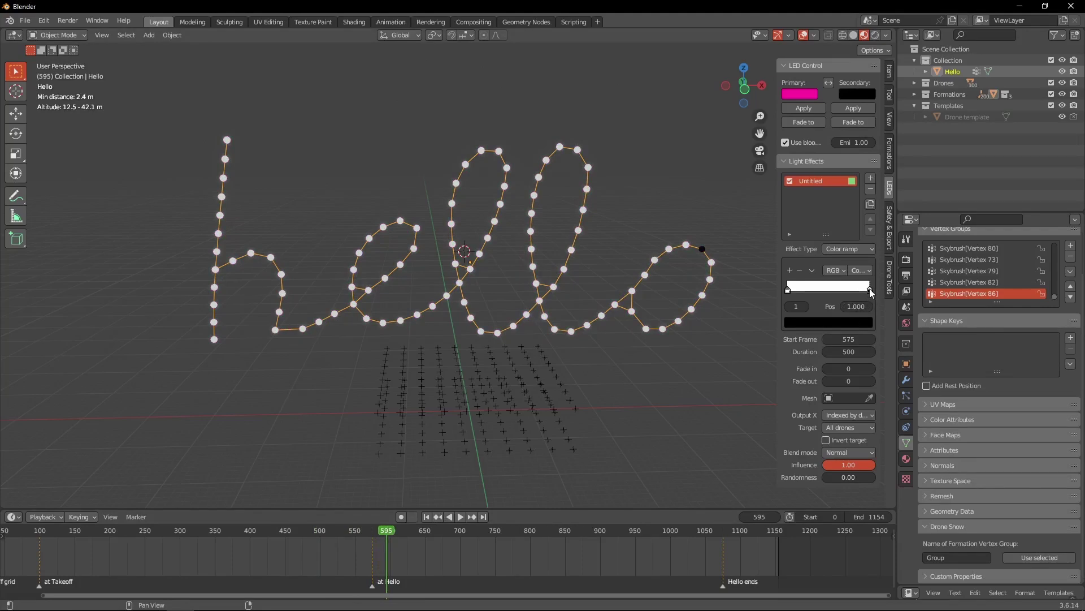
pyautogui.moveTo(872, 292); pyautogui.dragTo(799, 294)
# Set Output X to 'Indexed by formation' and nudge the ramp stop to 0.228
pyautogui.click(833, 415)
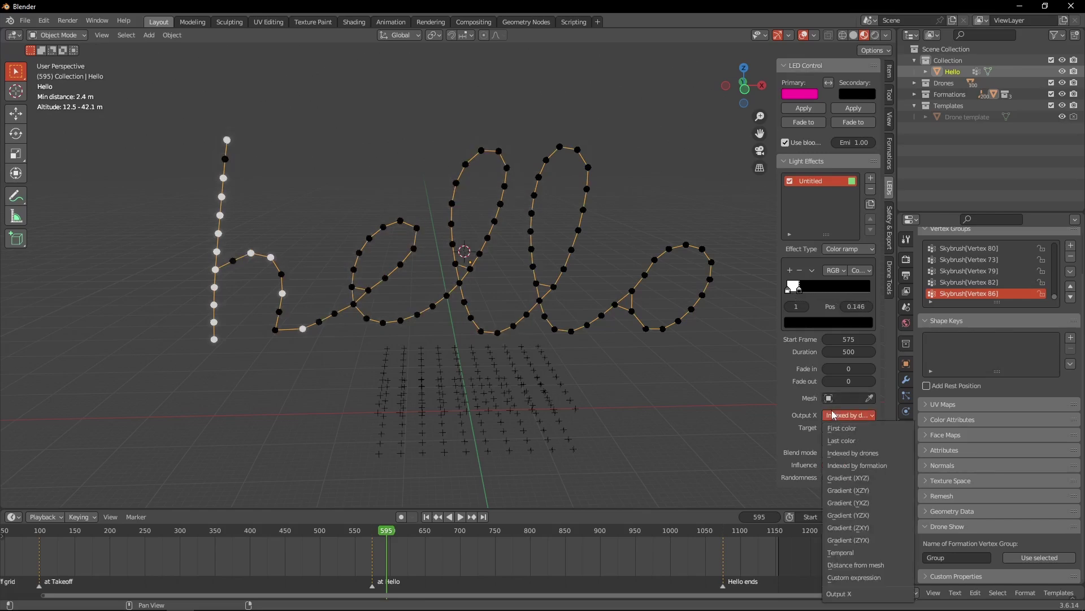
pyautogui.click(835, 467)
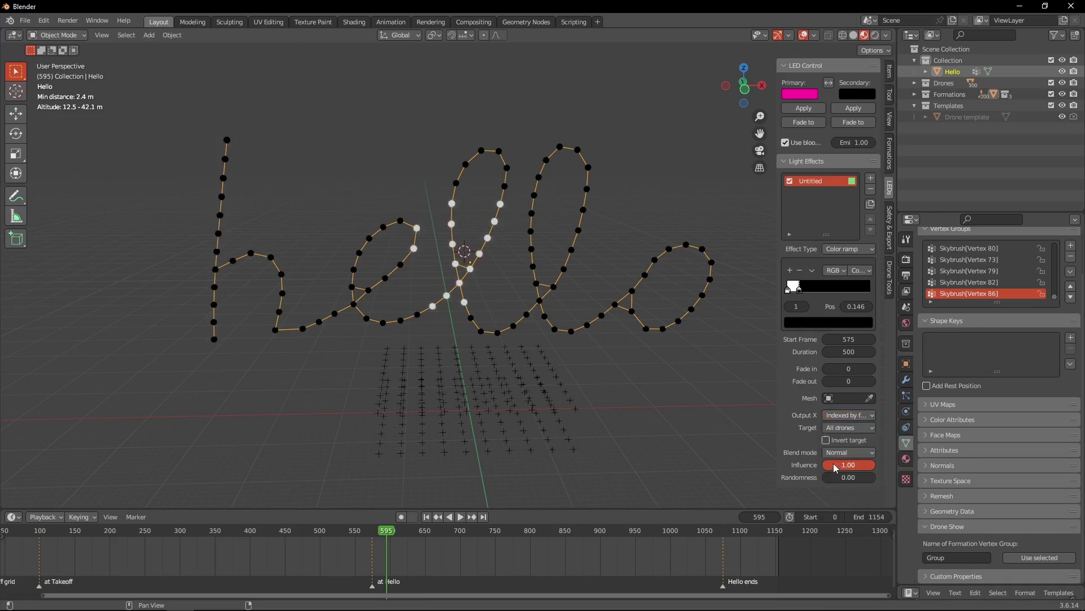
pyautogui.moveTo(801, 292)
pyautogui.mouseDown()
pyautogui.moveTo(878, 289)
pyautogui.moveTo(793, 289)
pyautogui.moveTo(876, 289)
pyautogui.moveTo(796, 291)
pyautogui.moveTo(873, 291)
pyautogui.moveTo(797, 290)
pyautogui.moveTo(807, 291)
pyautogui.mouseUp()
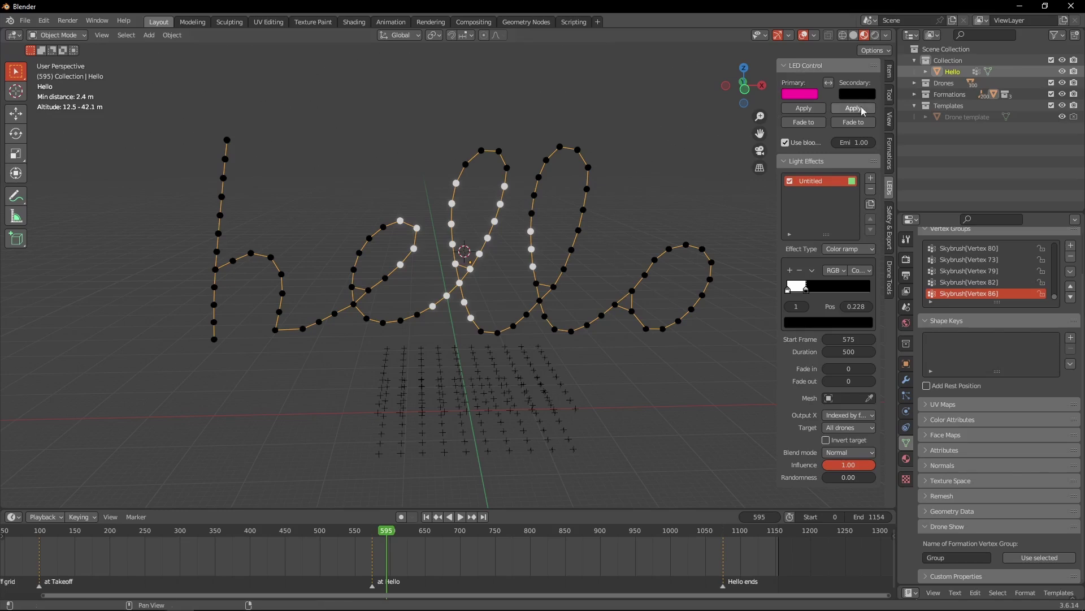
# Enter Edit Mode on the Hello mesh and turn on vertex Indices in Overlays
pyautogui.press('Tab')
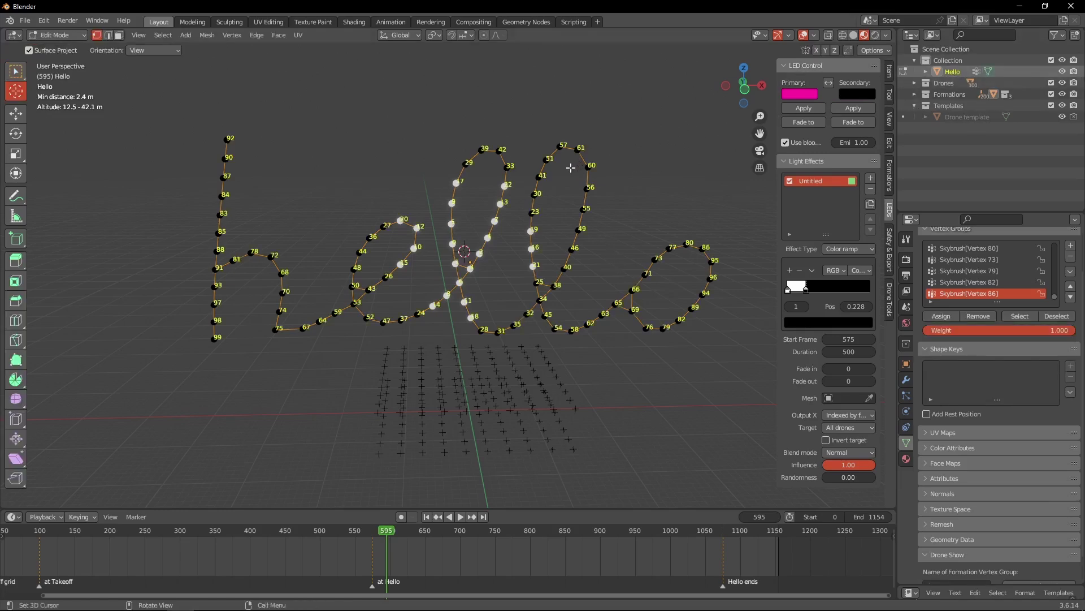
pyautogui.click(814, 35)
pyautogui.moveTo(491, 277); pyautogui.dragTo(497, 266, button='middle')
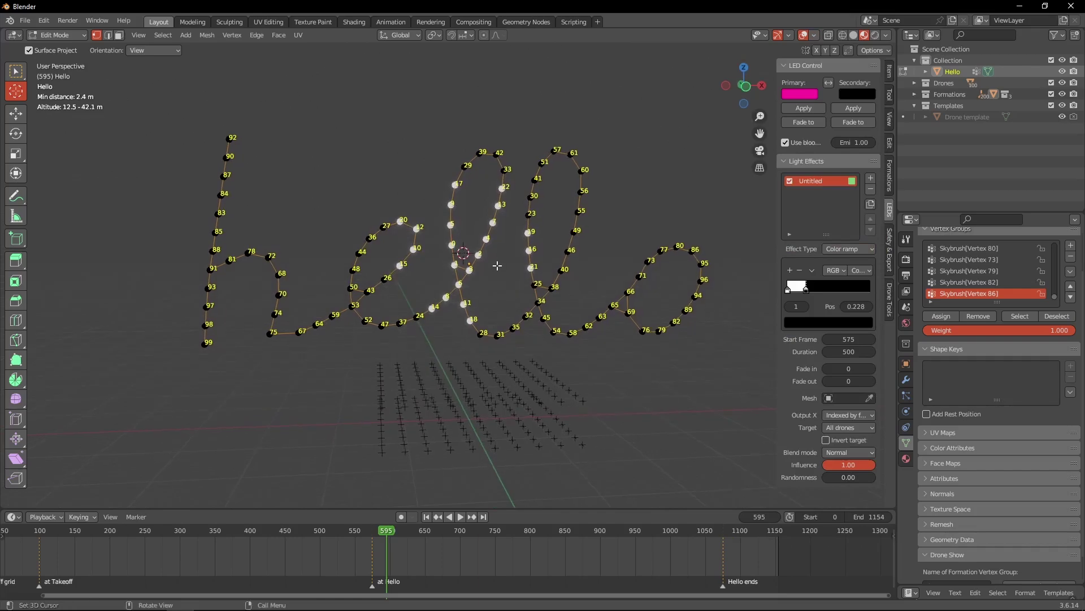
pyautogui.scroll(4, 489, 274)
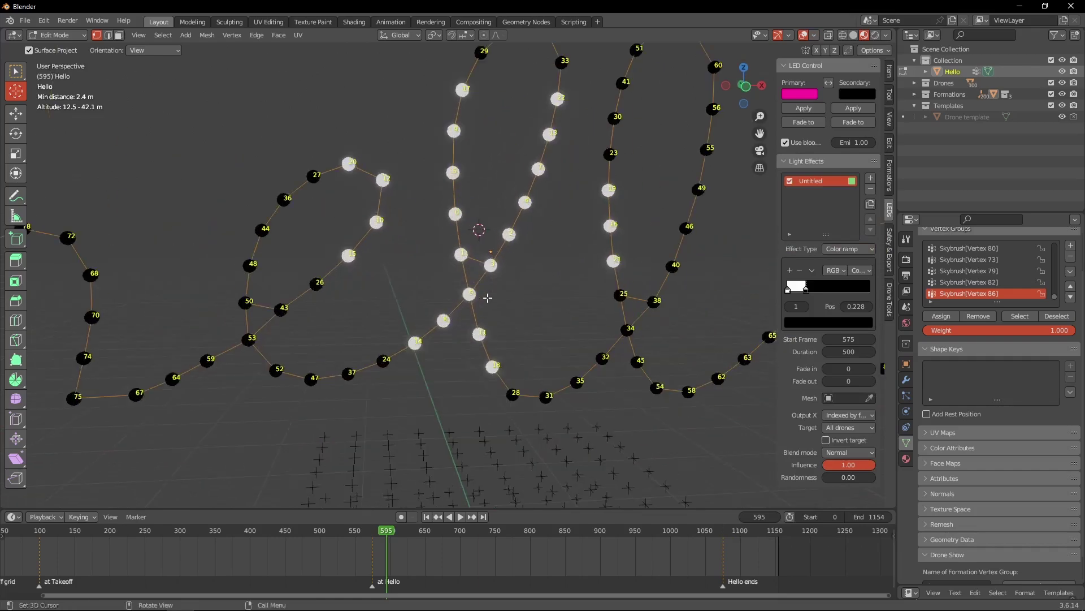
pyautogui.scroll(-2, 495, 288)
pyautogui.scroll(-1, 497, 272)
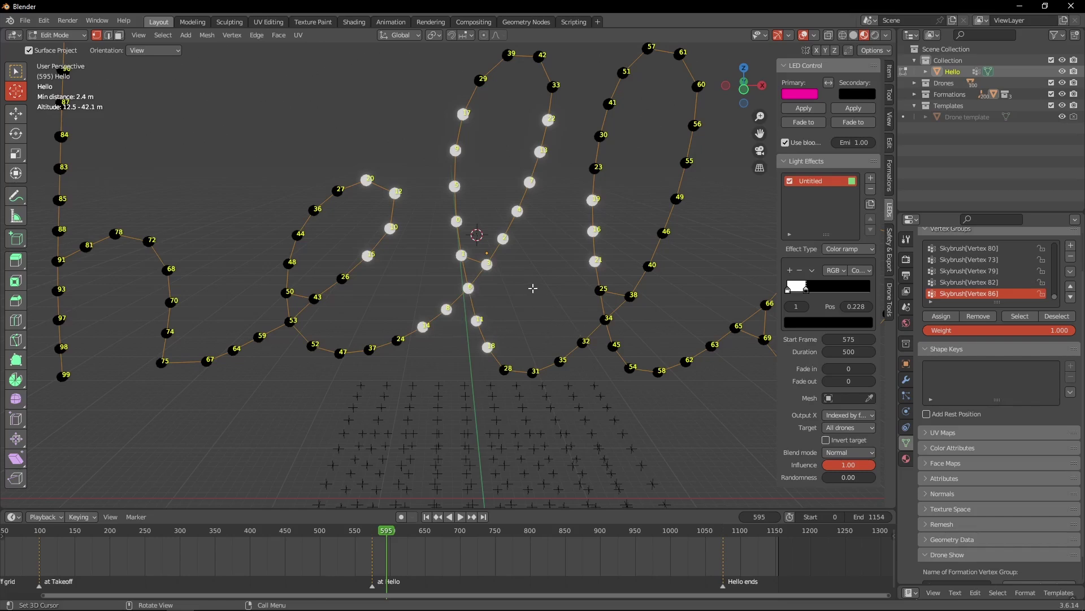
# Place the 3D cursor on vertex 0, then return to the select tool
pyautogui.click(457, 222)
pyautogui.click(15, 71)
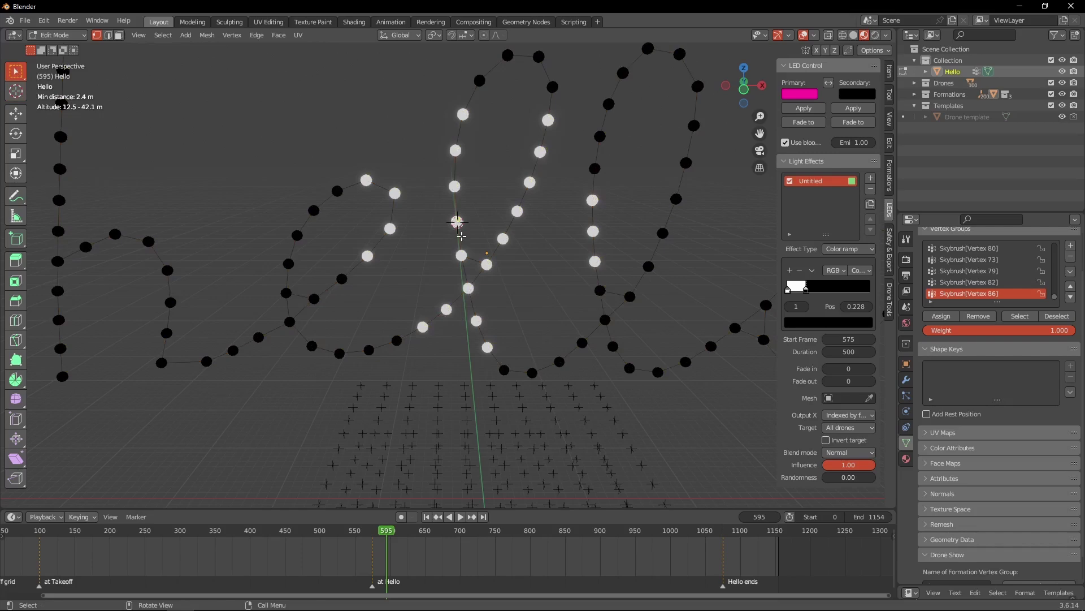
pyautogui.scroll(-2, 531, 287)
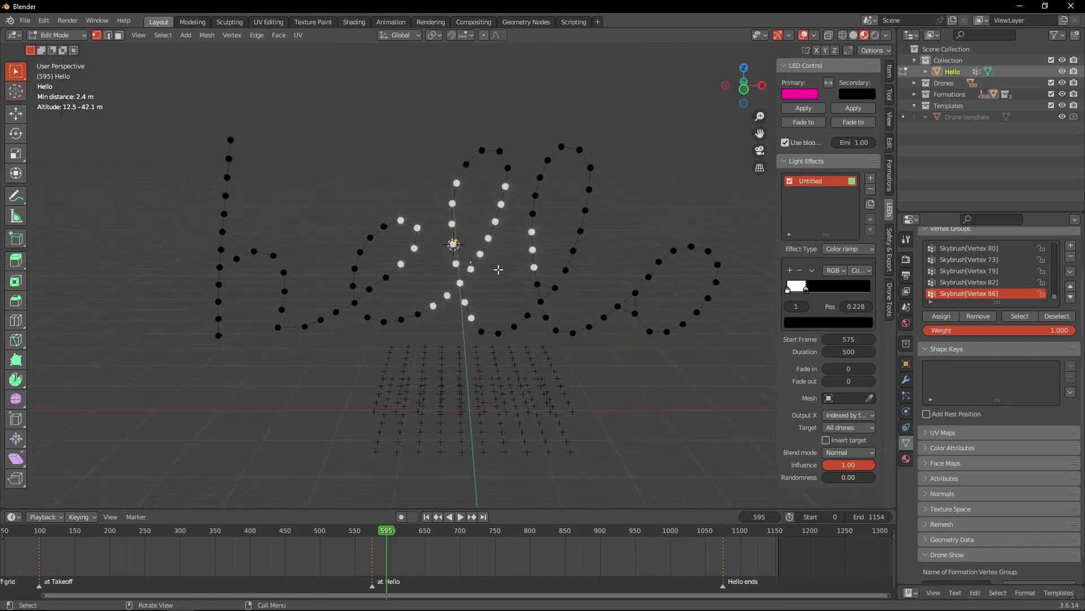
pyautogui.scroll(2, 499, 270)
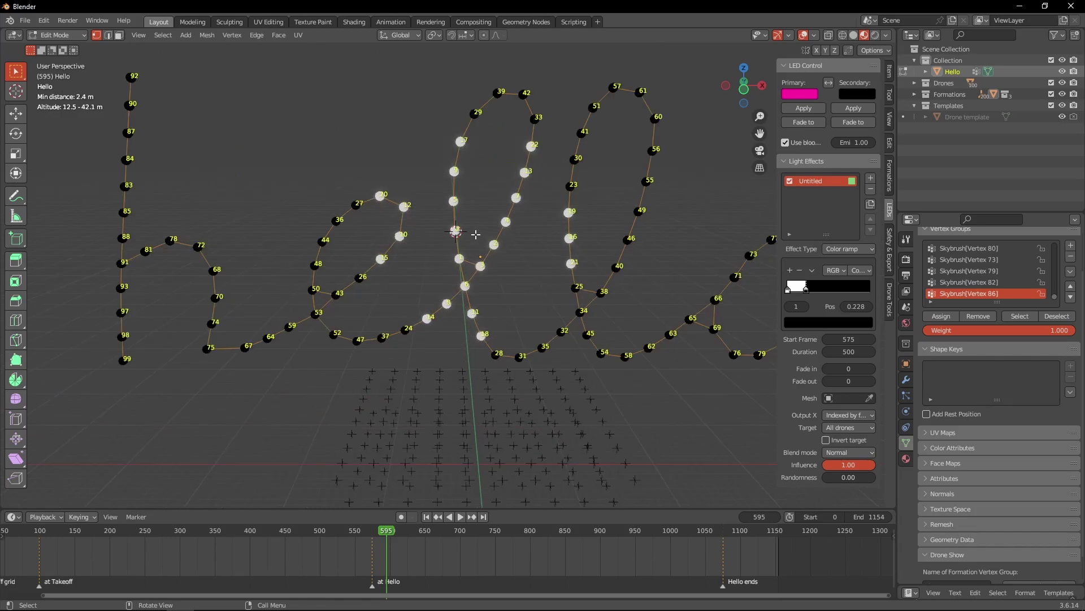
# Narrow the ramp's white band by moving its stop down to 0.013
pyautogui.moveTo(806, 290); pyautogui.dragTo(788, 290)
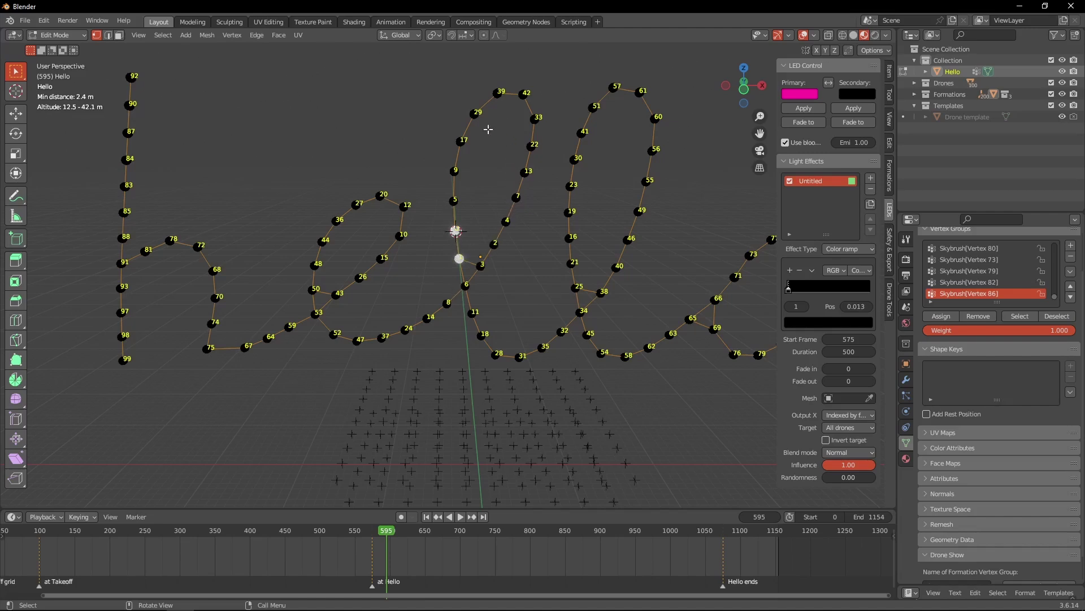
pyautogui.moveTo(601, 255); pyautogui.dragTo(513, 295, button='middle')
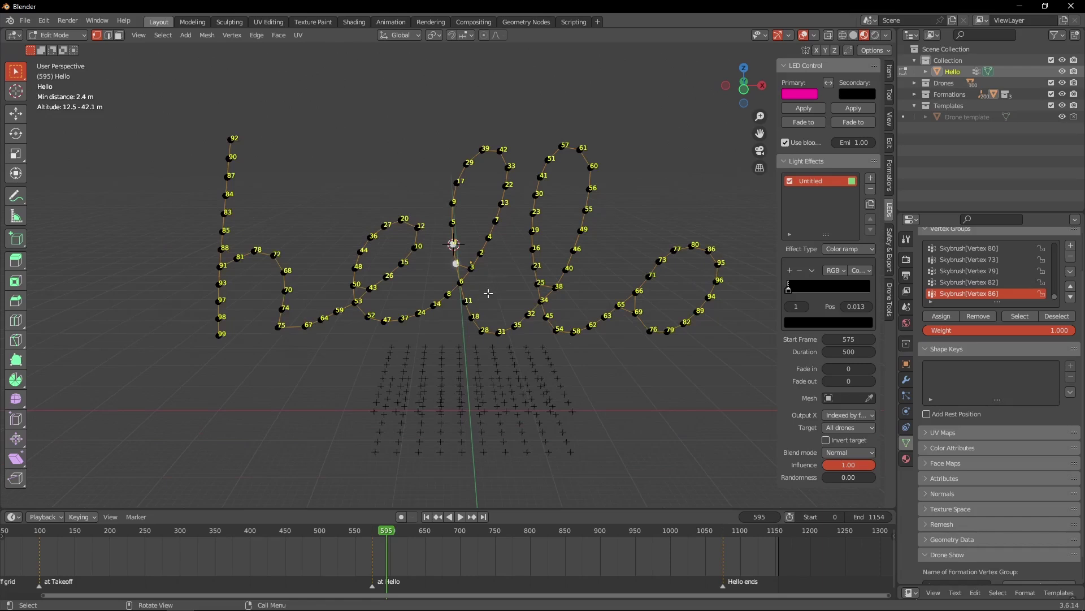
pyautogui.moveTo(489, 294); pyautogui.dragTo(485, 278, button='middle')
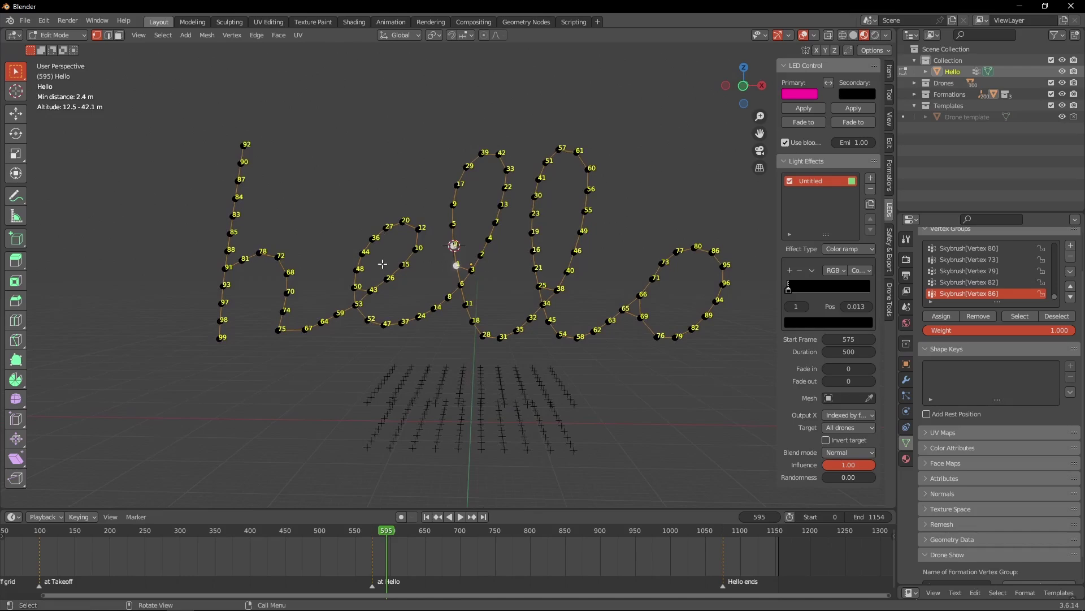
pyautogui.click(15, 91)
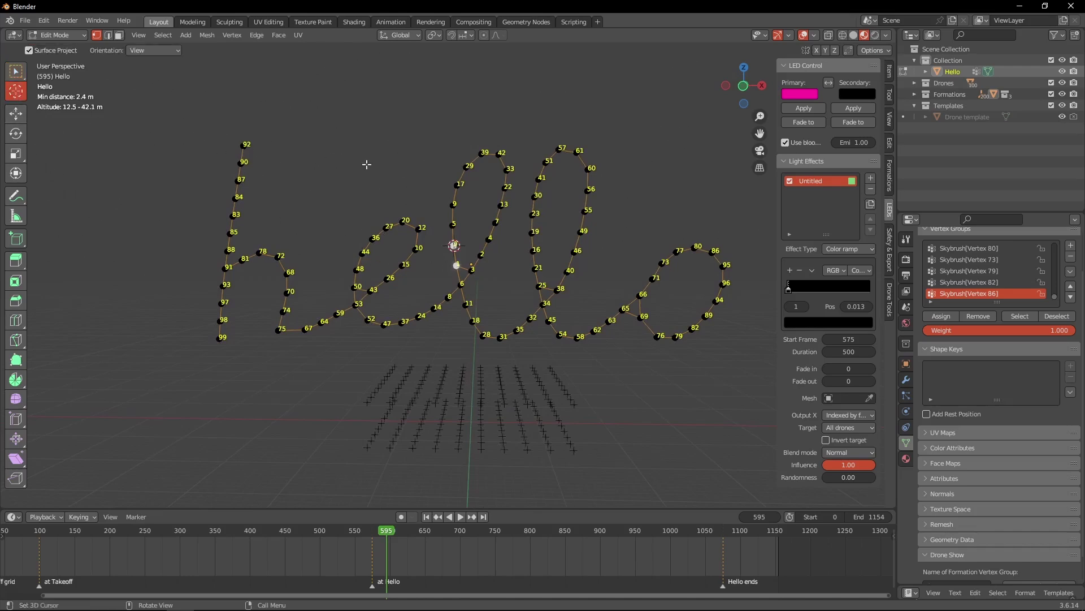
# In front view, snap the 3D cursor onto drone 92 at the top of the h
pyautogui.press('KP_1')
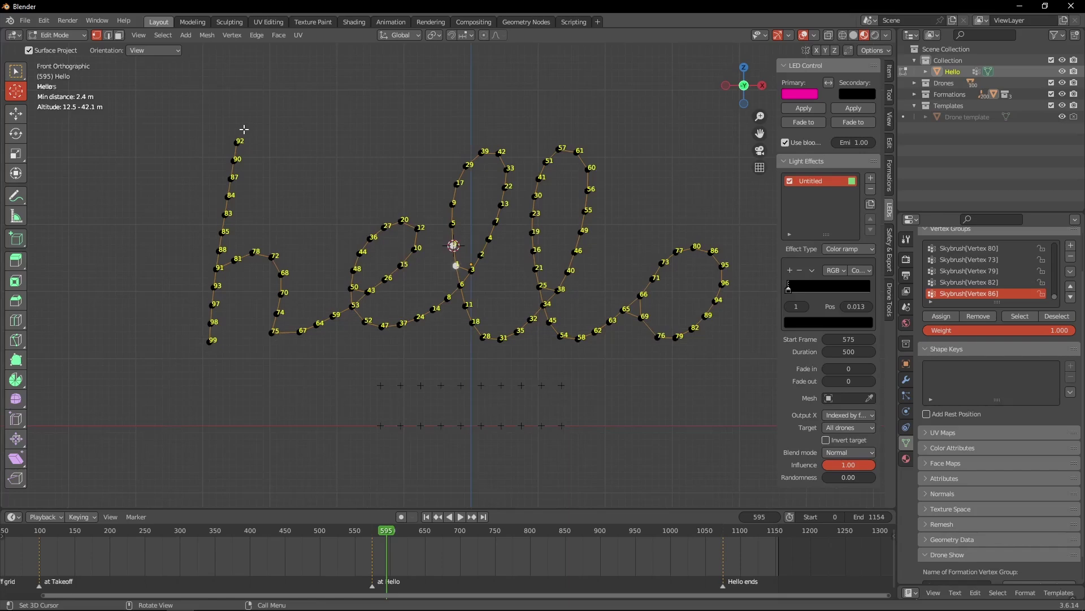
pyautogui.click(242, 124)
pyautogui.click(237, 140)
pyautogui.click(240, 127)
# Select the h stem from vertex 92 to 99 and sort vertices by Cursor Distance
pyautogui.press('w')
pyautogui.click(235, 146)
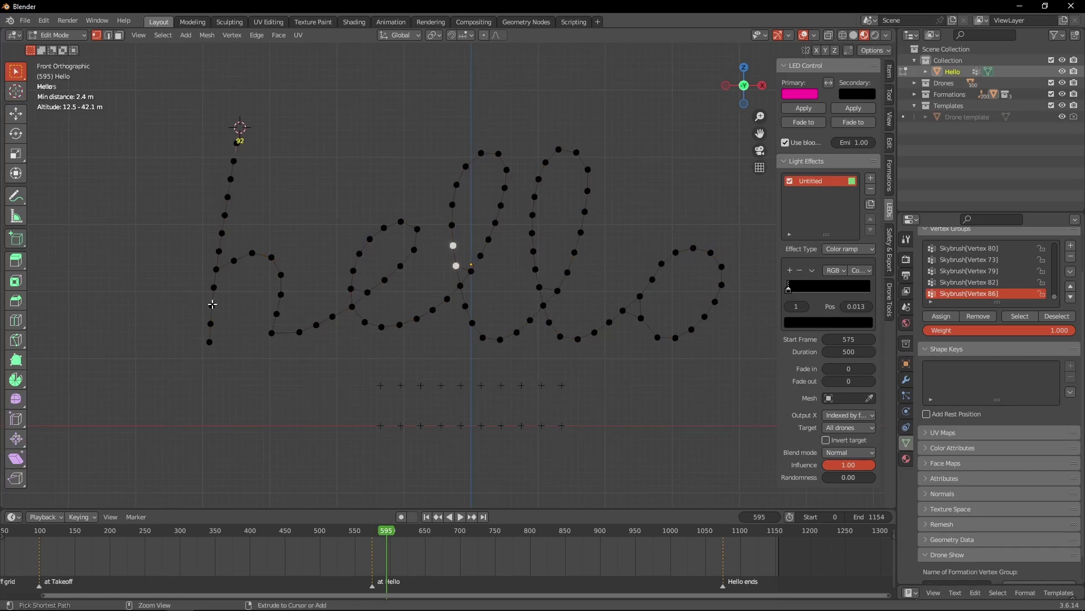
pyautogui.keyDown('ctrl'); pyautogui.click(210, 341); pyautogui.keyUp('ctrl')
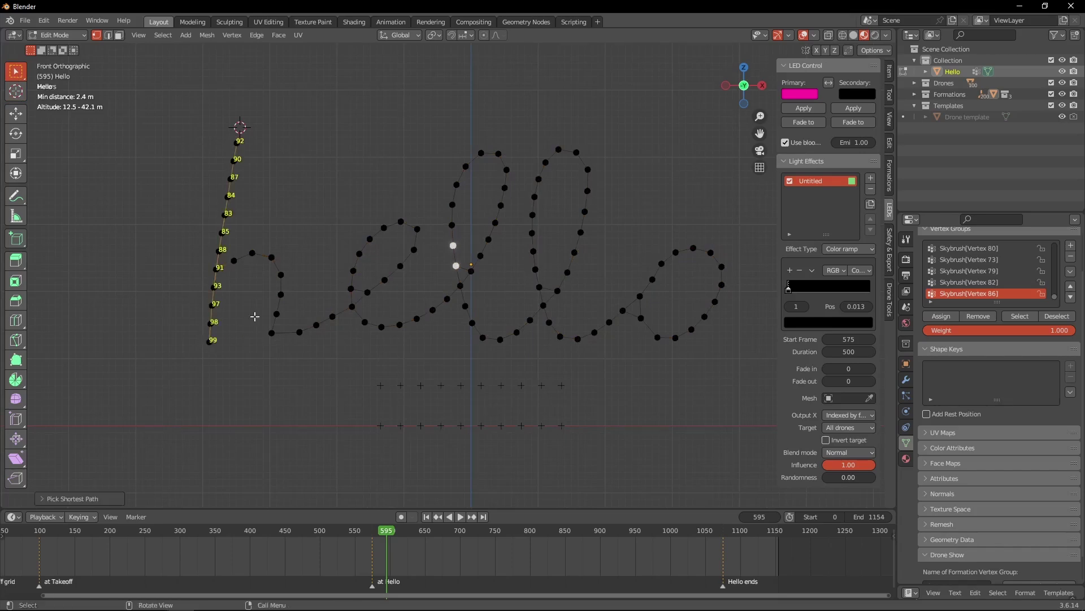
pyautogui.click(202, 36)
pyautogui.moveTo(232, 277)
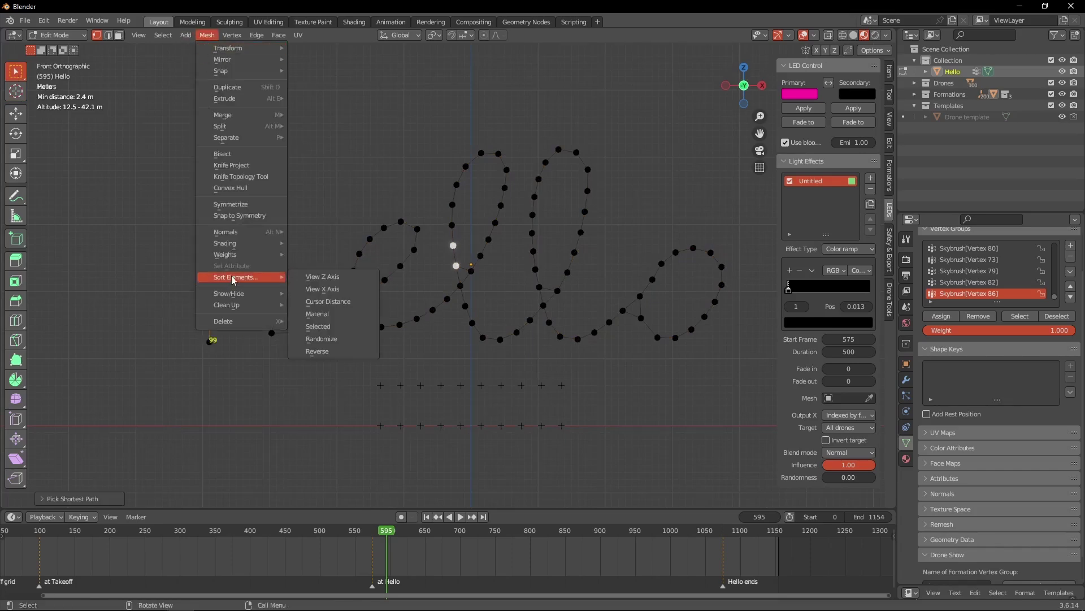
pyautogui.click(332, 305)
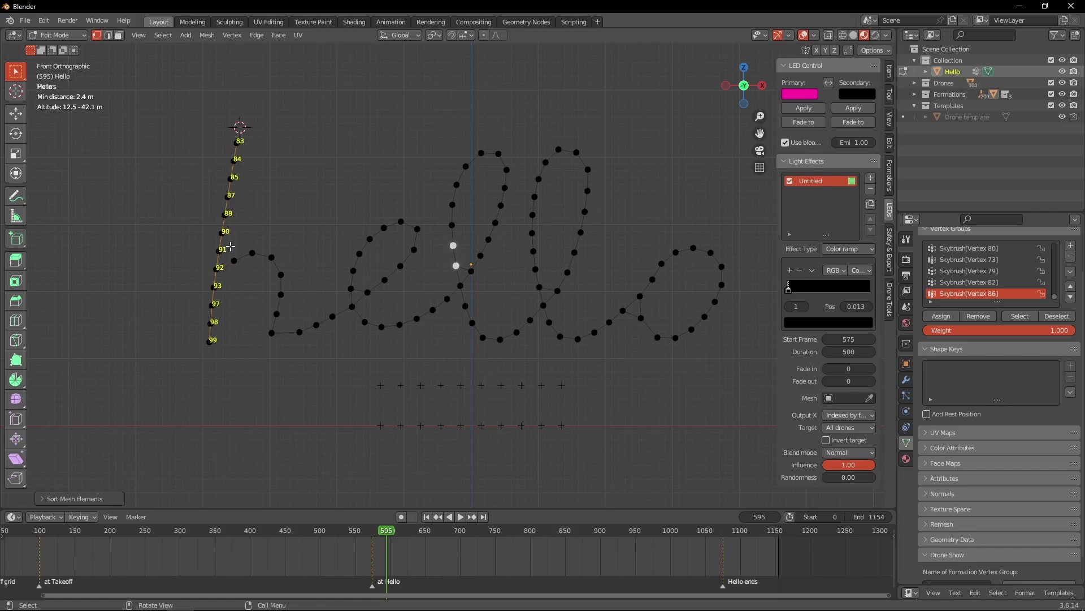
# Reverse the vertex order so the top of the h becomes vertex 0
pyautogui.click(455, 267)
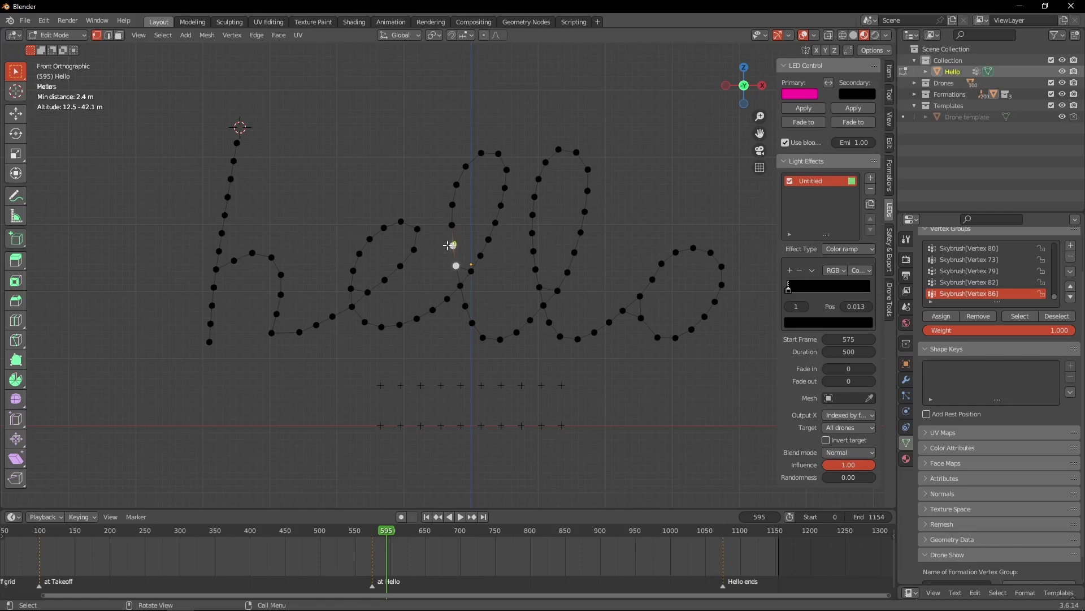
pyautogui.keyDown('shift'); pyautogui.click(236, 143); pyautogui.keyUp('shift')
pyautogui.click(207, 34)
pyautogui.moveTo(236, 276)
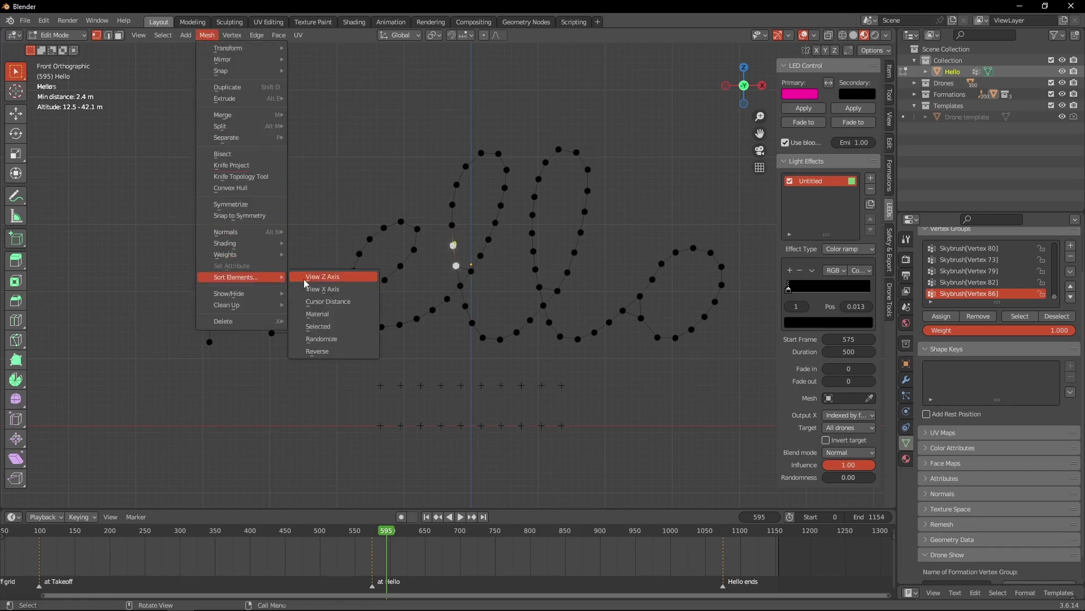
pyautogui.click(315, 348)
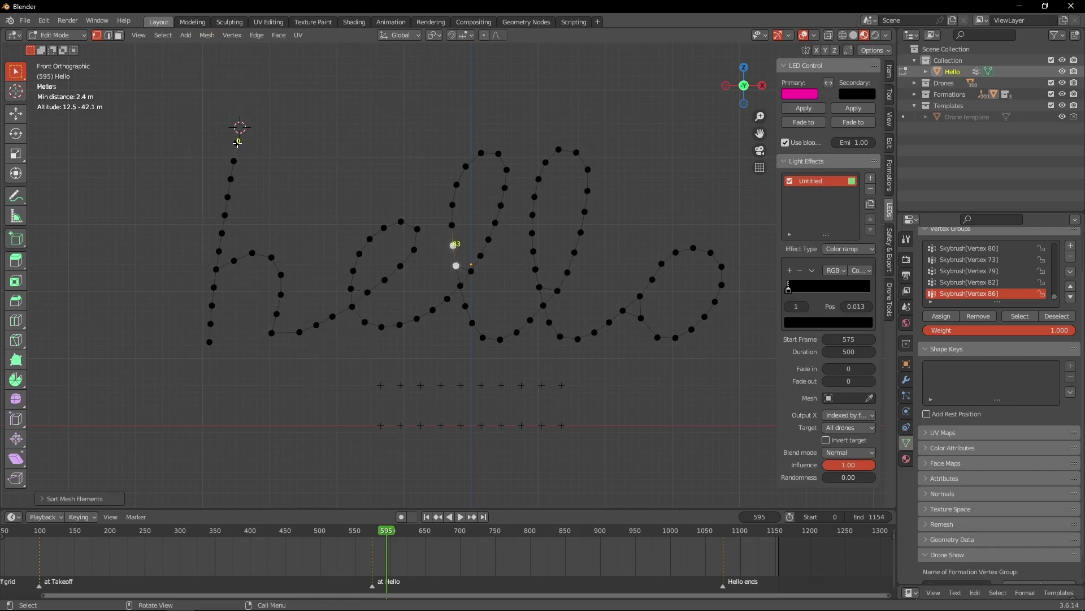
pyautogui.keyDown('ctrl'); pyautogui.click(210, 342); pyautogui.keyUp('ctrl')
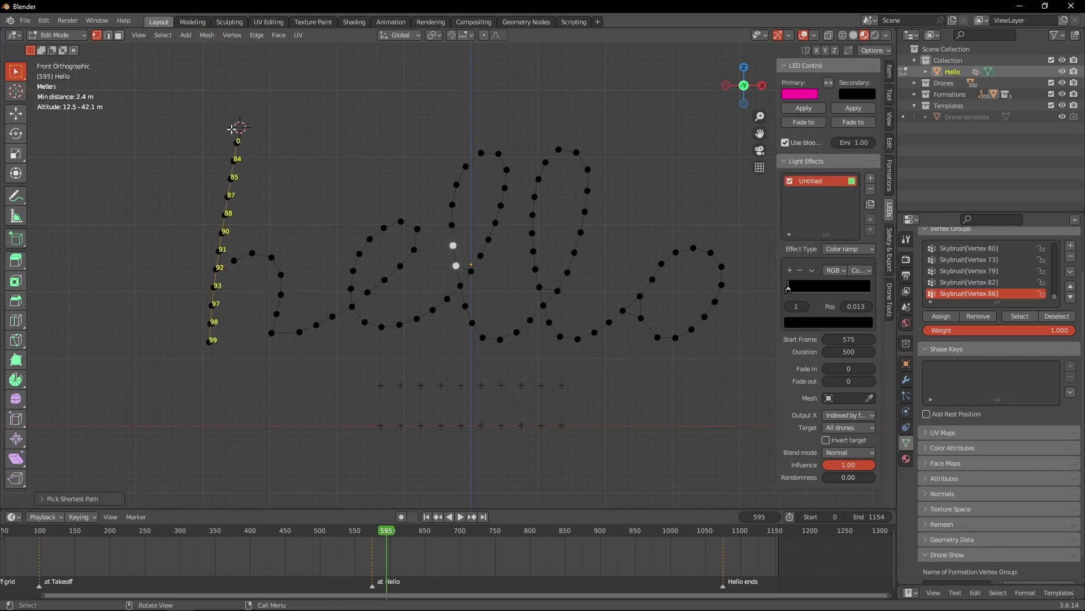
# Re-sort vertices by Cursor Distance and check the indices of vertices 0, 3 and 84
pyautogui.click(204, 35)
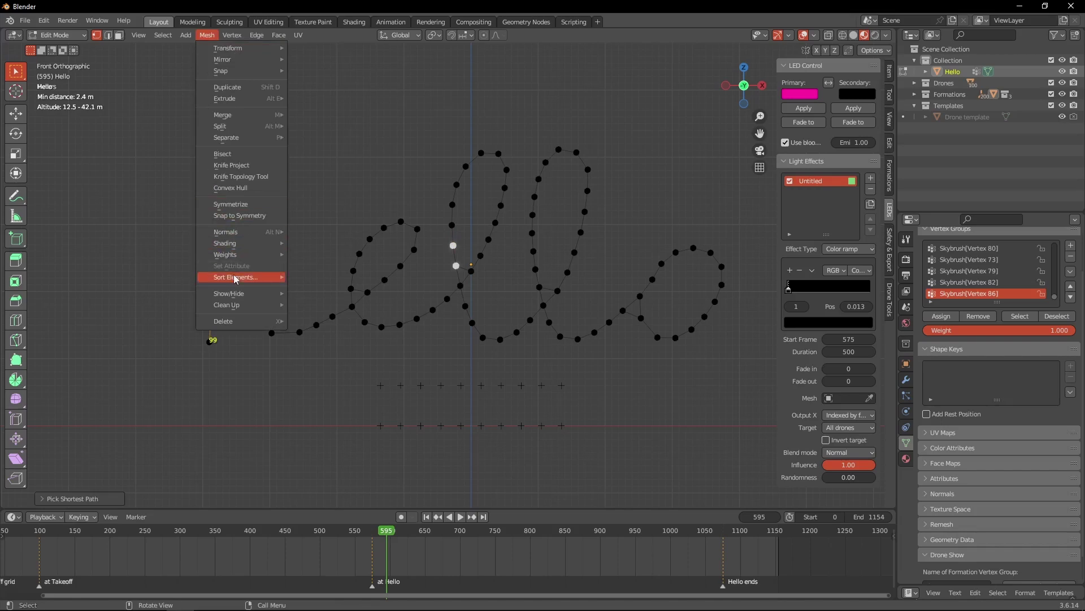
pyautogui.moveTo(240, 276)
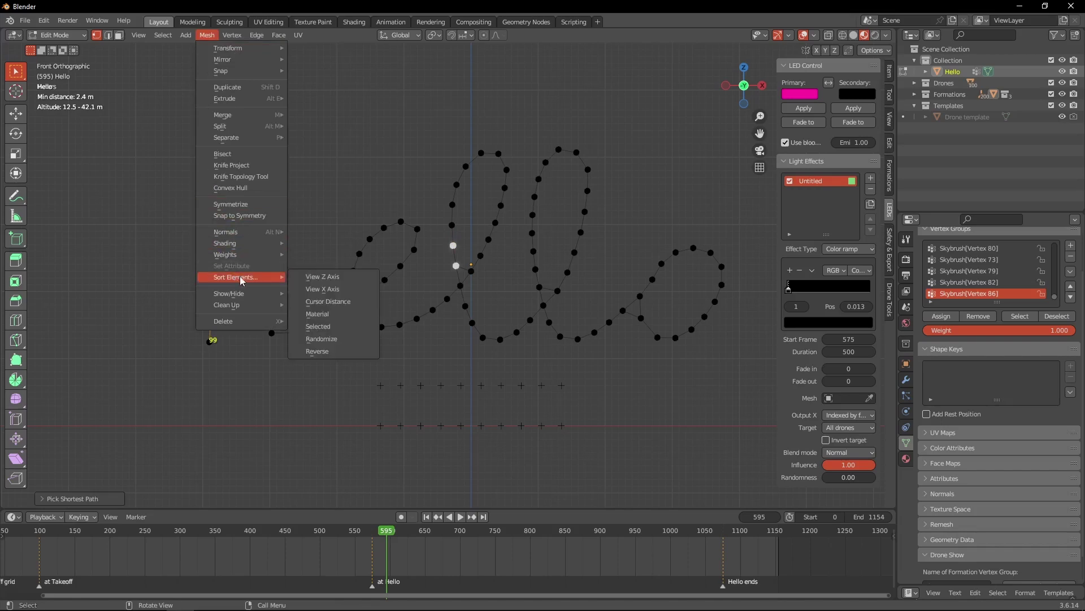
pyautogui.click(324, 301)
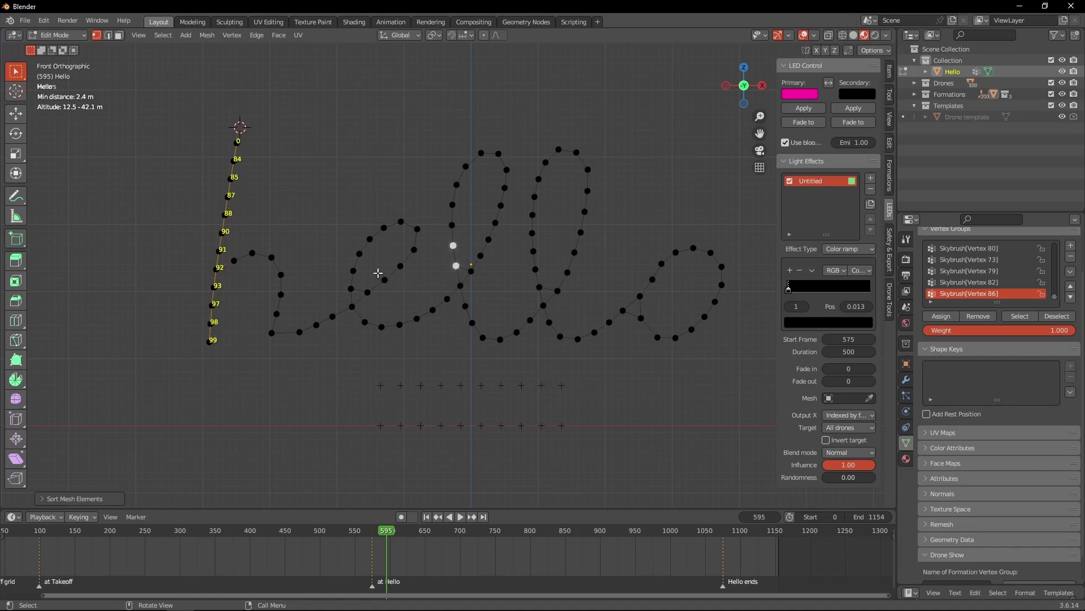
pyautogui.click(240, 144)
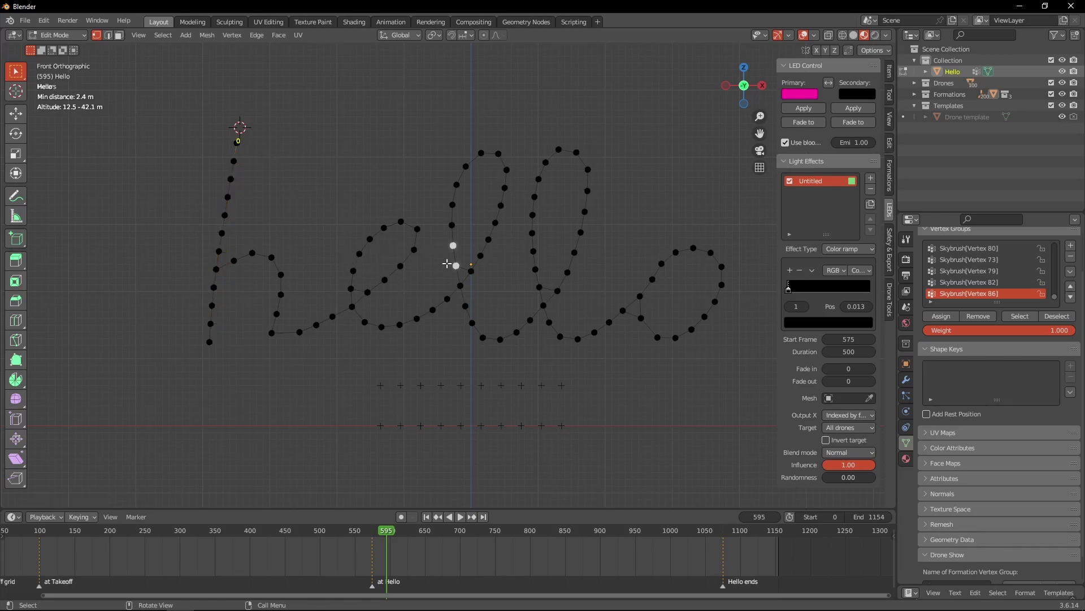
pyautogui.click(461, 282)
pyautogui.click(459, 269)
pyautogui.click(234, 159)
# Flip the Hello mesh's vertex order with Sort Elements > Reverse
pyautogui.click(207, 35)
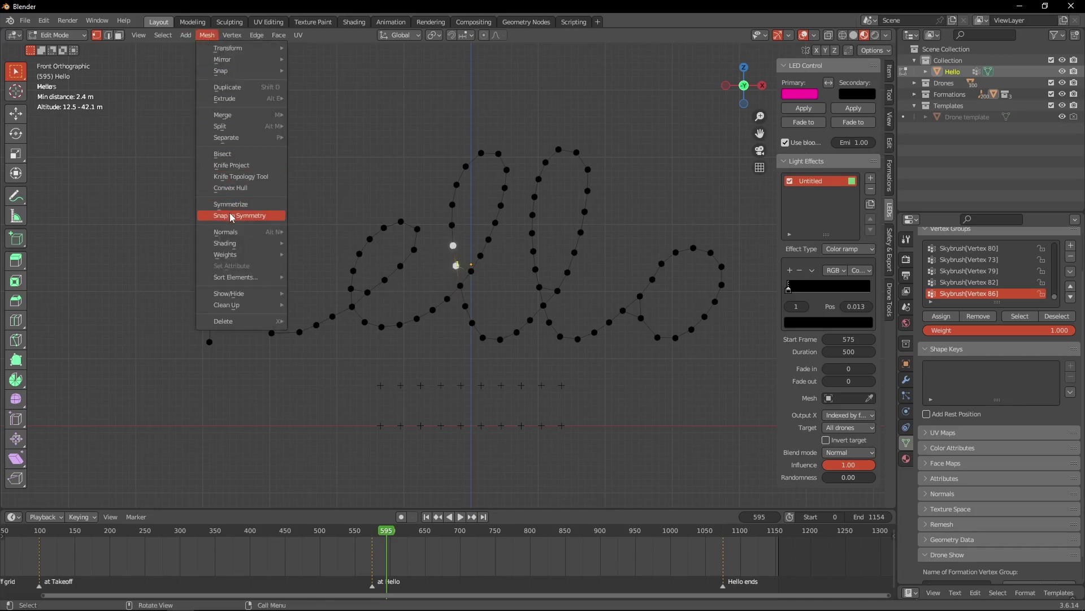
pyautogui.moveTo(234, 277)
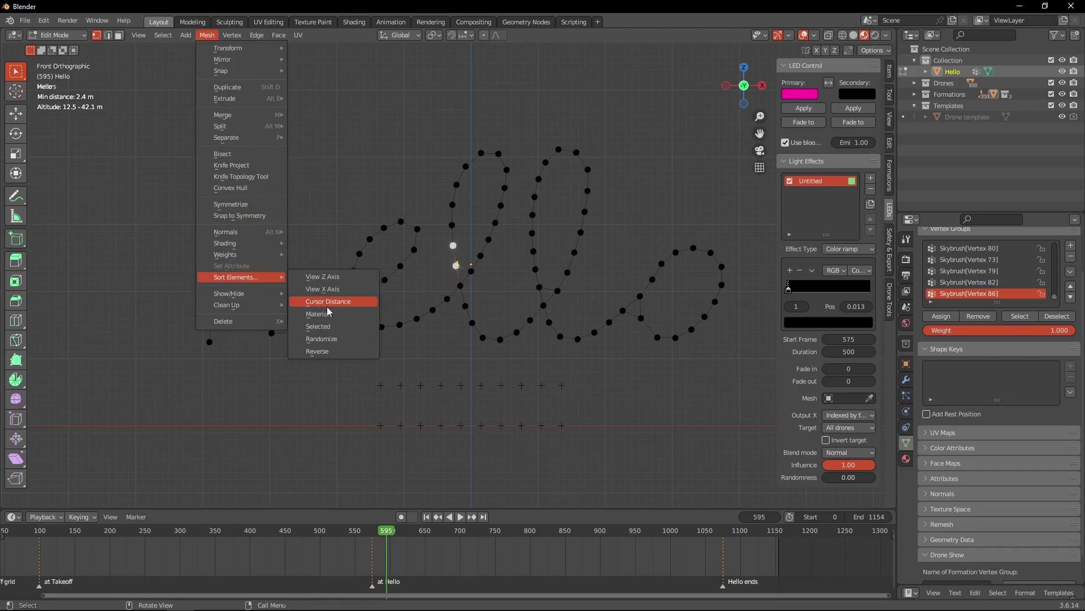
pyautogui.click(325, 351)
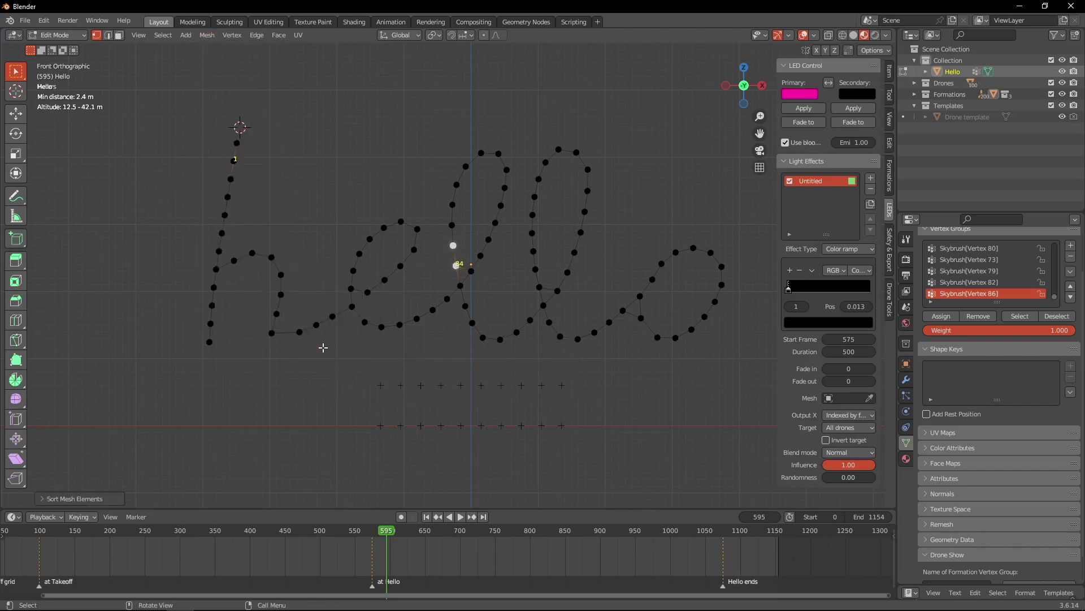
pyautogui.hotkey('ctrl', 'z')
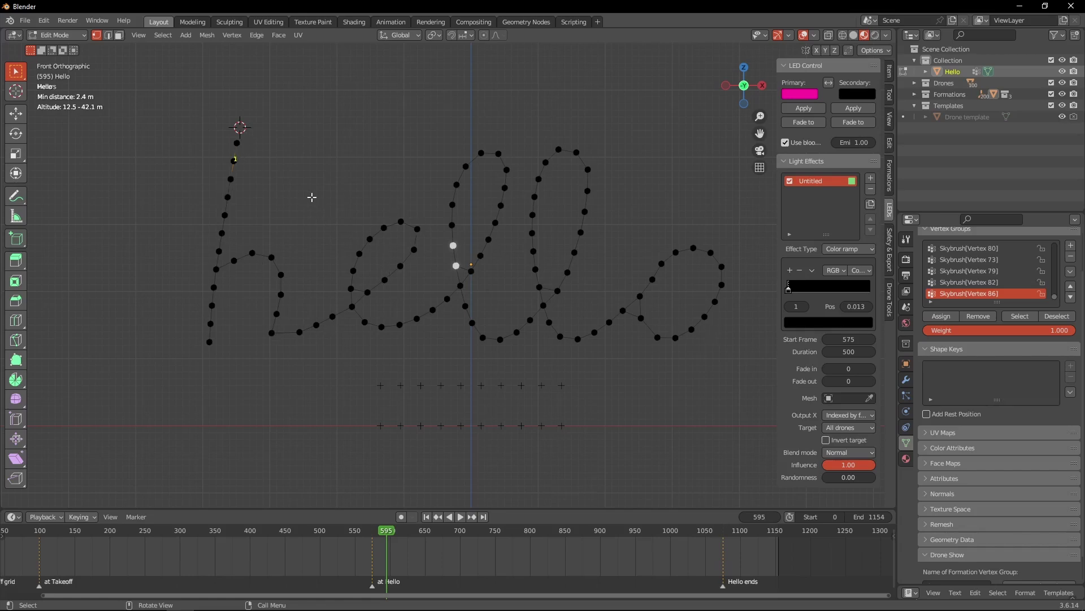
# Back in Object Mode, set the ramp to run black then white from 0.551, viewed from the front
pyautogui.press('Tab')
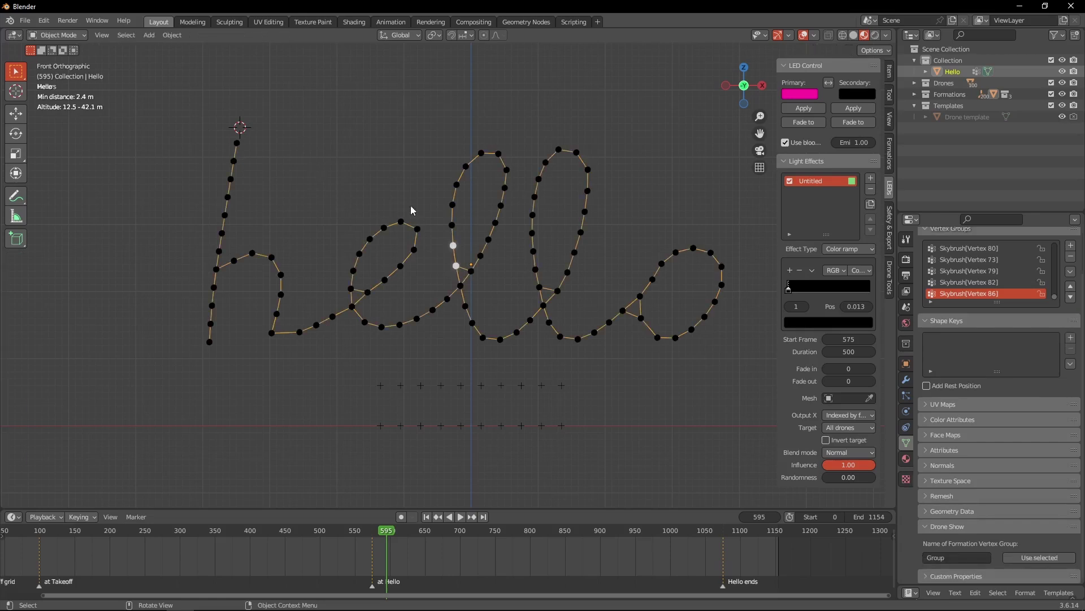
pyautogui.moveTo(789, 289); pyautogui.dragTo(855, 287)
pyautogui.moveTo(788, 289); pyautogui.dragTo(844, 290)
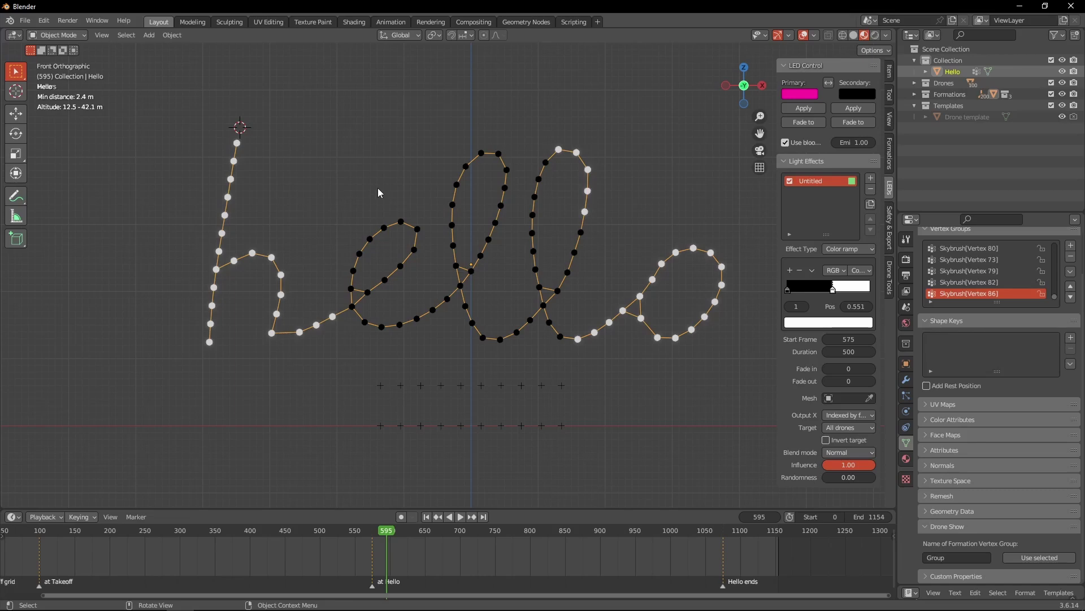
pyautogui.moveTo(378, 189)
pyautogui.mouseDown(button='middle')
pyautogui.moveTo(389, 201)
pyautogui.moveTo(380, 205)
pyautogui.mouseUp(button='middle')
pyautogui.press('KP_1')
# Hide the Drones collection, add a Plane, and merge its vertices into a single point
pyautogui.click(1051, 82)
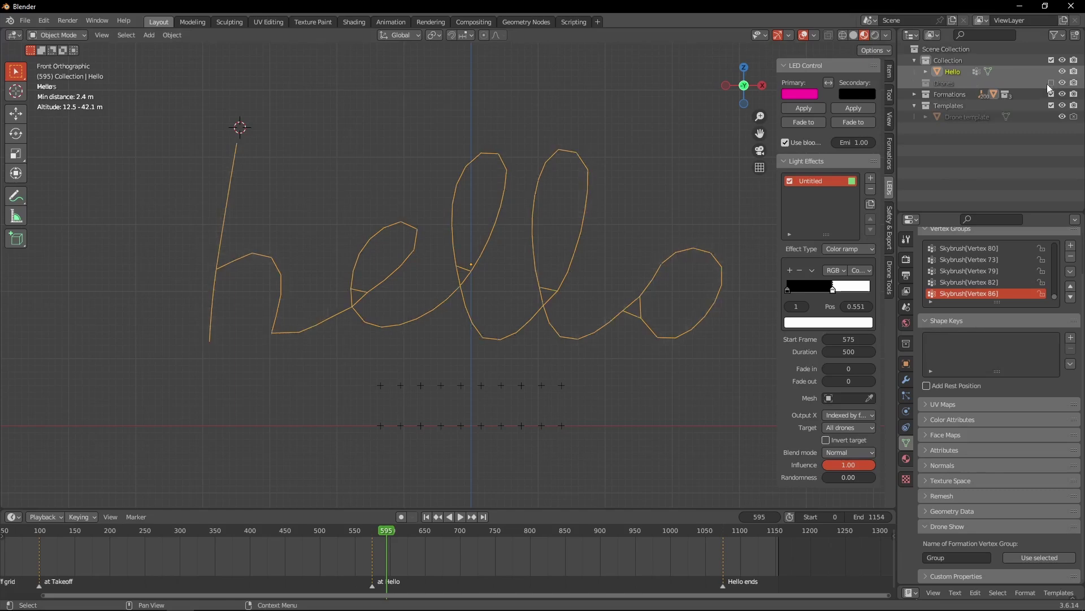
pyautogui.hotkey('shift', 'a')
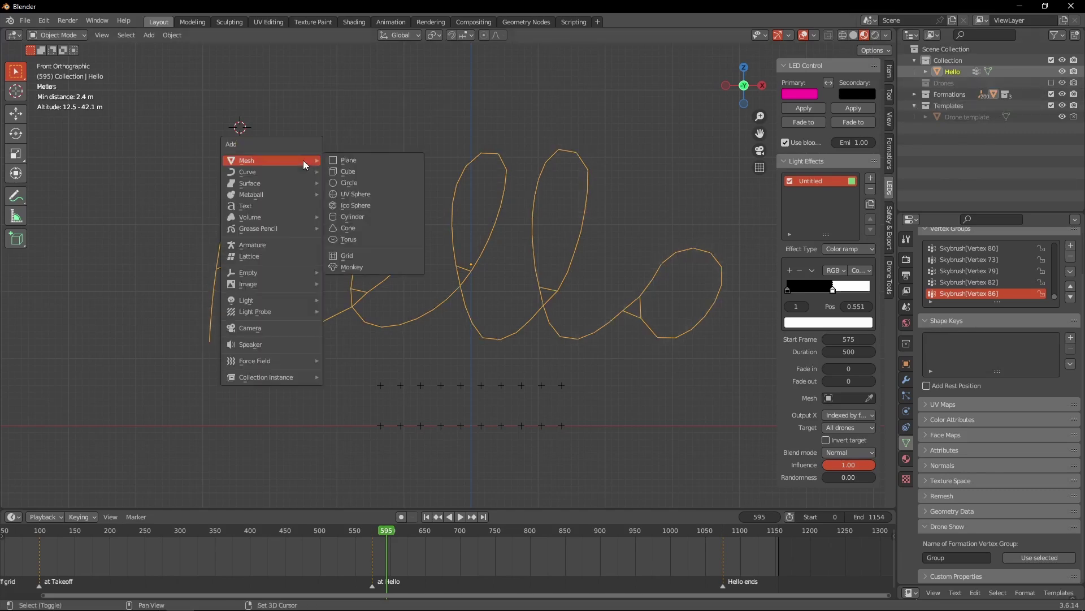
pyautogui.click(334, 160)
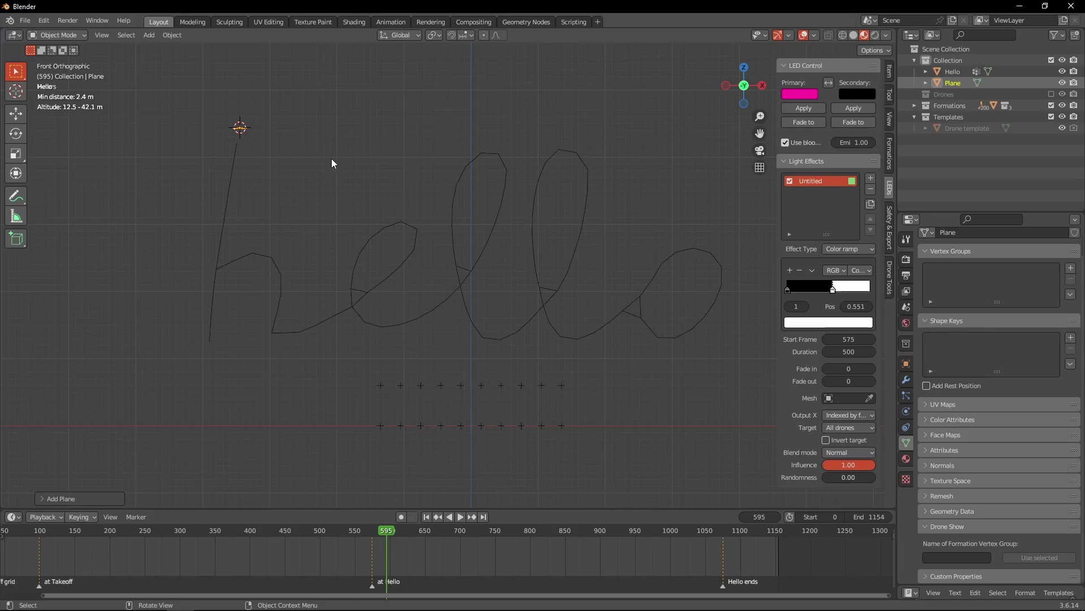
pyautogui.press('Tab')
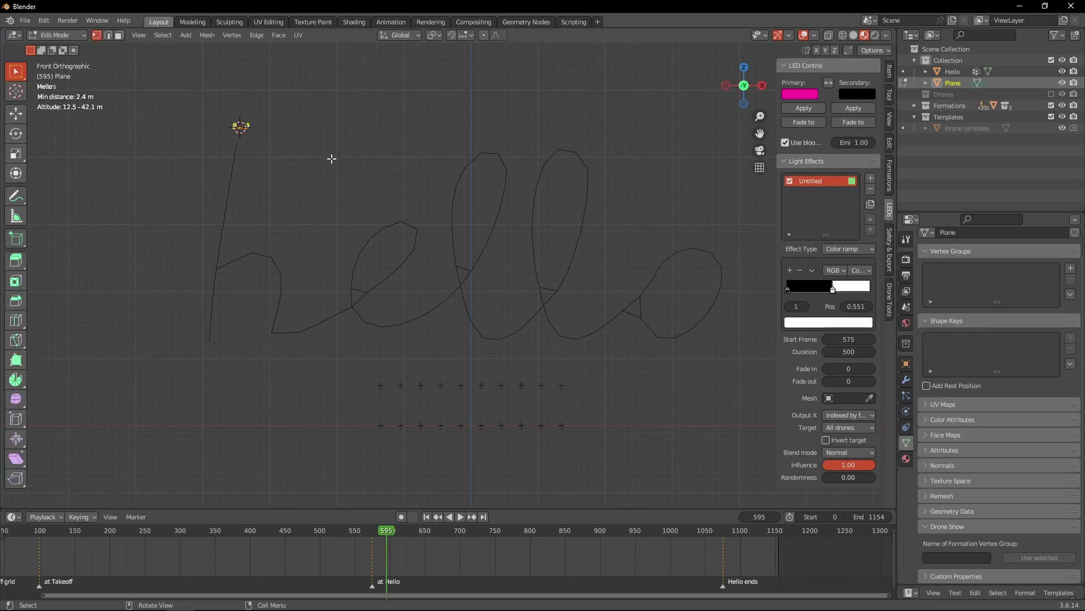
pyautogui.press('m')
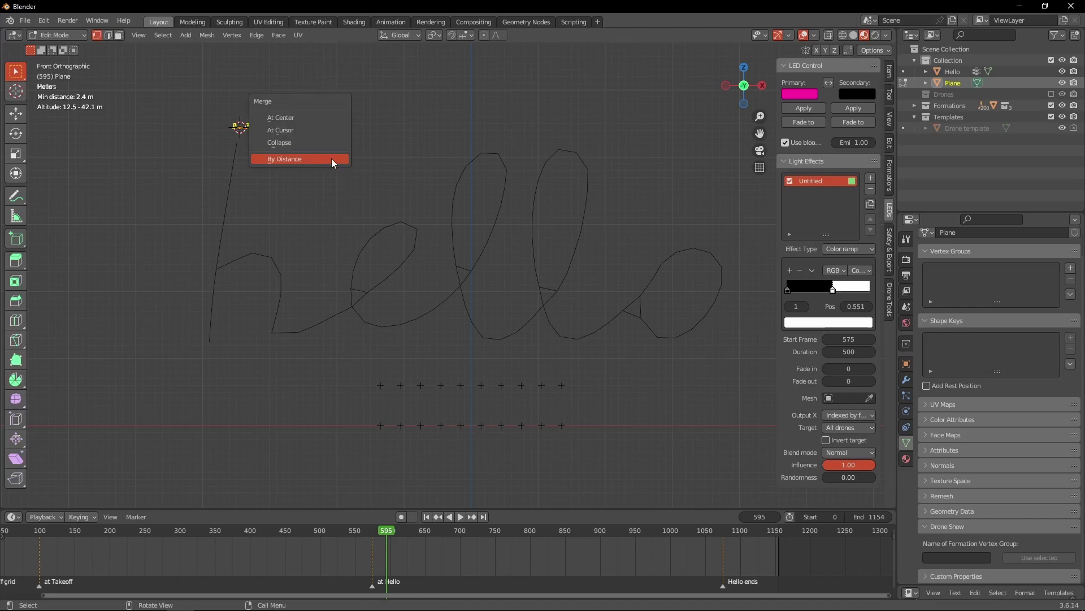
pyautogui.click(318, 119)
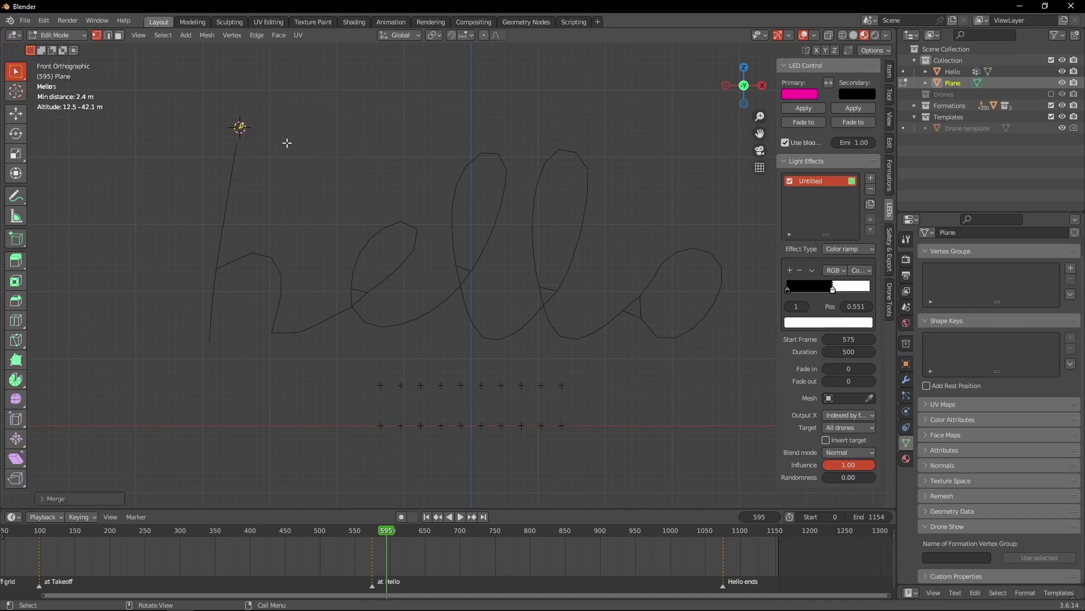
# Set snapping to Vertex and switch snapping on
pyautogui.click(463, 36)
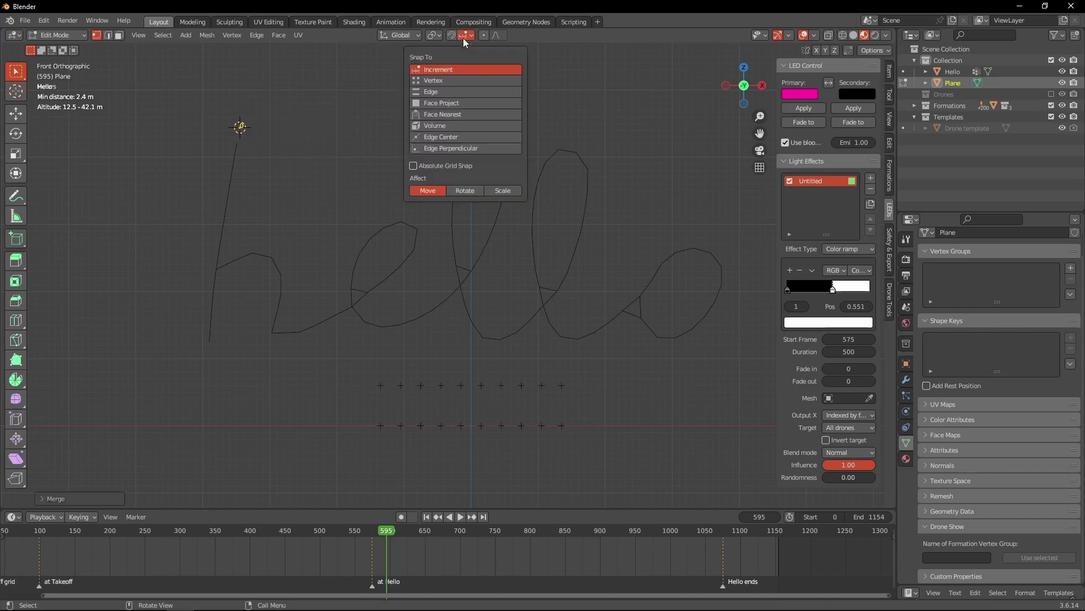
pyautogui.click(453, 81)
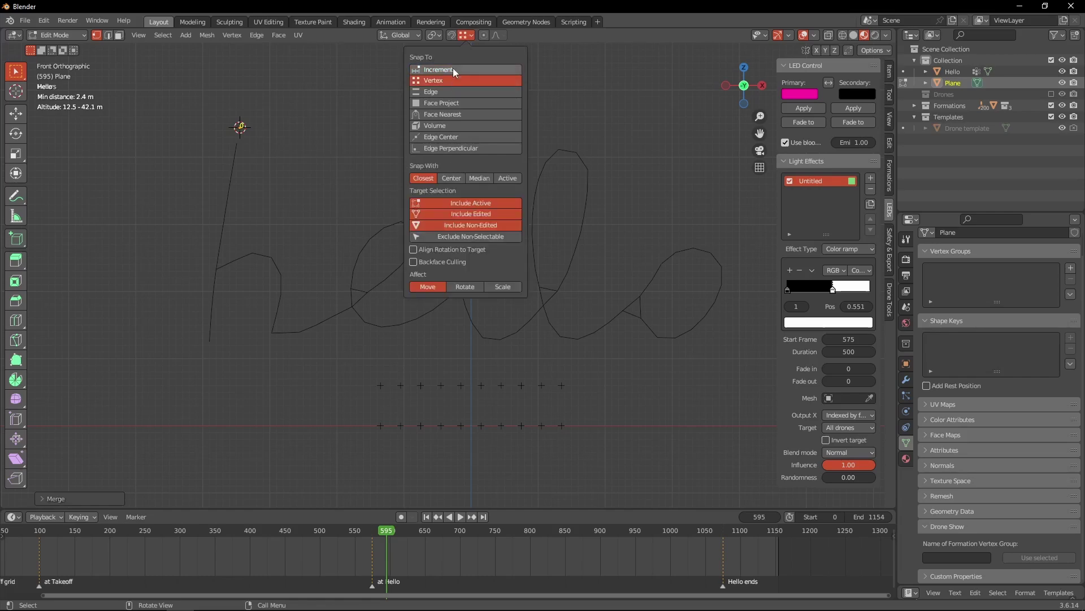
pyautogui.click(452, 35)
pyautogui.click(464, 35)
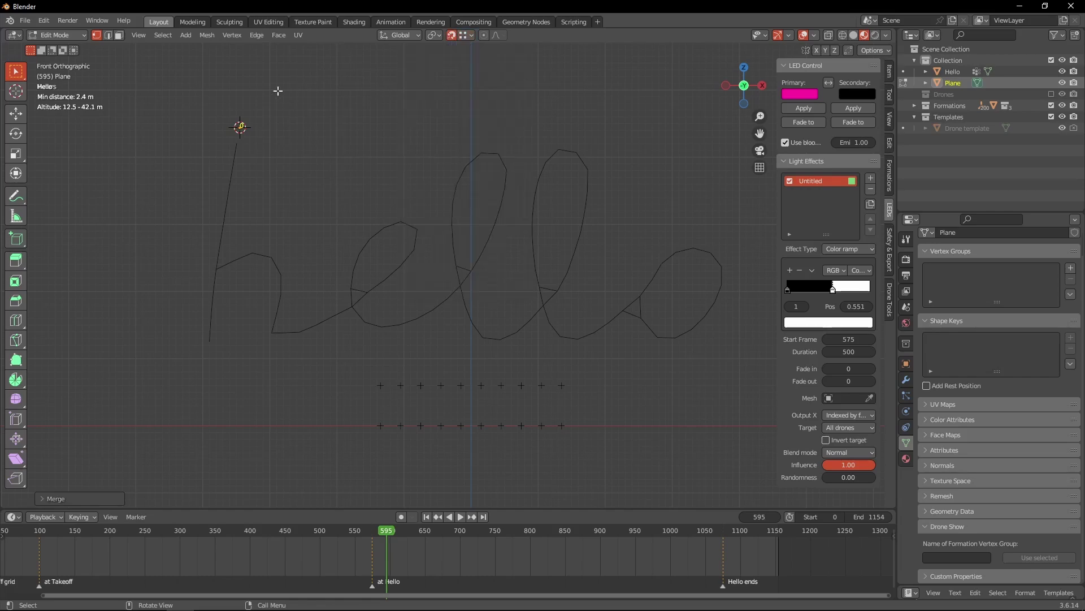
pyautogui.scroll(1, 234, 138)
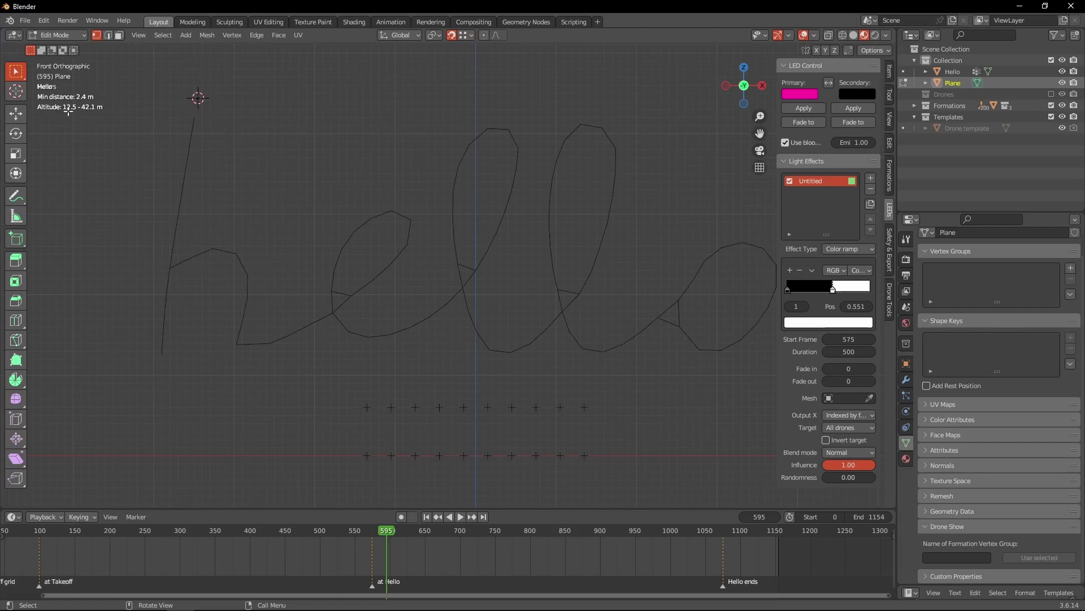
# Move the plane's single vertex to the top of the h
pyautogui.click(16, 90)
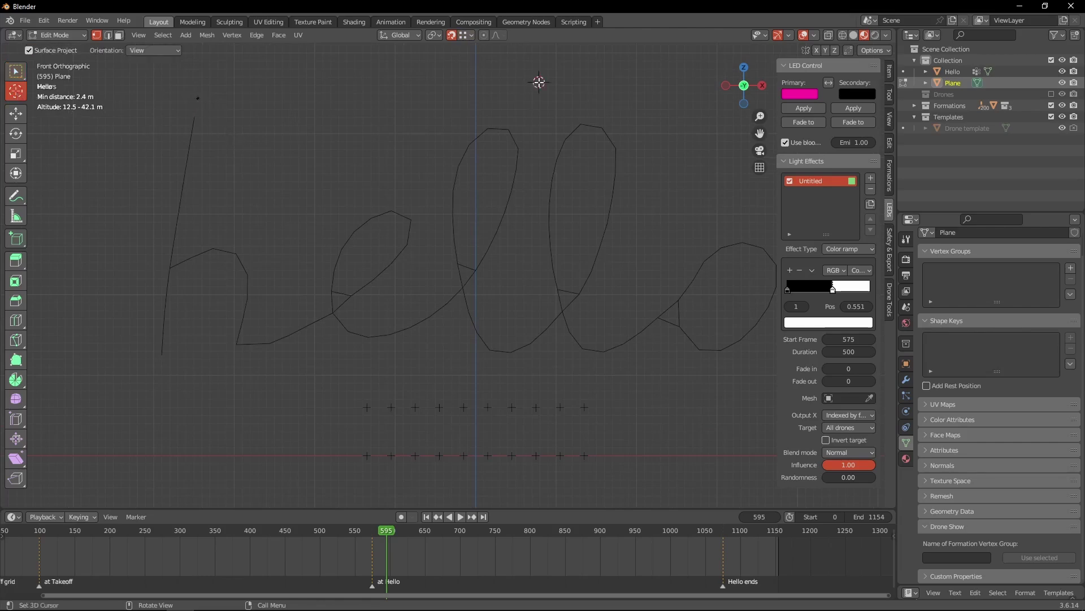
pyautogui.click(538, 82)
pyautogui.click(21, 71)
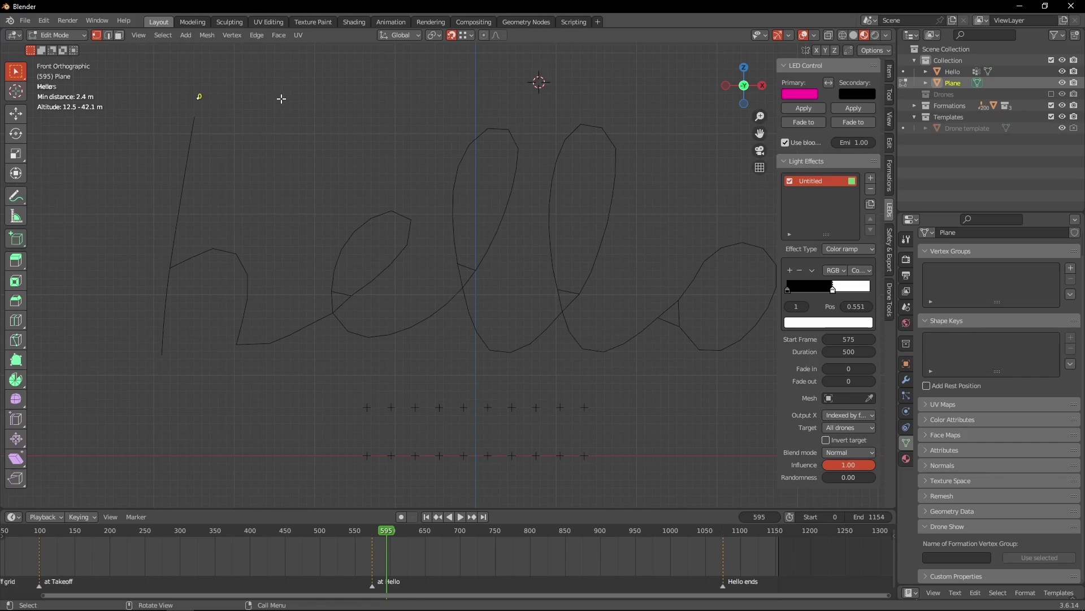
pyautogui.press('g')
pyautogui.click(196, 113)
# Extrude a couple of new vertices down the h's stem
pyautogui.press('g')
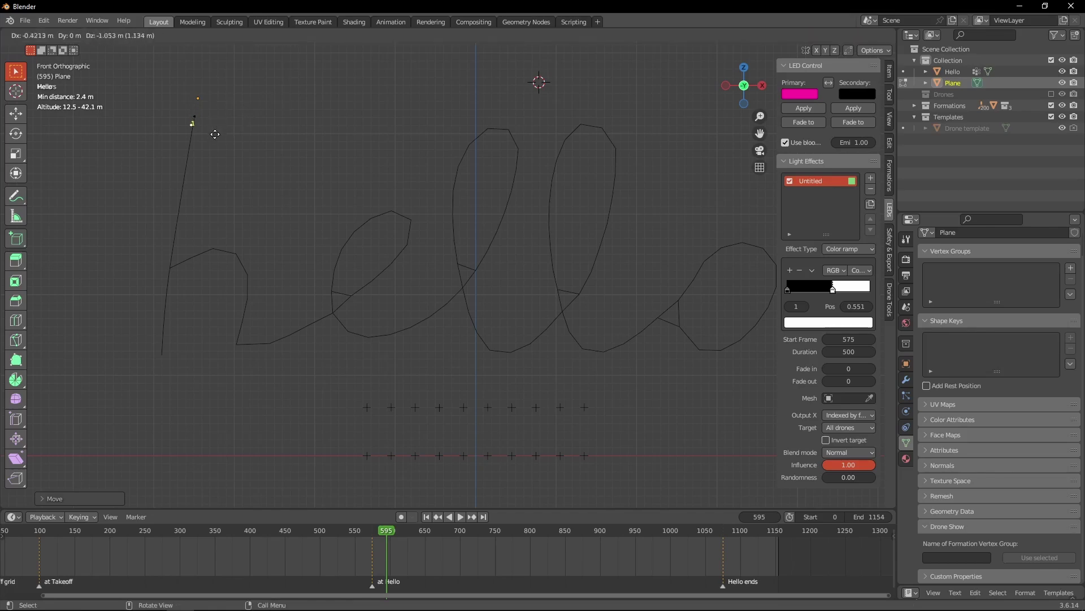
pyautogui.click(214, 149)
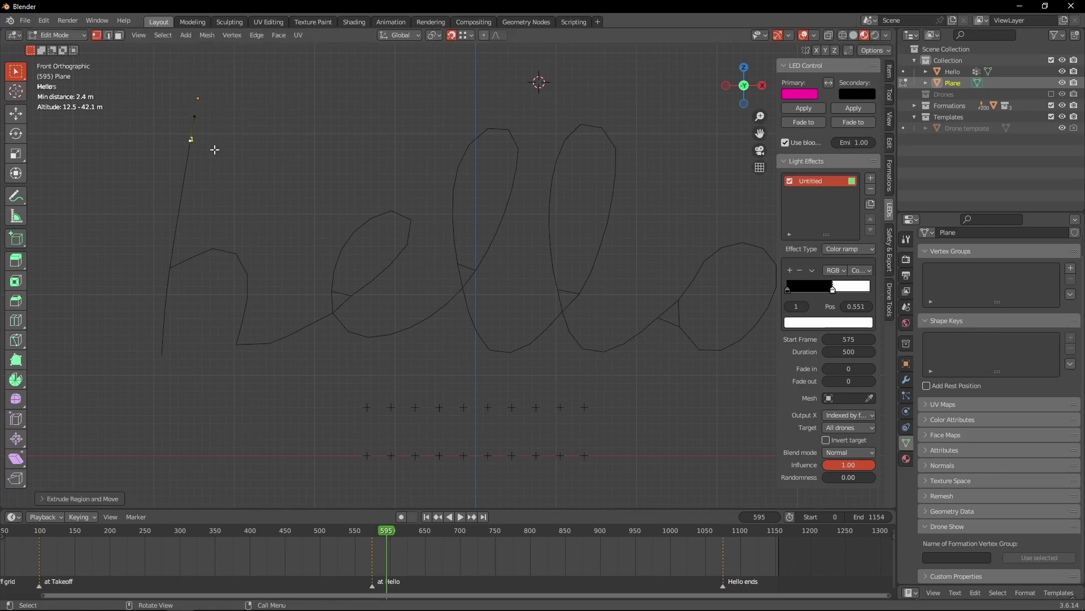
pyautogui.press('g')
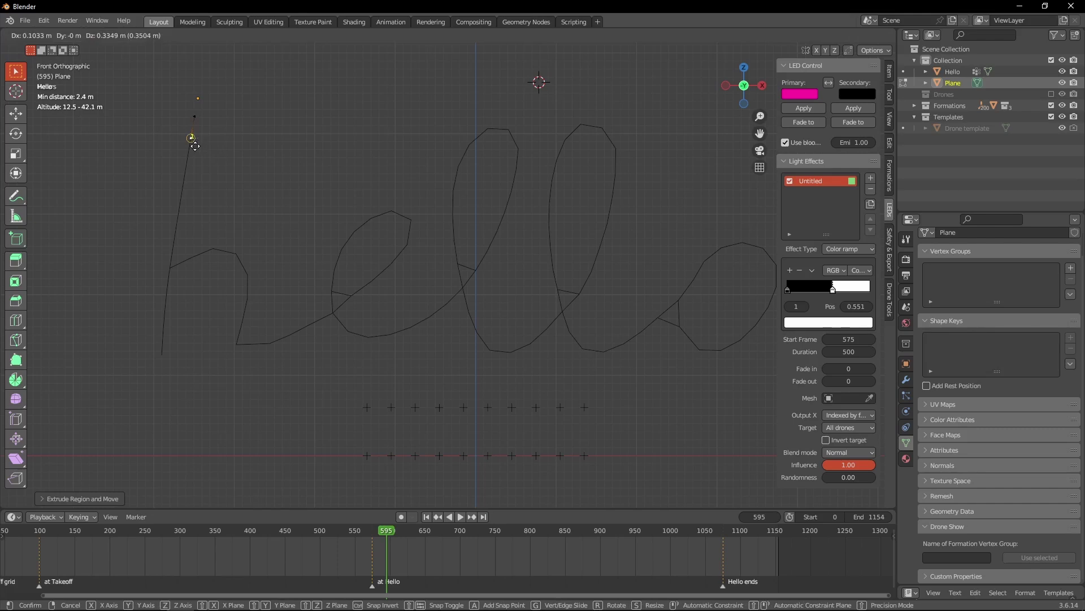
pyautogui.click(191, 140)
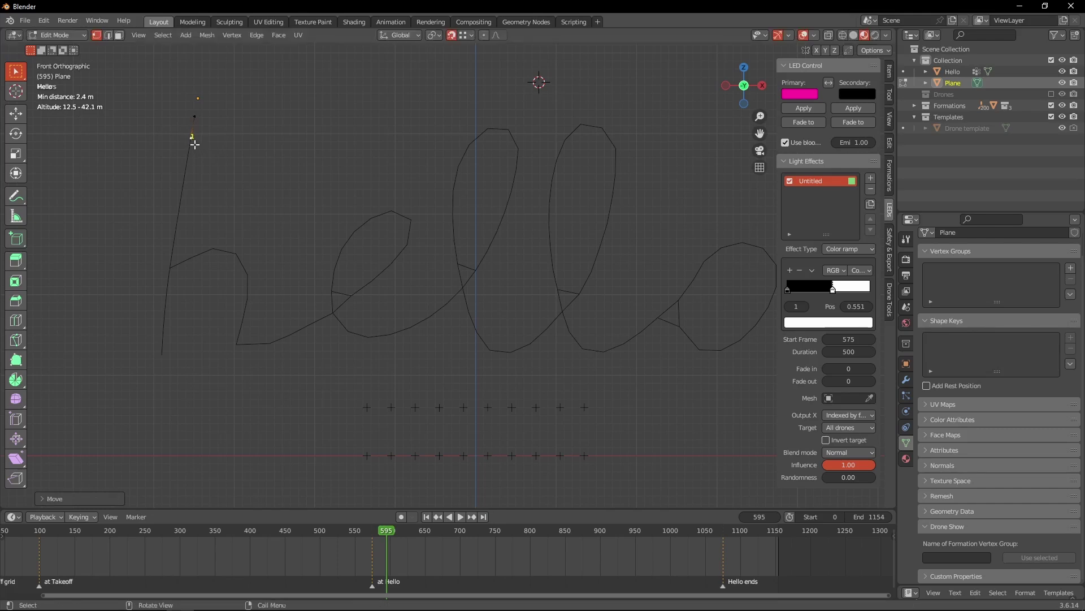
pyautogui.press('e')
pyautogui.click(191, 156)
pyautogui.scroll(1, 193, 154)
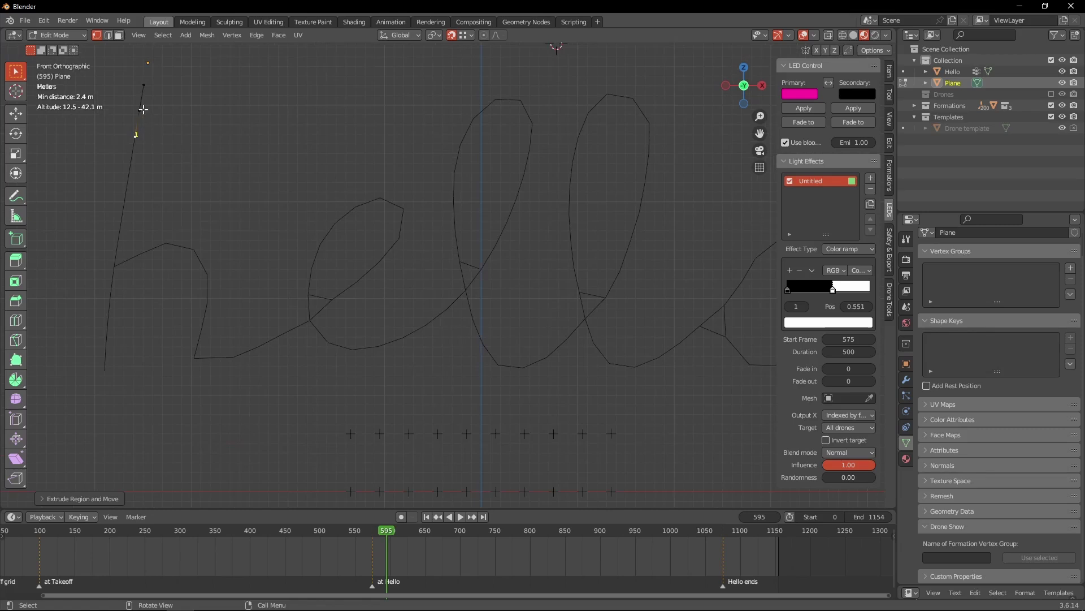
# Reselect the stem's end vertex and move it further down the h stem
pyautogui.click(146, 82)
pyautogui.press('e')
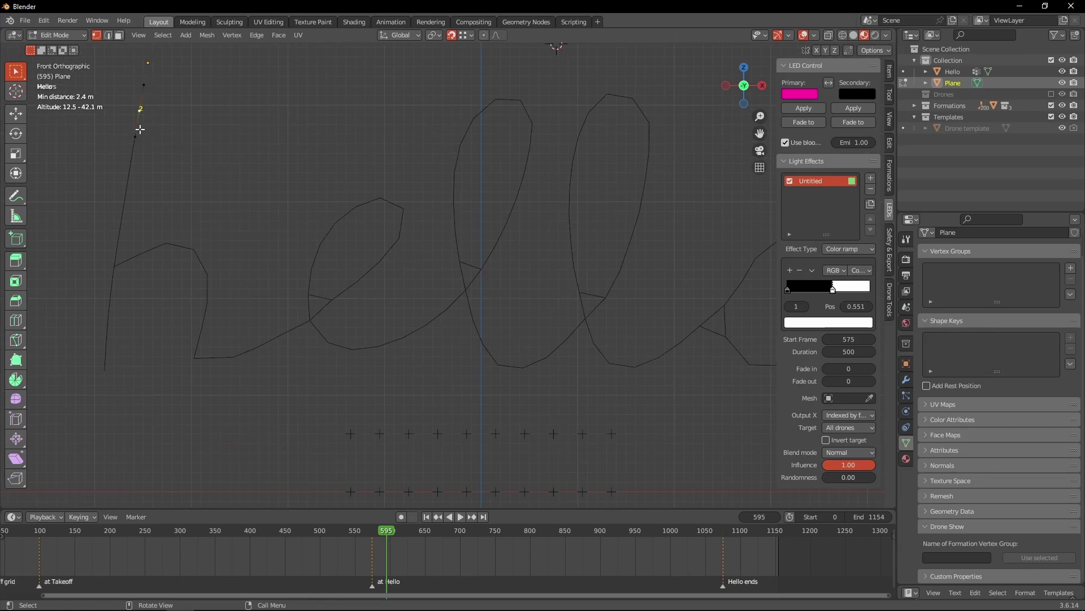
pyautogui.click(140, 129)
pyautogui.click(142, 123)
pyautogui.hotkey('ctrl', 'z')
pyautogui.hotkey('ctrl', 'z')
pyautogui.hotkey('ctrl', 'z')
pyautogui.hotkey('ctrl', 'z')
pyautogui.click(160, 105)
pyautogui.press('g')
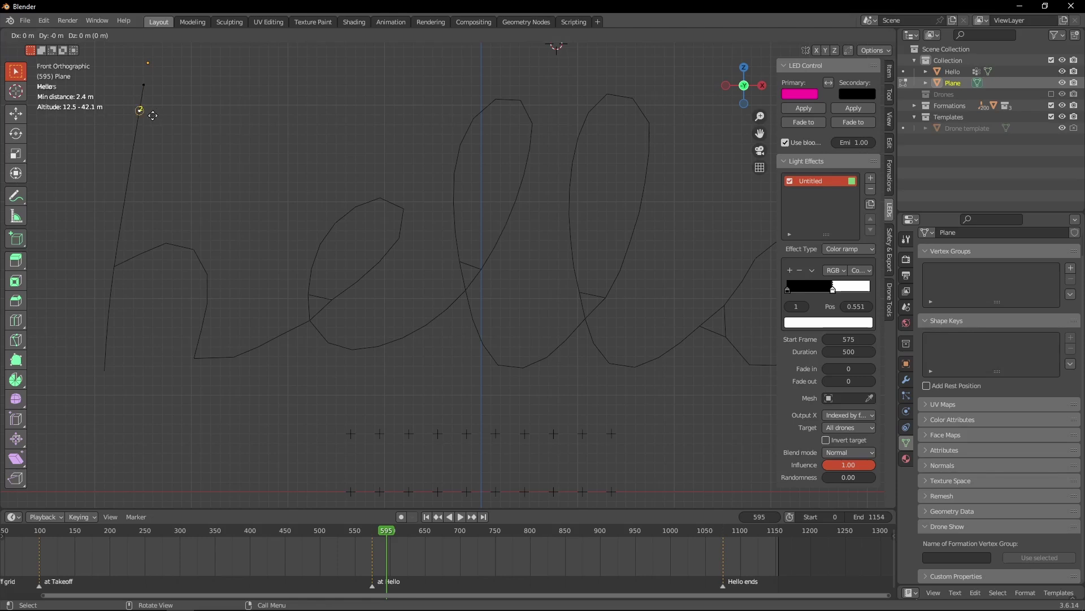
pyautogui.click(136, 150)
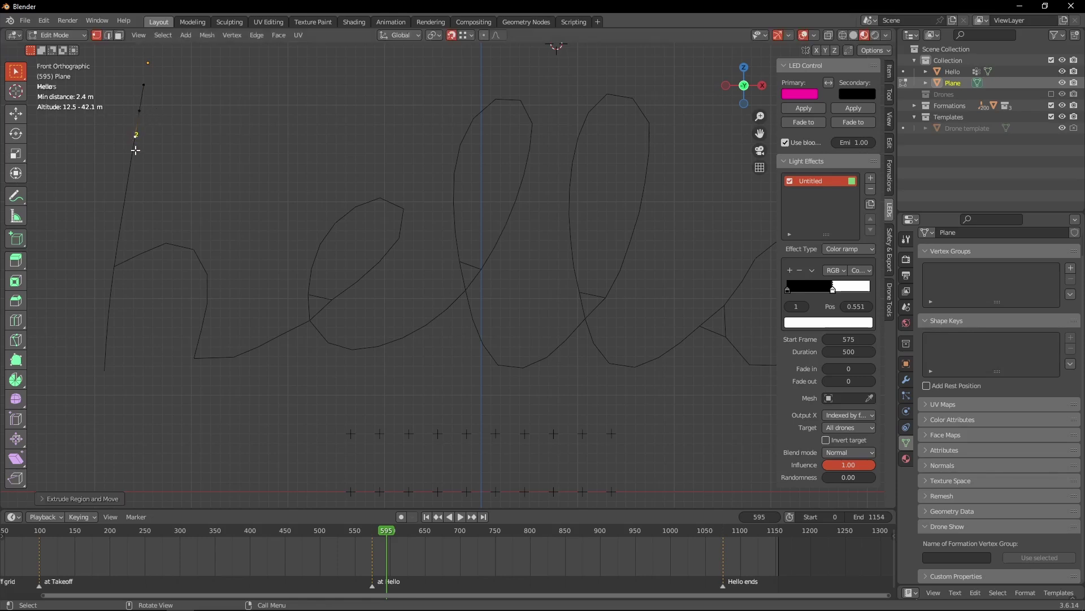
# Extrude a series of vertices down the h stem to its foot
pyautogui.press('e')
pyautogui.click(131, 165)
pyautogui.press('e')
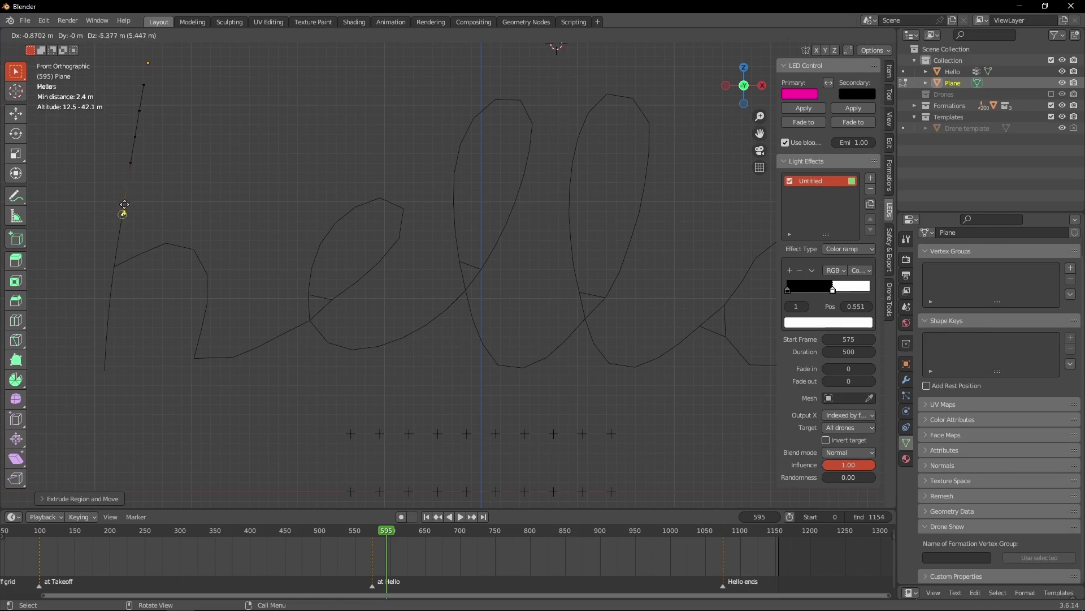
pyautogui.click(127, 192)
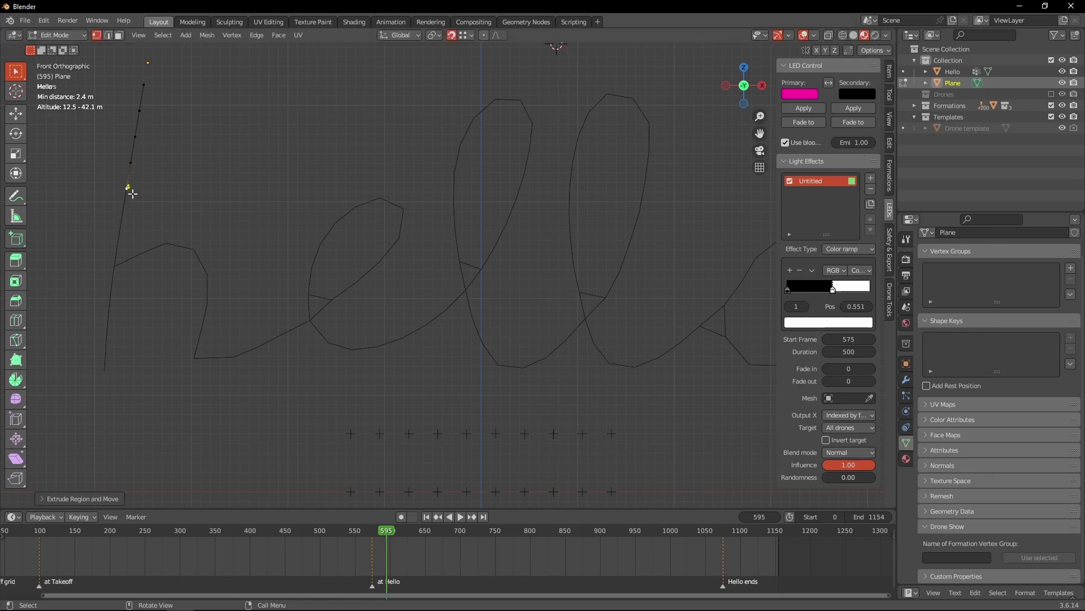
pyautogui.press('e')
pyautogui.click(126, 219)
pyautogui.press('e')
pyautogui.click(120, 247)
pyautogui.press('e')
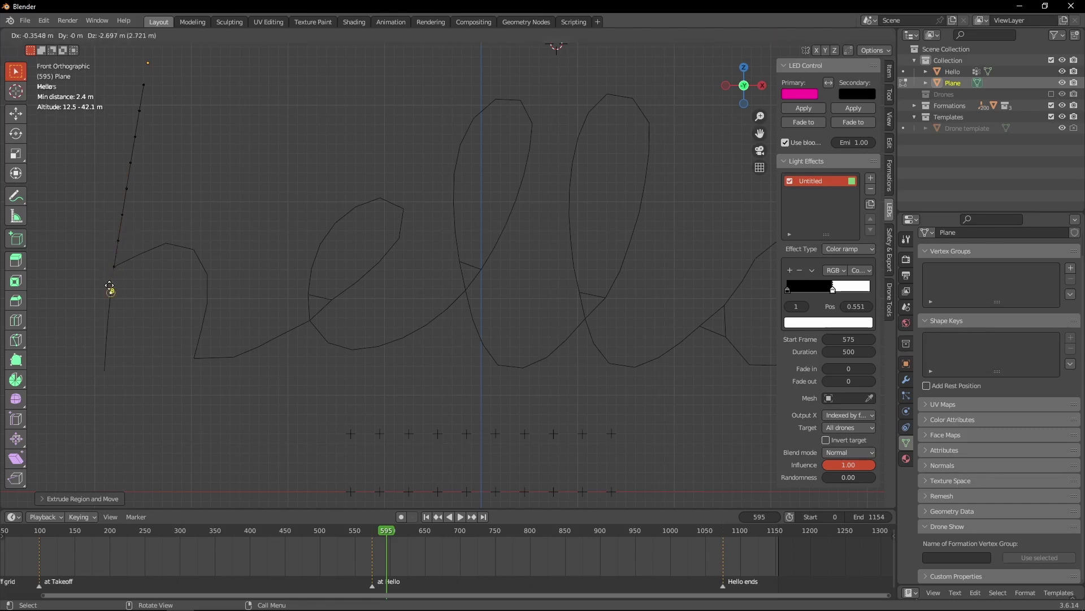
pyautogui.click(110, 288)
pyautogui.press('e')
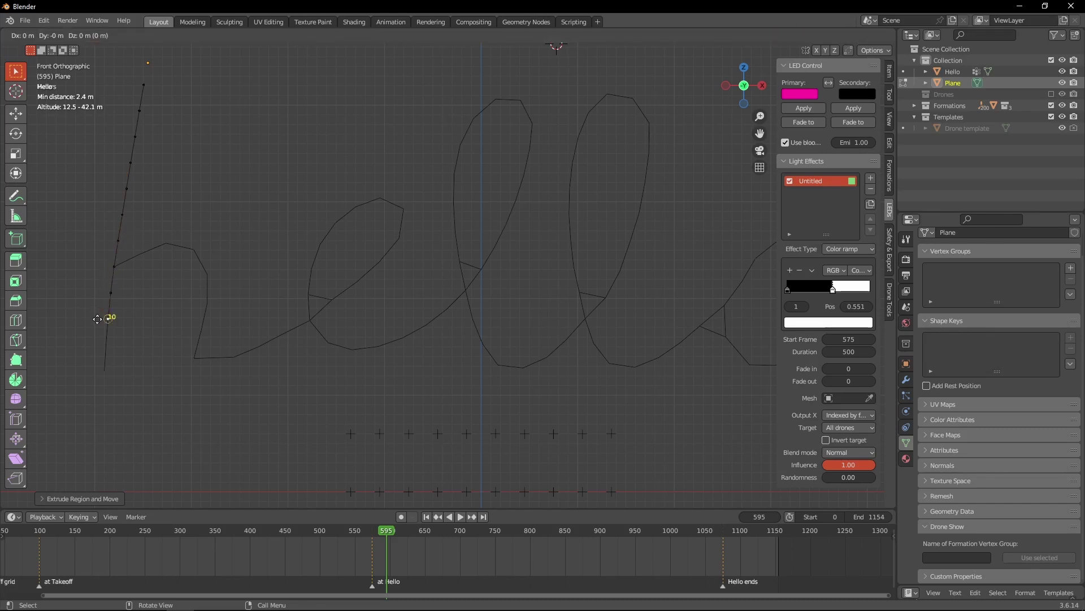
pyautogui.click(95, 336)
pyautogui.press('e')
pyautogui.click(94, 360)
# Extrude vertices from the stem up and over the h's hump
pyautogui.press('e')
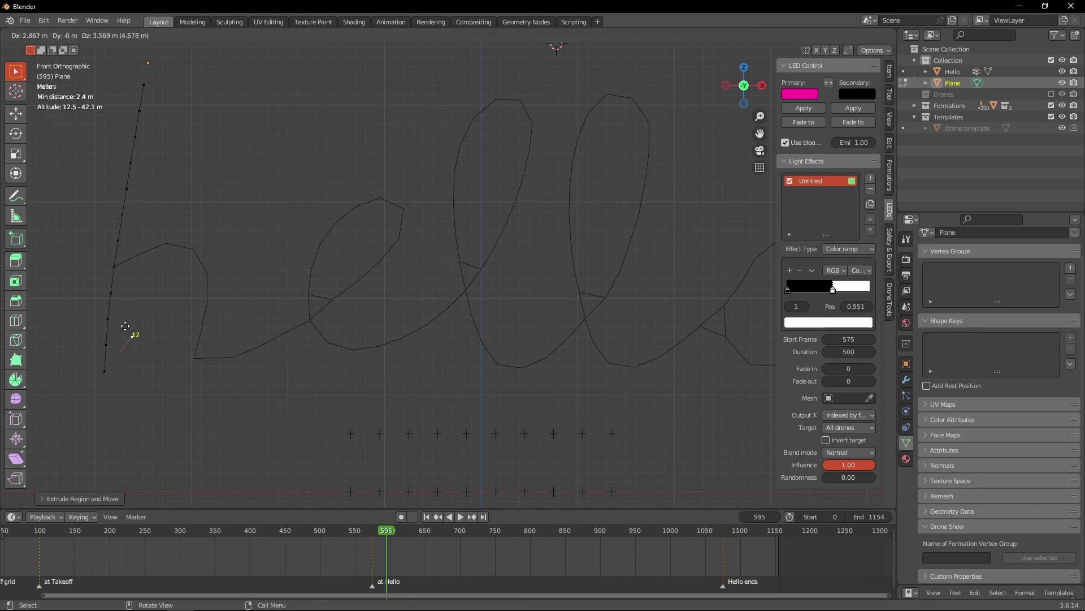
pyautogui.click(135, 263)
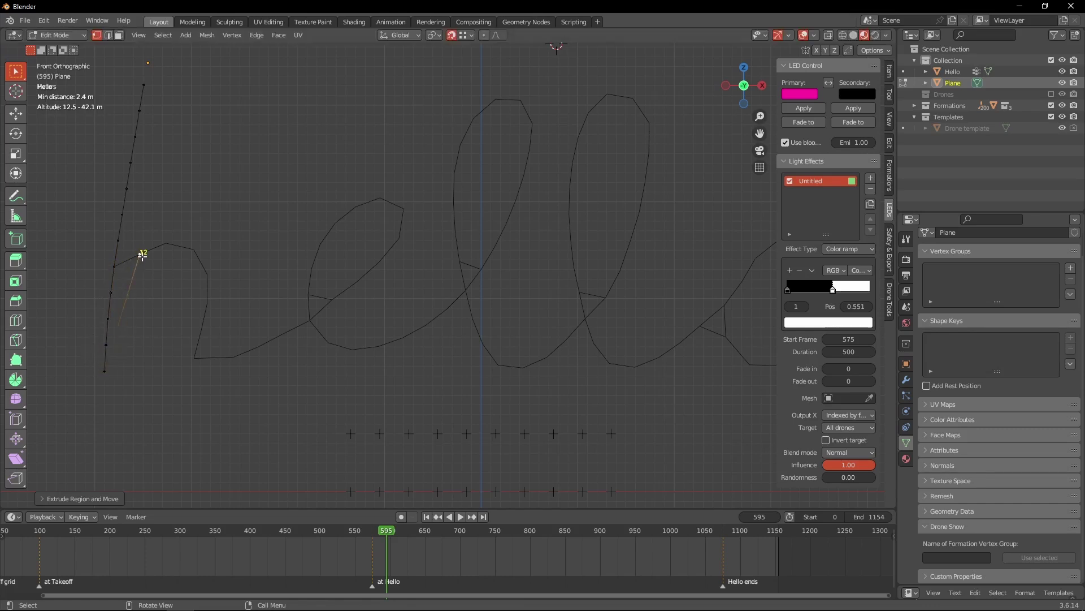
pyautogui.press('e')
pyautogui.click(165, 243)
pyautogui.press('e')
pyautogui.click(193, 249)
pyautogui.press('e')
pyautogui.click(207, 275)
# Extrude vertices down the h's right leg and along the baseline toward the 'e'
pyautogui.press('e')
pyautogui.click(206, 295)
pyautogui.press('e')
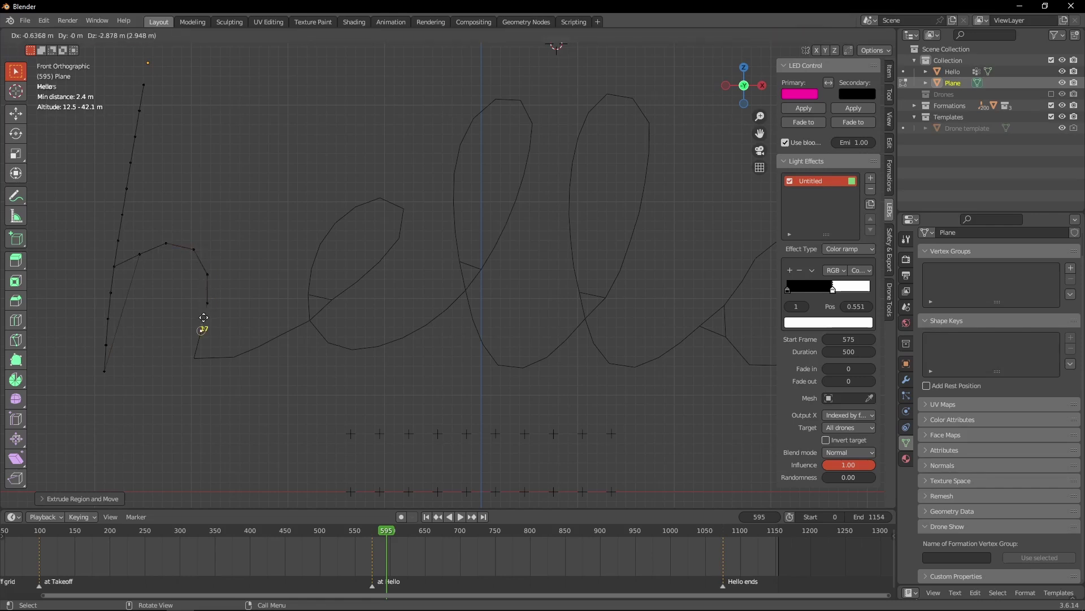
pyautogui.click(201, 331)
pyautogui.press('e')
pyautogui.click(194, 357)
pyautogui.press('e')
pyautogui.click(233, 357)
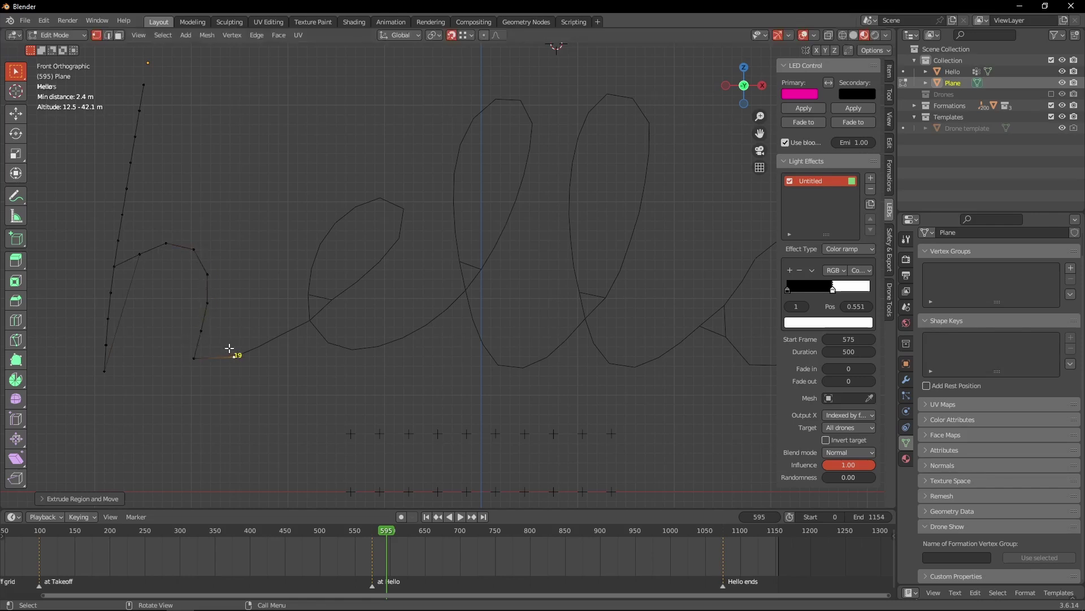
pyautogui.press('e')
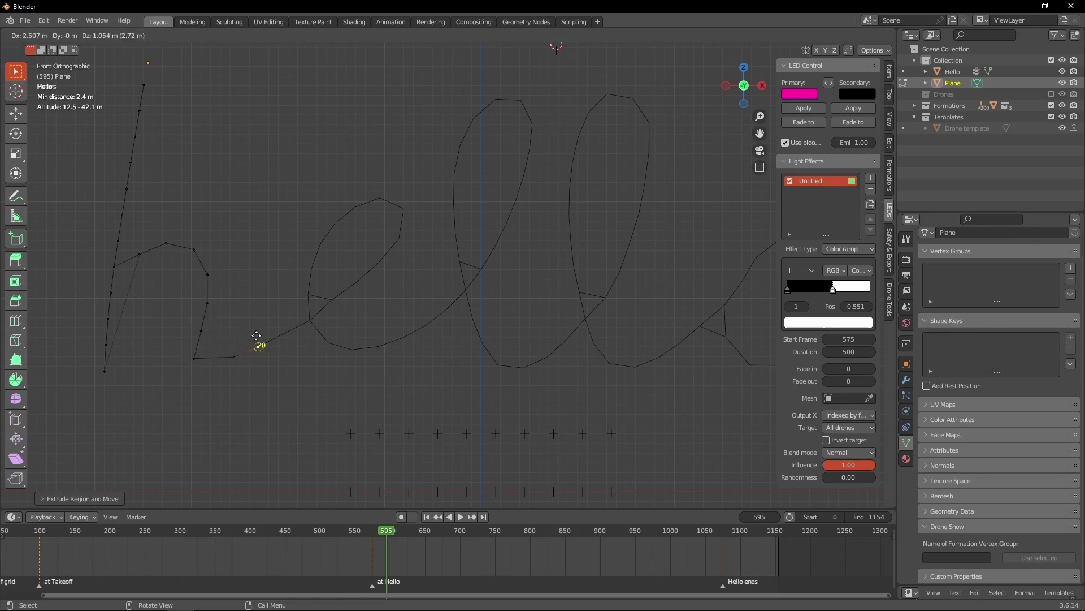
# Extrude vertices along the connecting stroke and up the e's right side to its top
pyautogui.click(258, 346)
pyautogui.press('e')
pyautogui.click(283, 333)
pyautogui.press('e')
pyautogui.click(309, 321)
pyautogui.press('e')
pyautogui.click(326, 302)
pyautogui.press('e')
pyautogui.click(356, 282)
pyautogui.press('e')
pyautogui.click(375, 260)
pyautogui.press('e')
pyautogui.click(399, 238)
pyautogui.press('e')
pyautogui.click(402, 208)
# Continue the chain over the e's top, down its left side and along its base
pyautogui.press('e')
pyautogui.click(380, 198)
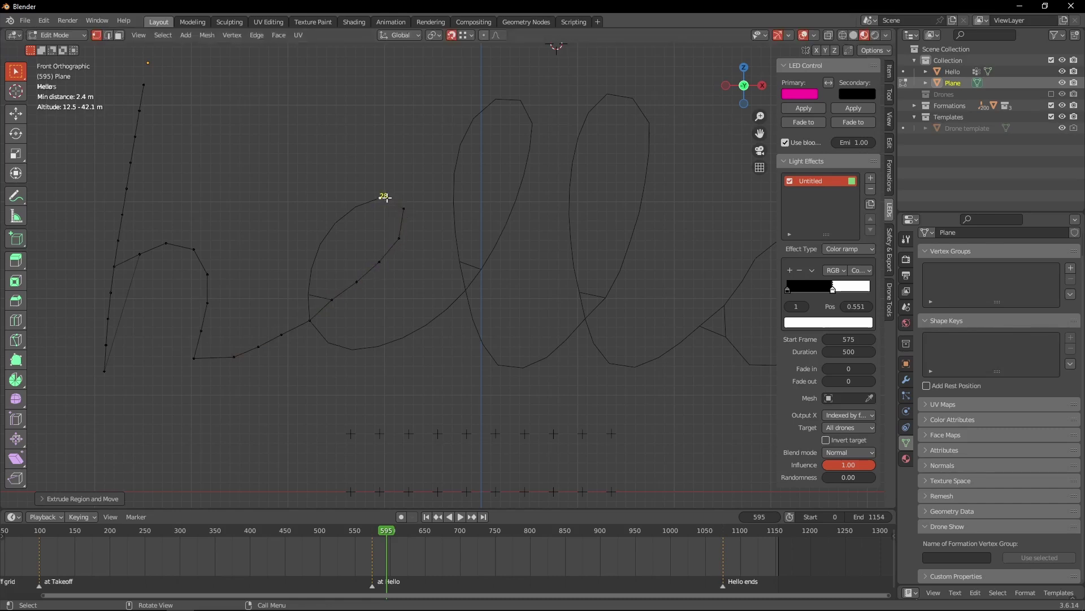
pyautogui.press('e')
pyautogui.click(355, 207)
pyautogui.press('e')
pyautogui.click(339, 218)
pyautogui.press('e')
pyautogui.click(321, 241)
pyautogui.press('e')
pyautogui.click(316, 266)
pyautogui.press('e')
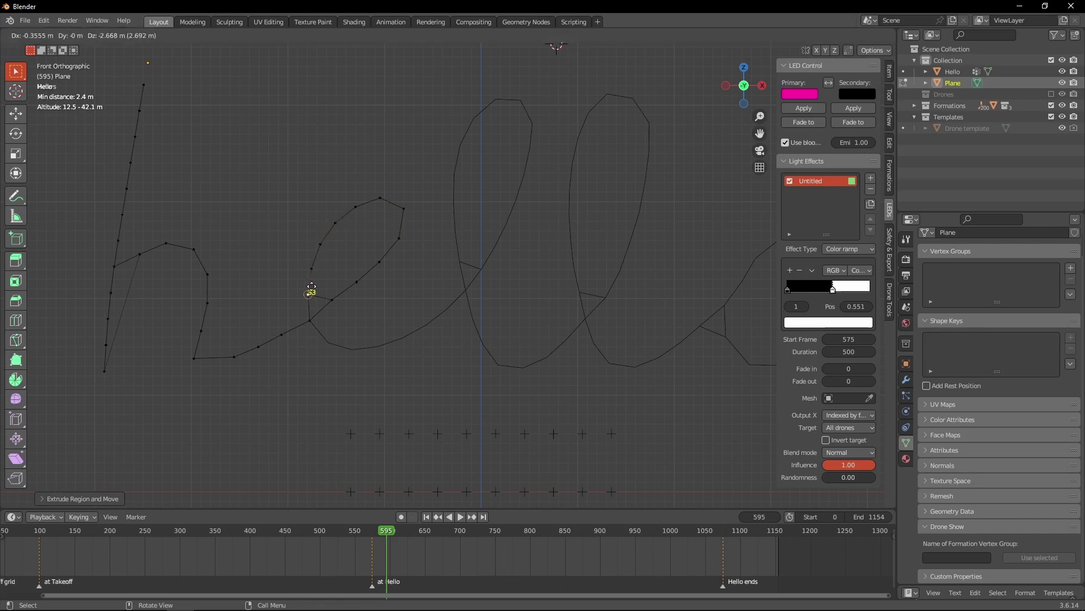
pyautogui.click(312, 292)
pyautogui.press('e')
pyautogui.click(328, 339)
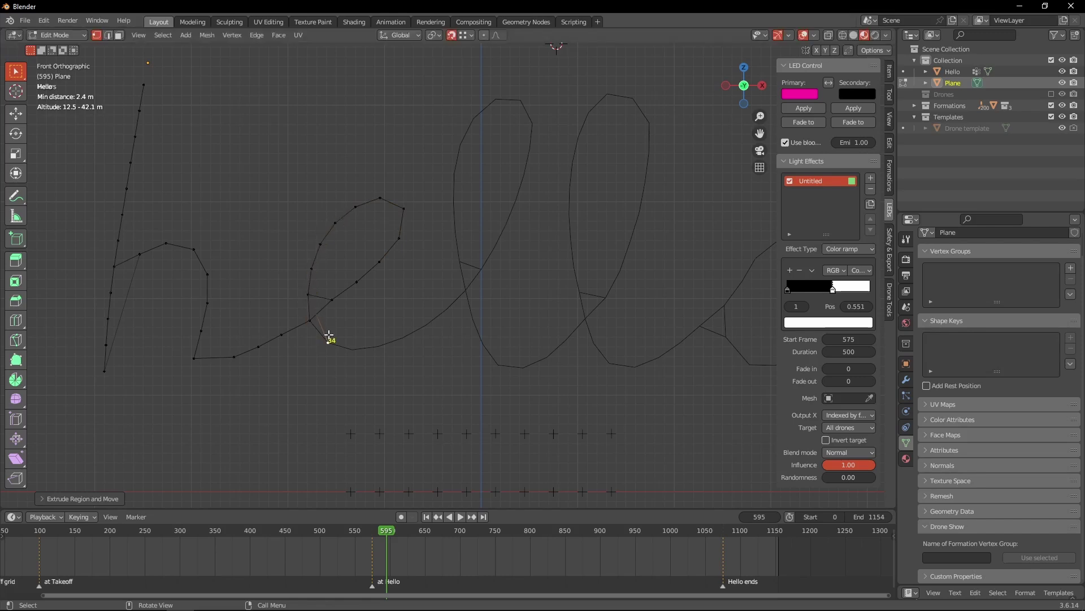
pyautogui.press('e')
pyautogui.click(351, 340)
# Extend the chain up the rising stroke into the first l, nudging one vertex onto the outline
pyautogui.press('e')
pyautogui.click(379, 341)
pyautogui.press('e')
pyautogui.click(402, 332)
pyautogui.press('e')
pyautogui.click(427, 323)
pyautogui.press('e')
pyautogui.click(434, 303)
pyautogui.press('g')
pyautogui.click(450, 309)
pyautogui.press('e')
pyautogui.click(466, 289)
pyautogui.press('e')
pyautogui.click(484, 269)
pyautogui.press('e')
pyautogui.click(496, 245)
# Extrude vertices up the first l's right side and over its top
pyautogui.press('e')
pyautogui.click(508, 223)
pyautogui.press('e')
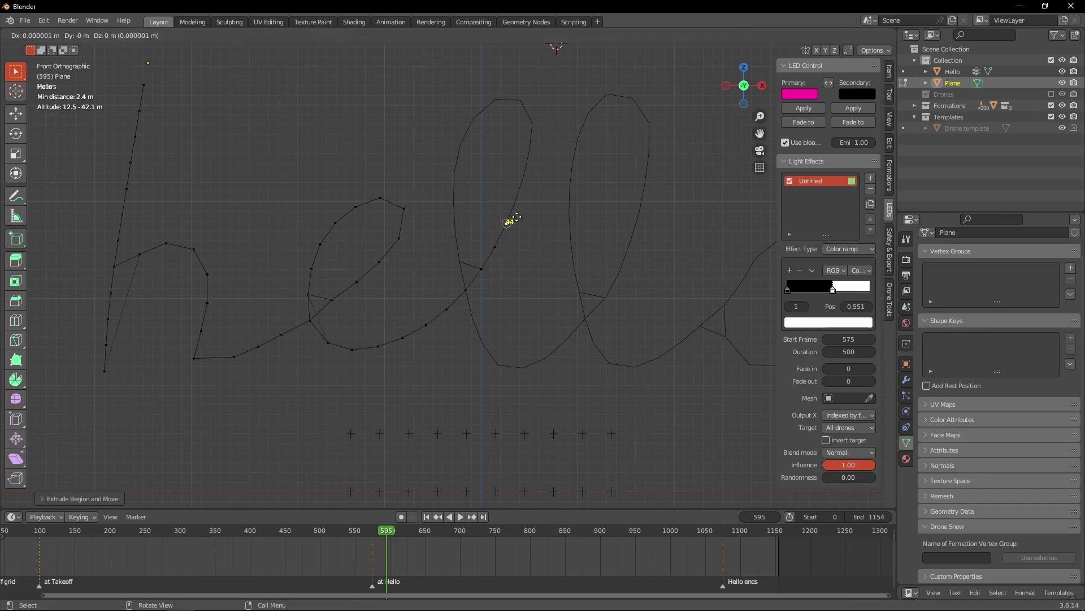
pyautogui.click(518, 198)
pyautogui.press('e')
pyautogui.click(525, 175)
pyautogui.press('e')
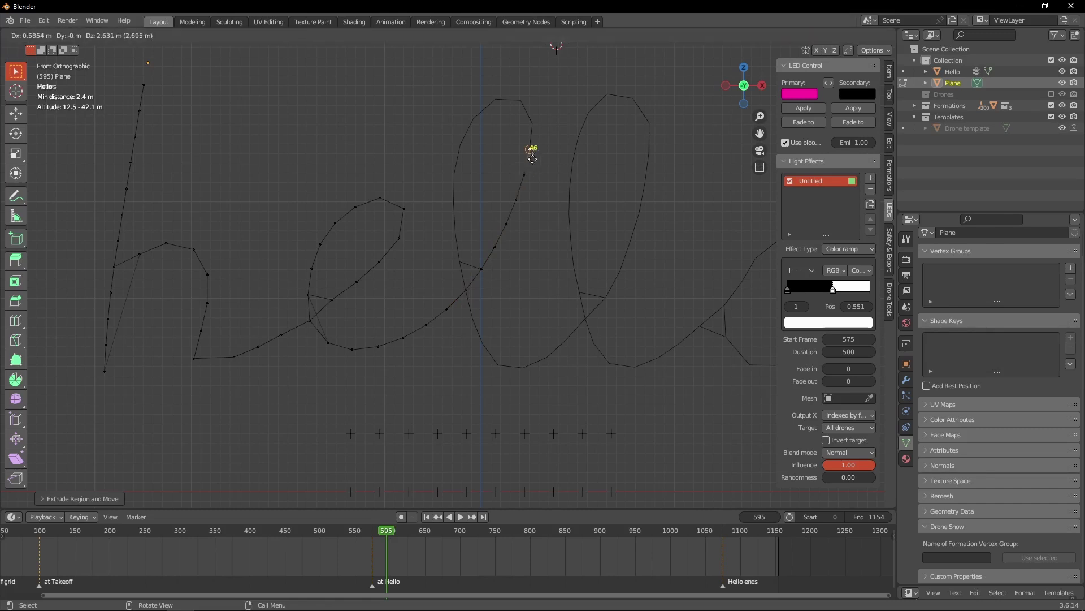
pyautogui.click(532, 149)
pyautogui.press('e')
pyautogui.click(533, 123)
pyautogui.press('e')
pyautogui.click(526, 102)
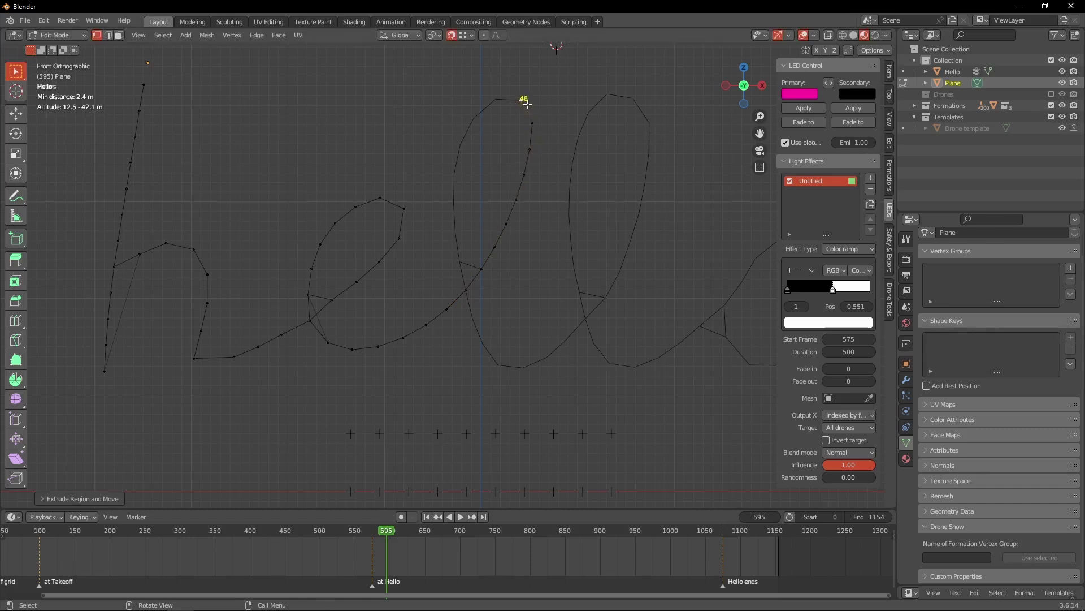
pyautogui.press('e')
pyautogui.click(496, 99)
# Trace down the first l's left side to its base, cancelling one misplaced extrusion
pyautogui.press('e')
pyautogui.click(477, 115)
pyautogui.press('e')
pyautogui.click(461, 143)
pyautogui.press('e')
pyautogui.rightClick(455, 170)
pyautogui.press('e')
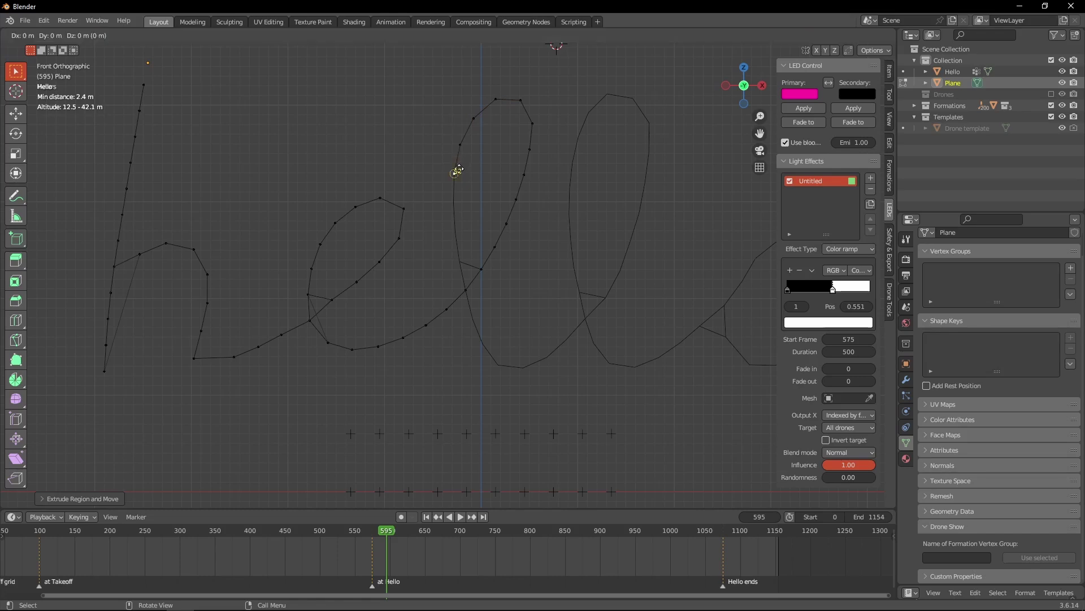
pyautogui.click(453, 201)
pyautogui.press('e')
pyautogui.click(458, 229)
pyautogui.press('e')
pyautogui.click(464, 259)
pyautogui.press('e')
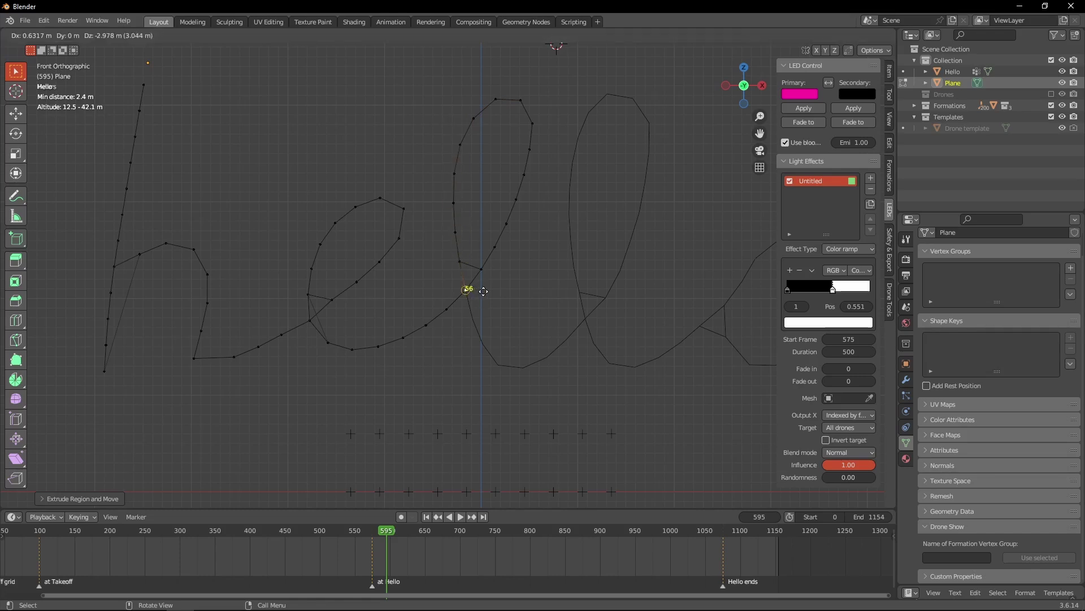
pyautogui.click(478, 318)
pyautogui.press('e')
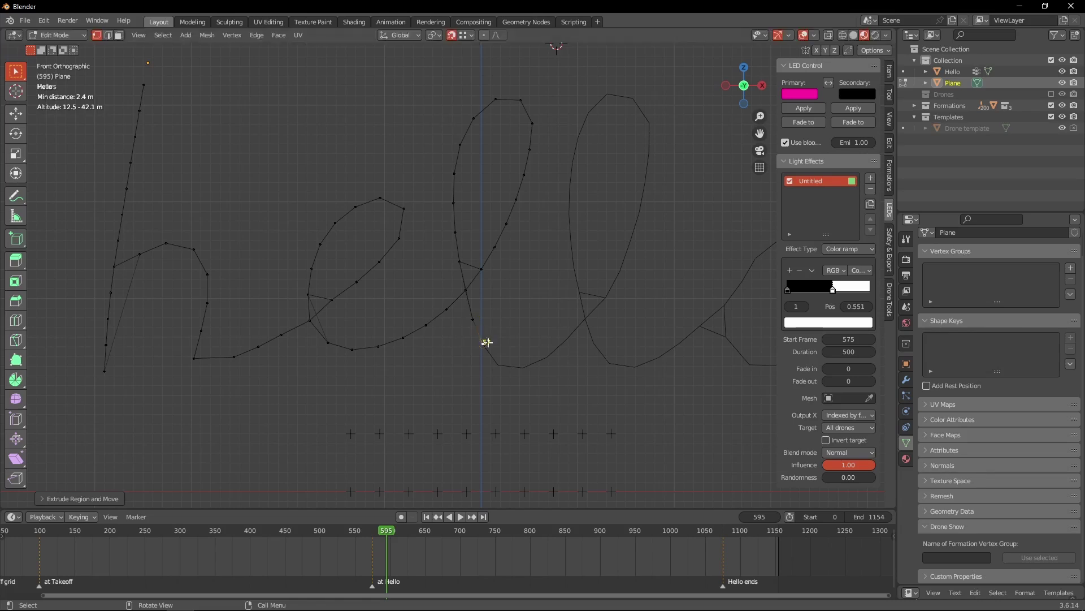
pyautogui.click(485, 341)
pyautogui.press('e')
pyautogui.click(499, 364)
# Extend the chain along the connecting stroke and up the second l to its top
pyautogui.press('e')
pyautogui.click(531, 363)
pyautogui.press('e')
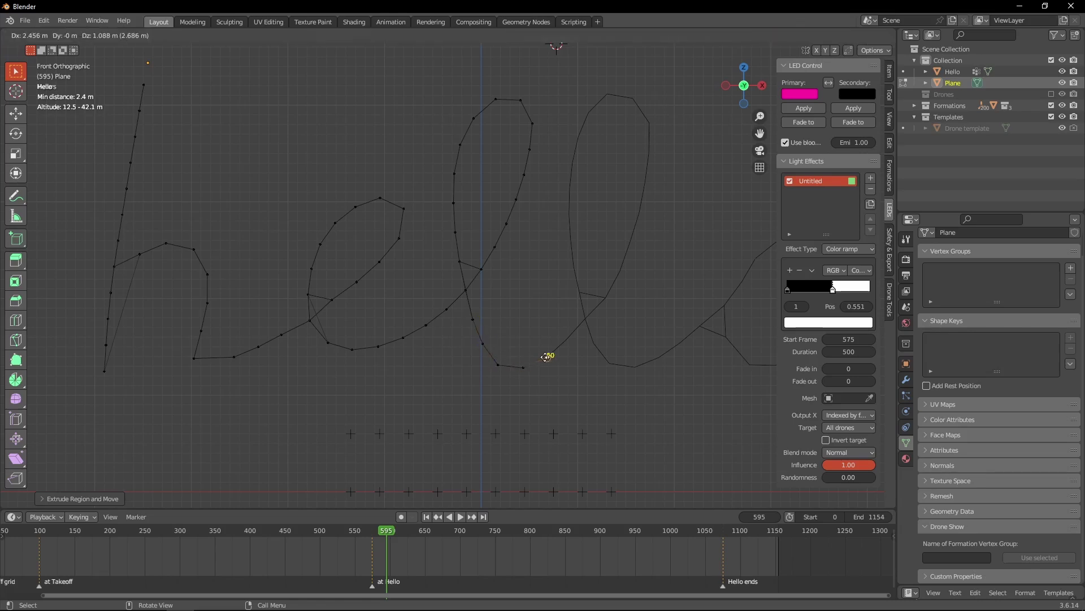
pyautogui.click(552, 357)
pyautogui.press('e')
pyautogui.click(576, 329)
pyautogui.press('e')
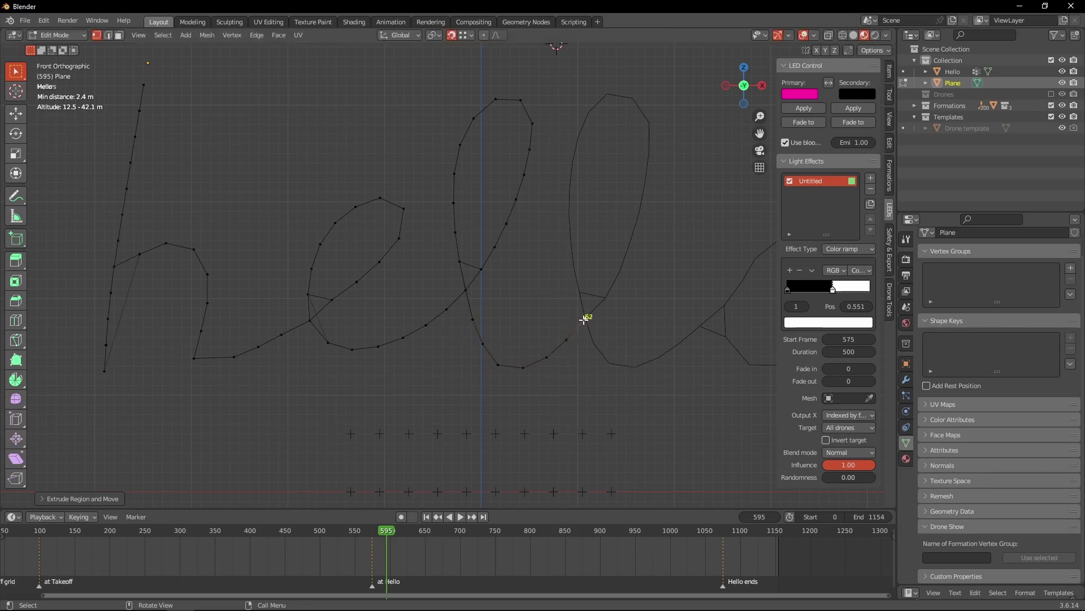
pyautogui.click(591, 309)
pyautogui.press('e')
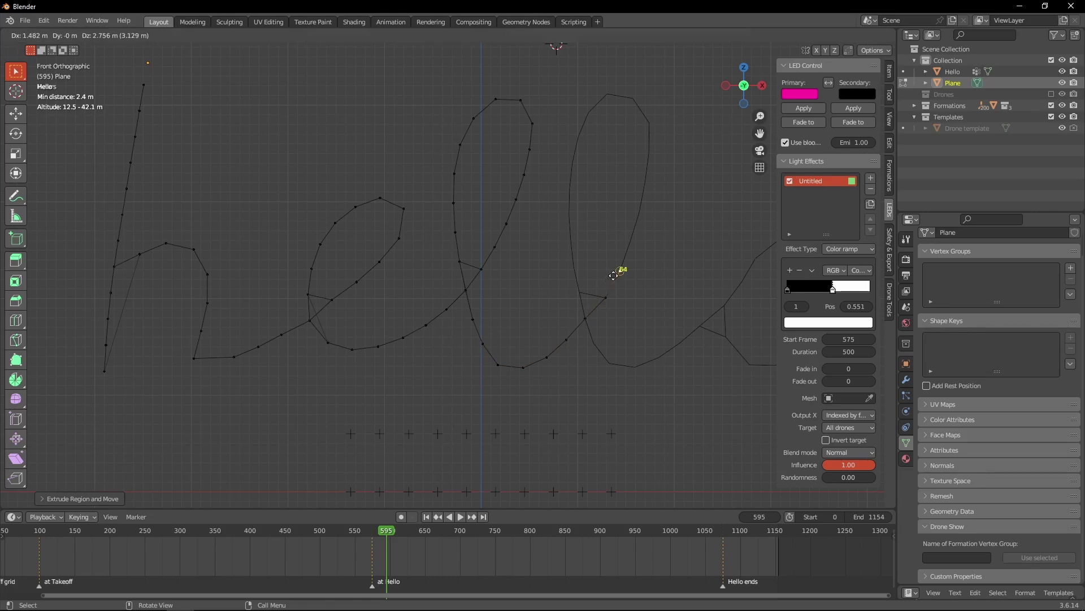
pyautogui.click(620, 265)
pyautogui.press('e')
pyautogui.click(629, 238)
pyautogui.press('e')
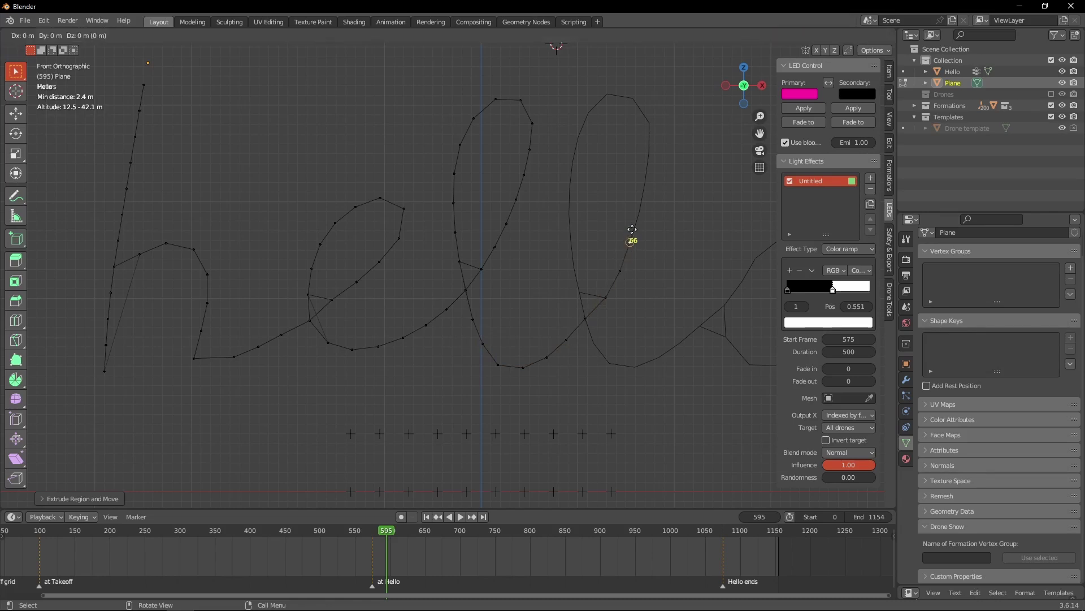
pyautogui.click(638, 214)
pyautogui.press('e')
pyautogui.click(644, 185)
pyautogui.press('e')
pyautogui.click(650, 153)
pyautogui.press('e')
pyautogui.click(649, 121)
# Continue over the second l's top and down its left side to the base
pyautogui.press('e')
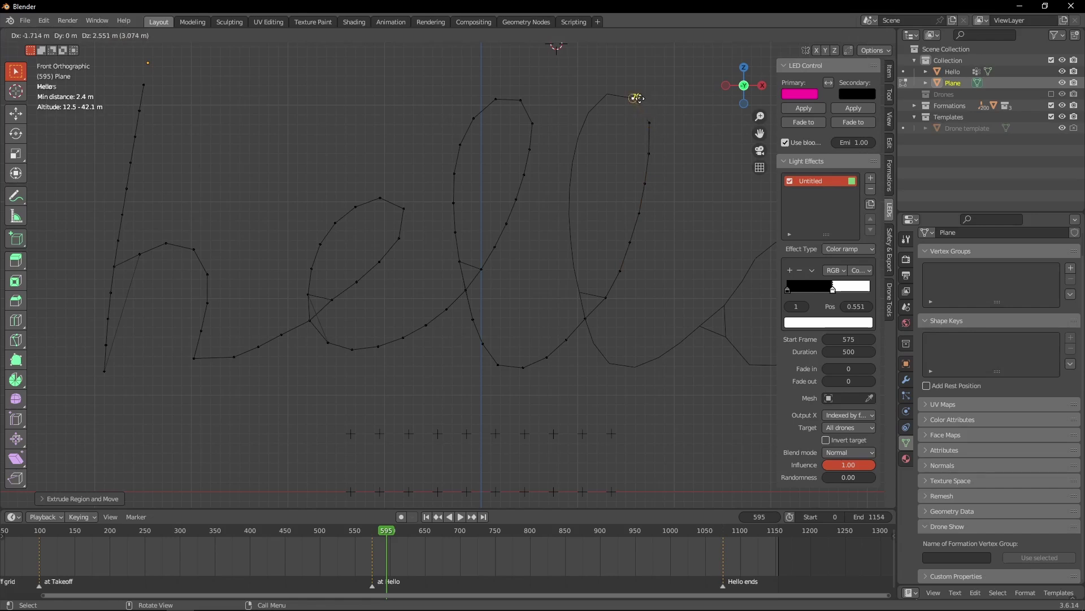
pyautogui.click(607, 94)
pyautogui.press('e')
pyautogui.click(589, 112)
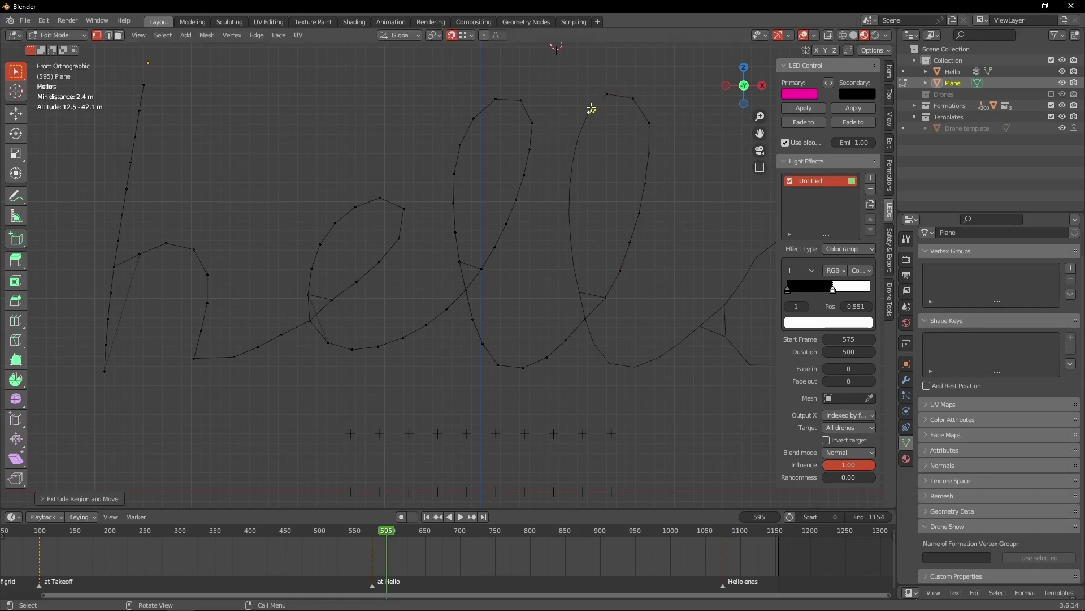
pyautogui.press('e')
pyautogui.click(579, 135)
pyautogui.press('e')
pyautogui.click(575, 162)
pyautogui.press('e')
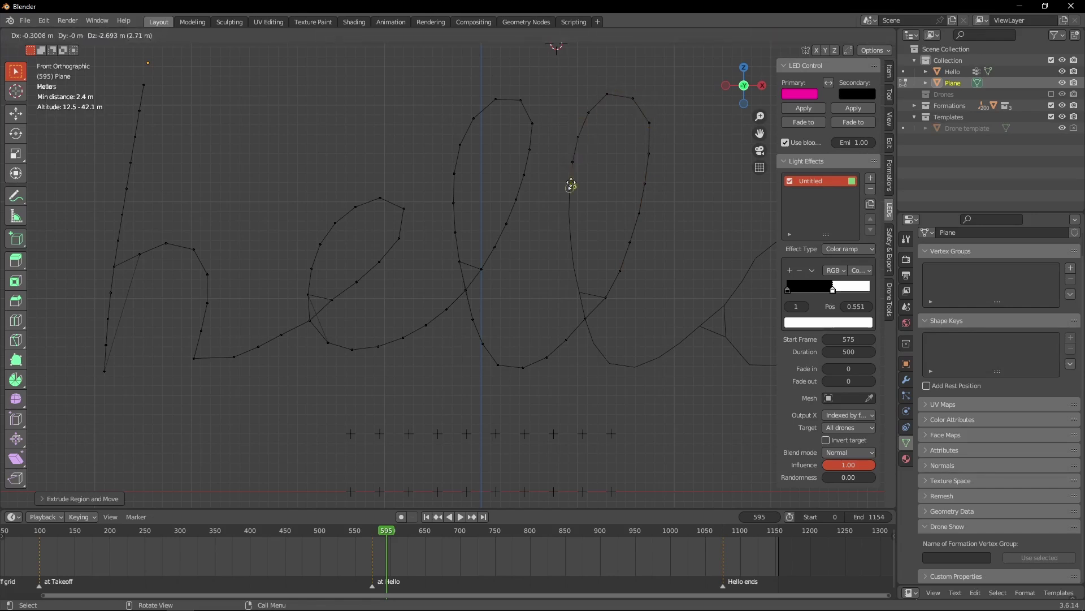
pyautogui.click(571, 191)
pyautogui.press('e')
pyautogui.click(571, 215)
pyautogui.press('e')
pyautogui.click(571, 240)
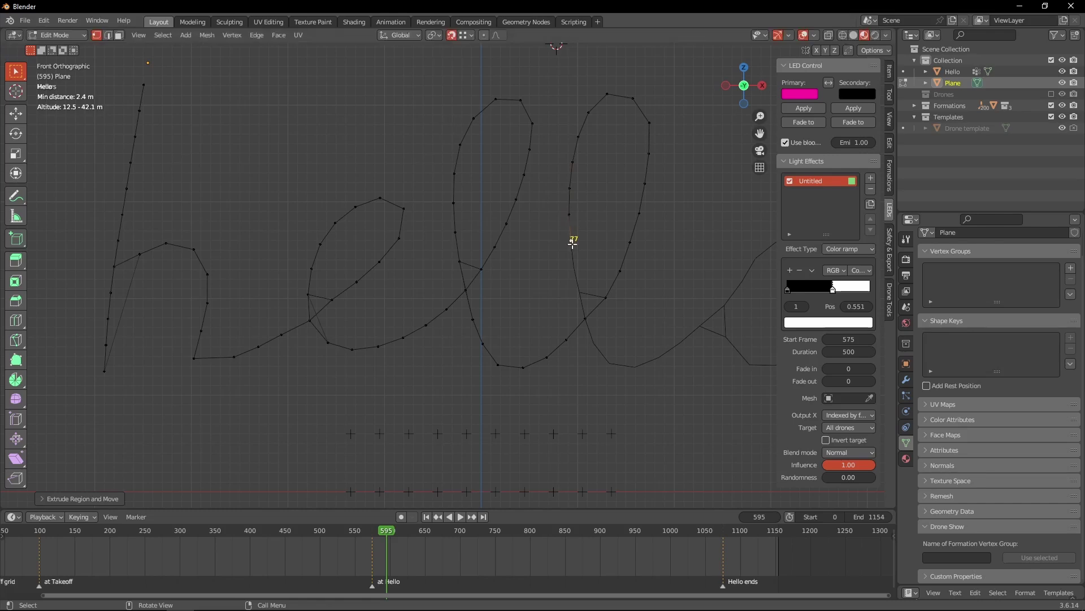
pyautogui.press('e')
pyautogui.click(574, 265)
pyautogui.press('e')
pyautogui.click(580, 292)
pyautogui.press('e')
pyautogui.click(594, 342)
pyautogui.press('e')
pyautogui.click(612, 353)
# Place vertices along the bottom curve up to where the o begins
pyautogui.press('e')
pyautogui.click(637, 358)
pyautogui.press('e')
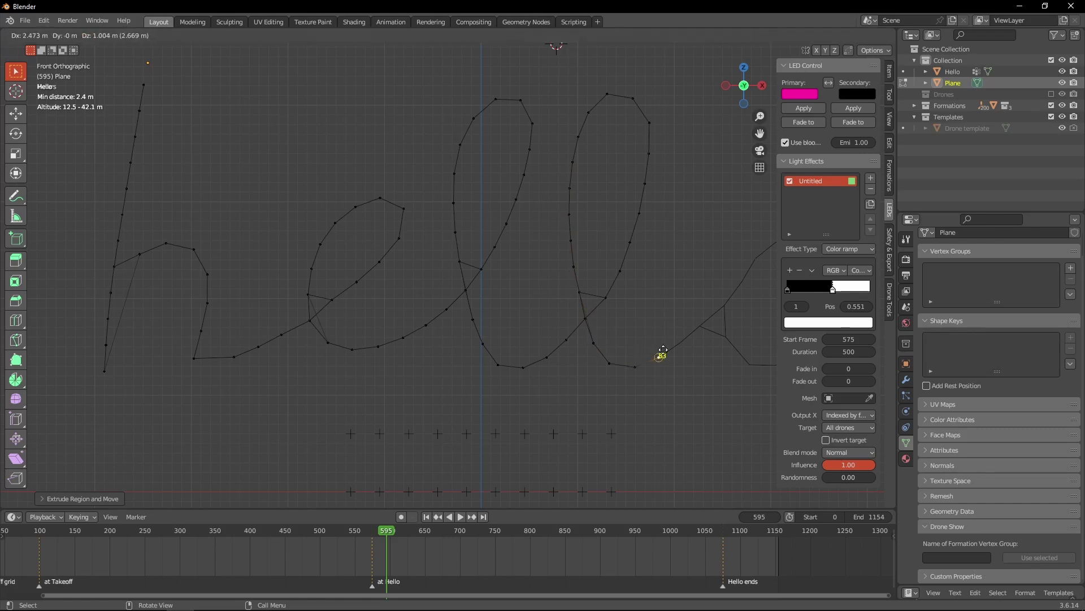
pyautogui.click(664, 350)
pyautogui.press('e')
pyautogui.click(681, 341)
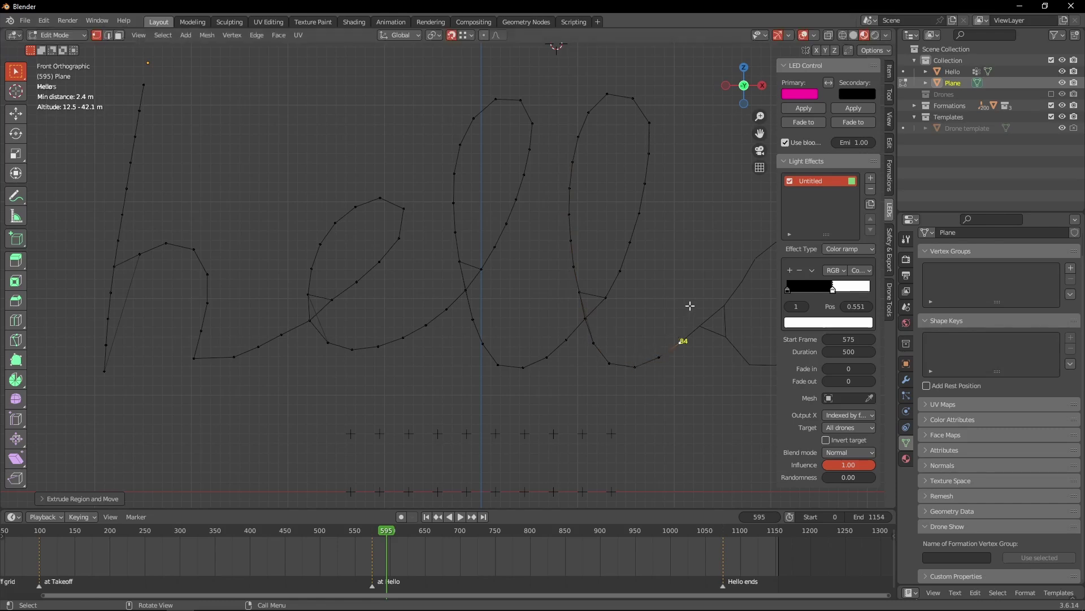
# Extrude vertices up the left side of the 'o' and along its lower edge
pyautogui.keyDown('shift'); pyautogui.moveTo(690, 305); pyautogui.dragTo(428, 317, button='middle'); pyautogui.keyUp('shift')
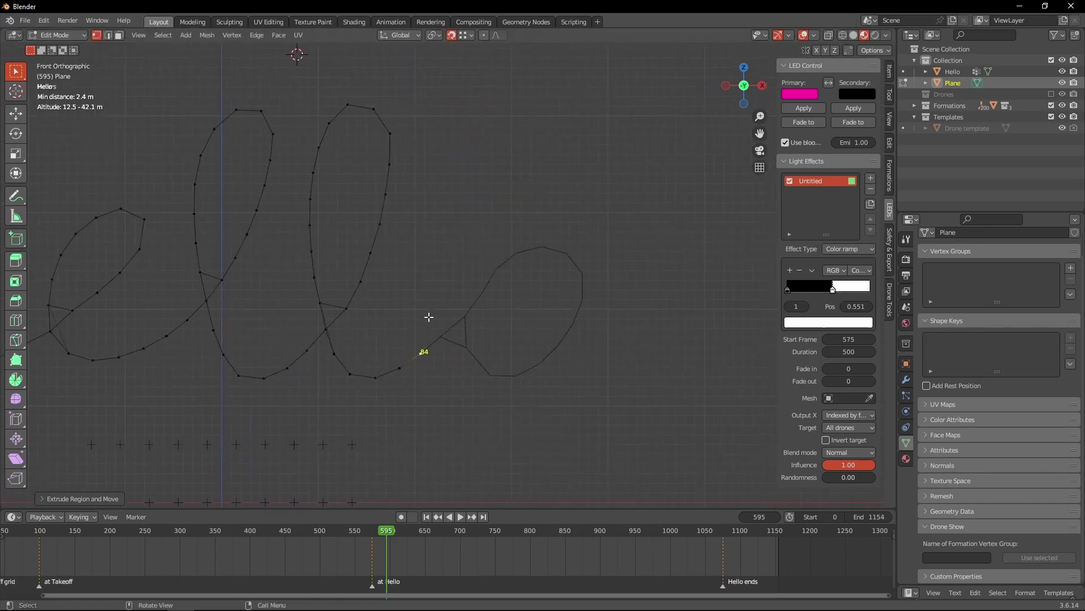
pyautogui.press('e')
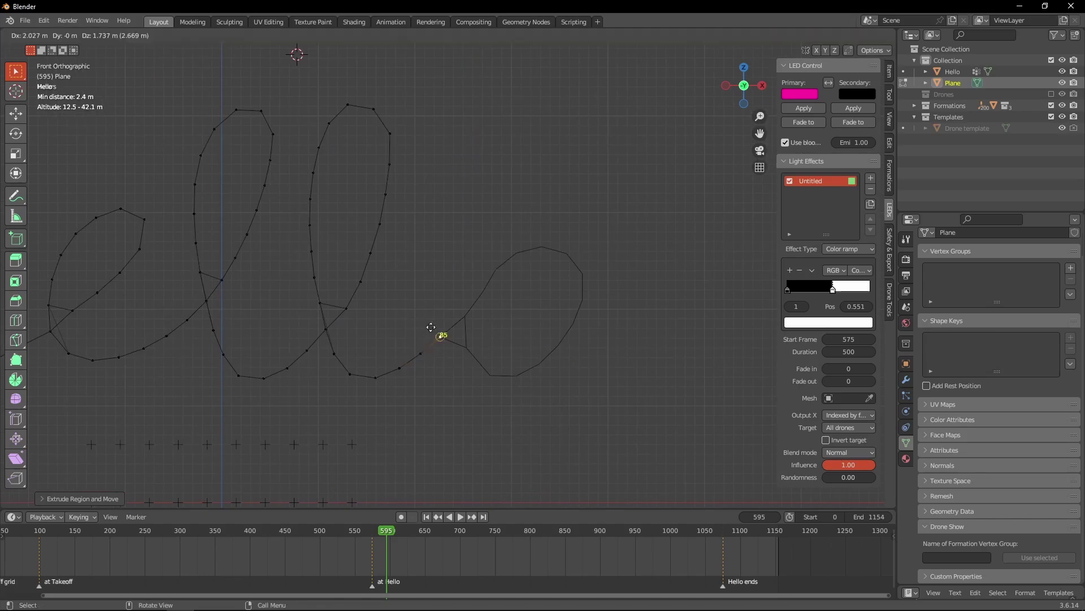
pyautogui.click(436, 324)
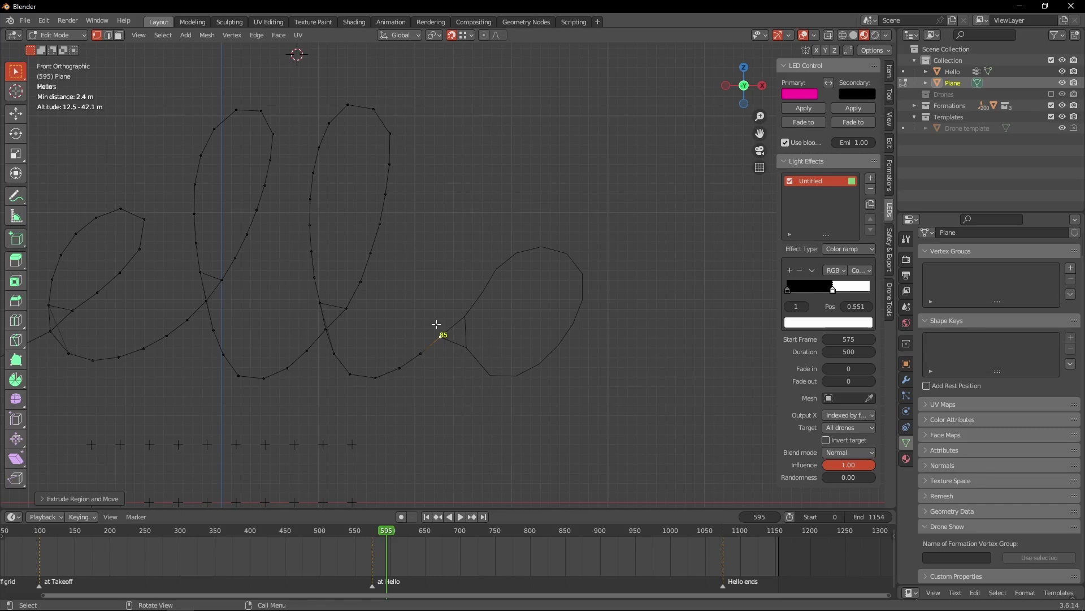
pyautogui.press('e')
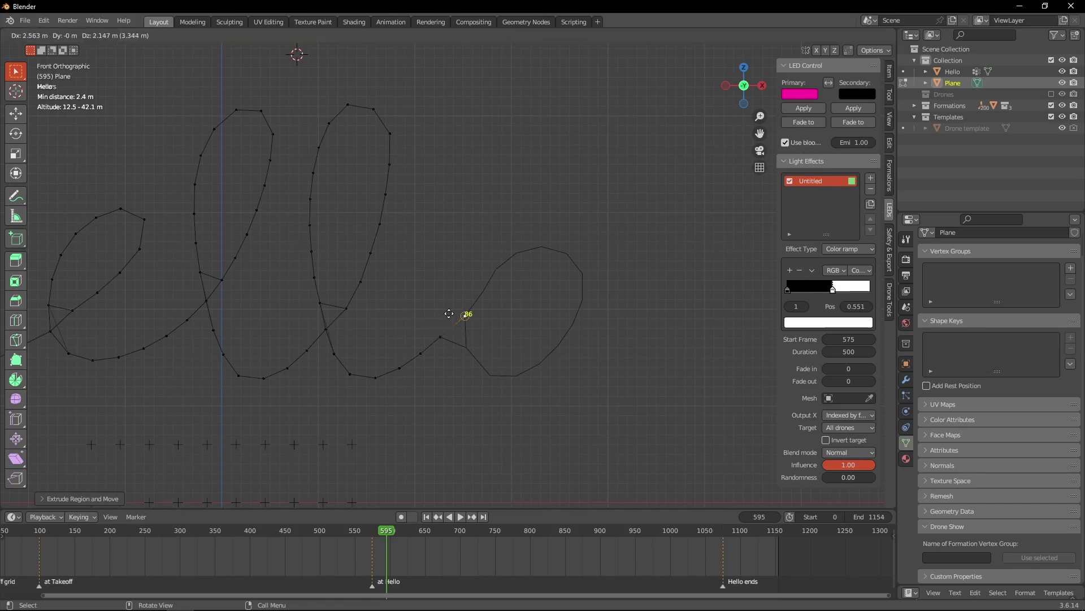
pyautogui.click(449, 314)
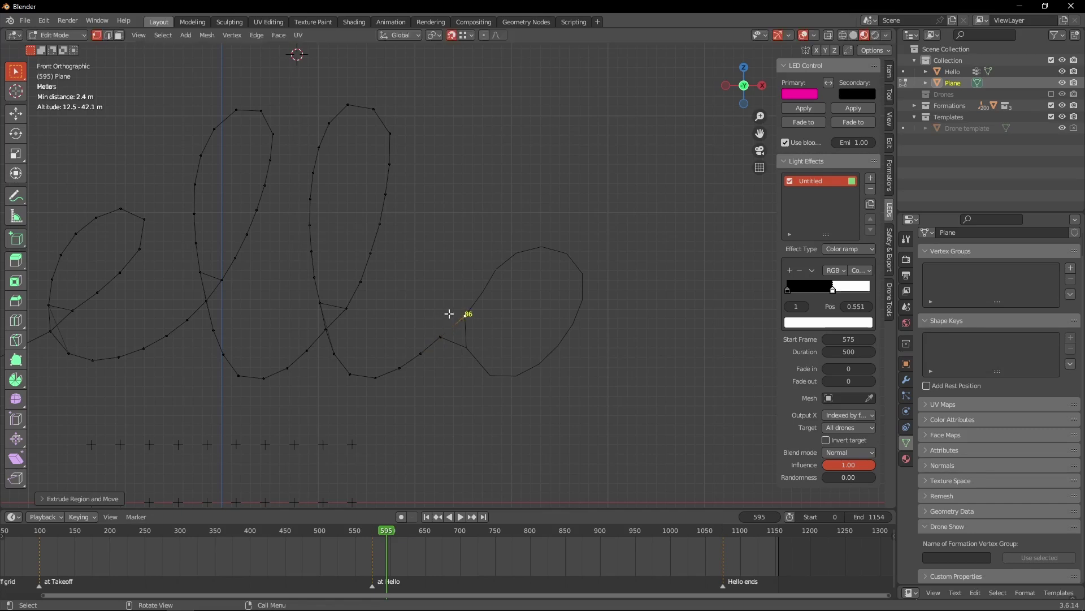
pyautogui.press('e')
pyautogui.click(475, 289)
pyautogui.press('e')
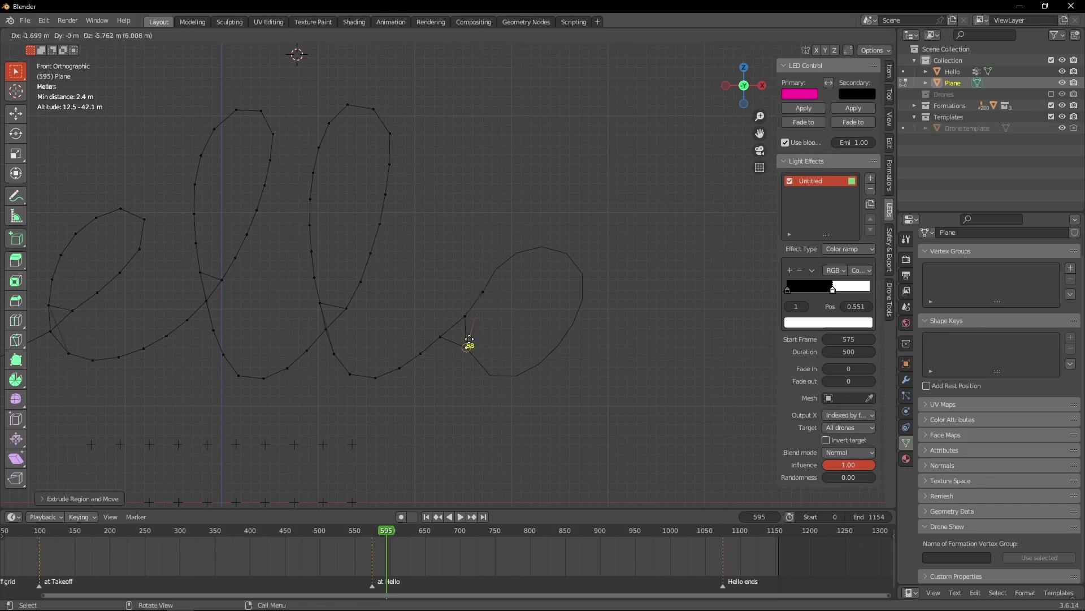
pyautogui.click(468, 344)
pyautogui.press('e')
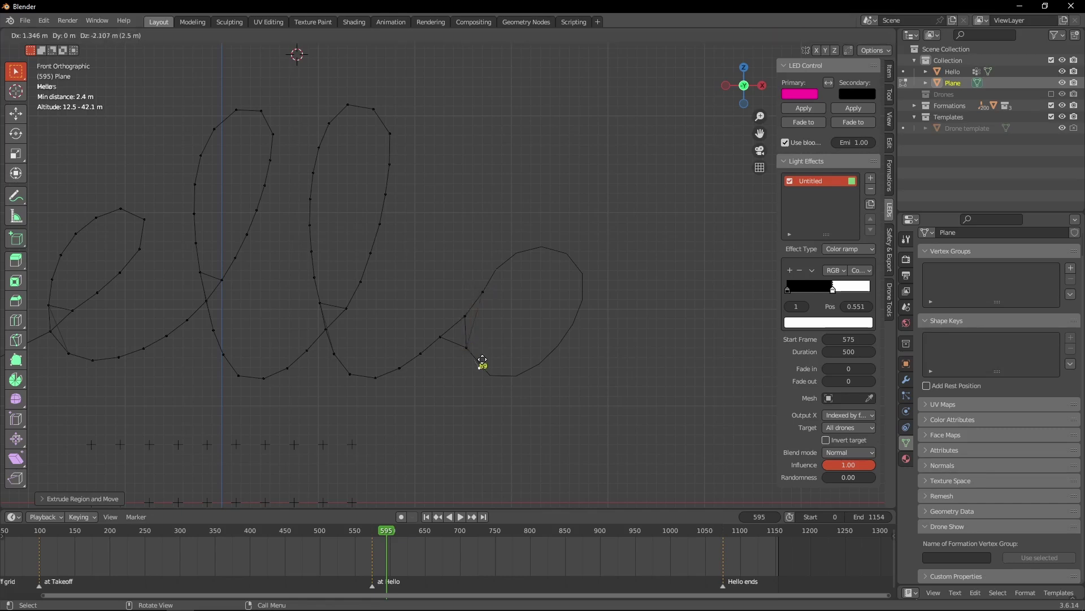
pyautogui.click(488, 362)
pyautogui.press('e')
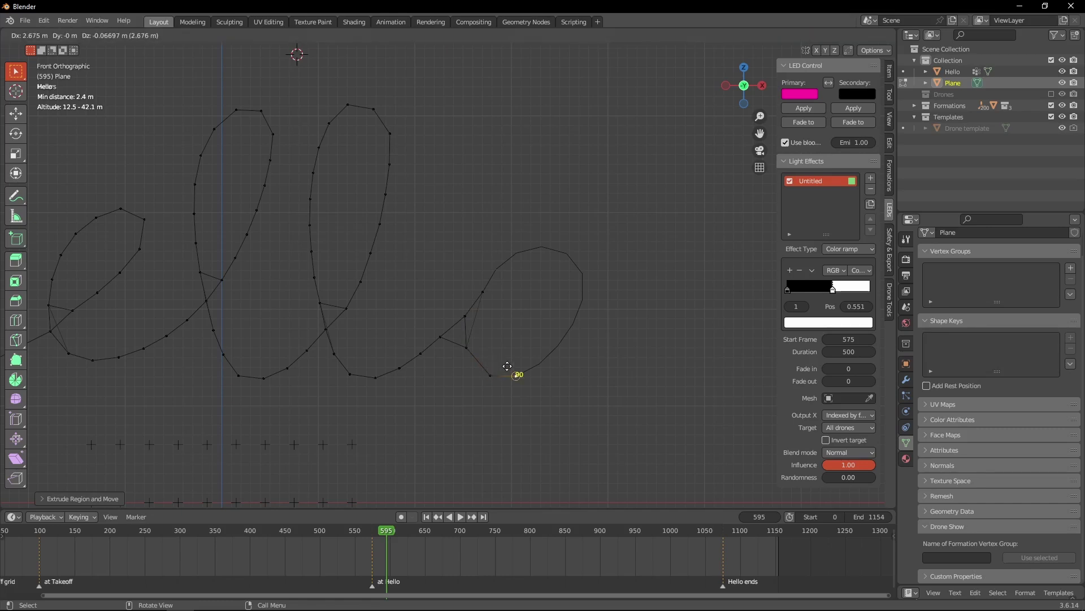
pyautogui.click(515, 373)
# Continue the vertex chain up the 'o''s right side and back across its top
pyautogui.press('e')
pyautogui.click(538, 362)
pyautogui.press('e')
pyautogui.click(549, 339)
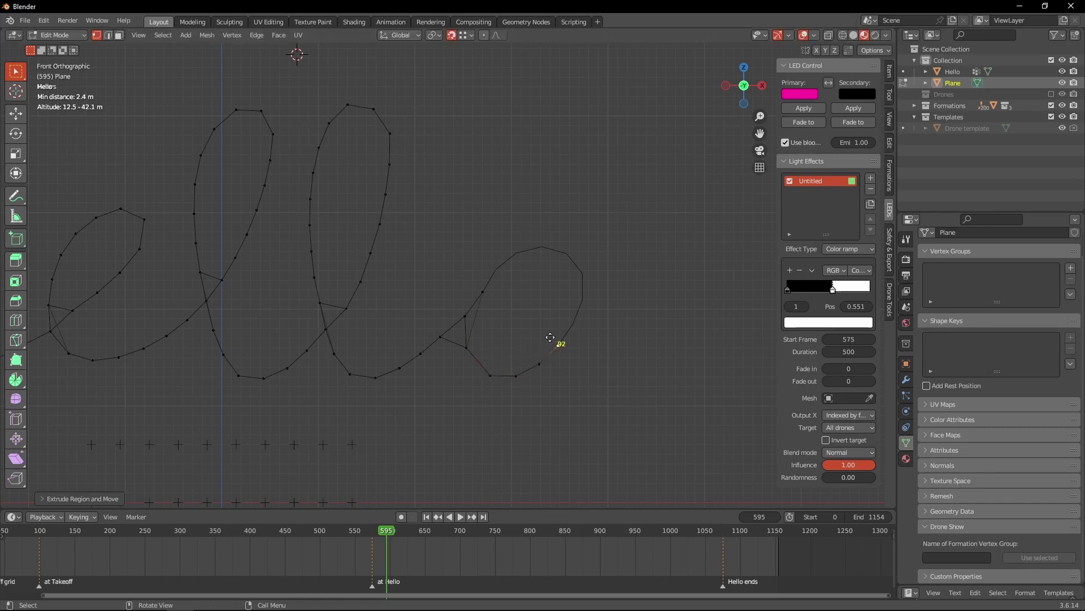
pyautogui.press('e')
pyautogui.click(565, 322)
pyautogui.press('e')
pyautogui.click(571, 298)
pyautogui.press('e')
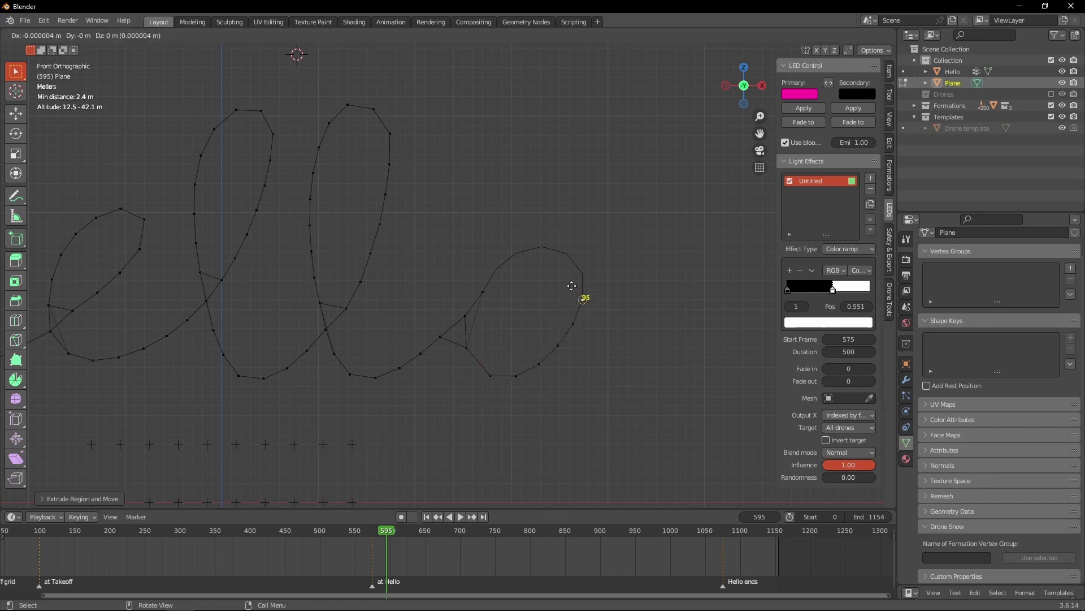
pyautogui.click(574, 279)
pyautogui.press('e')
pyautogui.click(566, 260)
pyautogui.press('e')
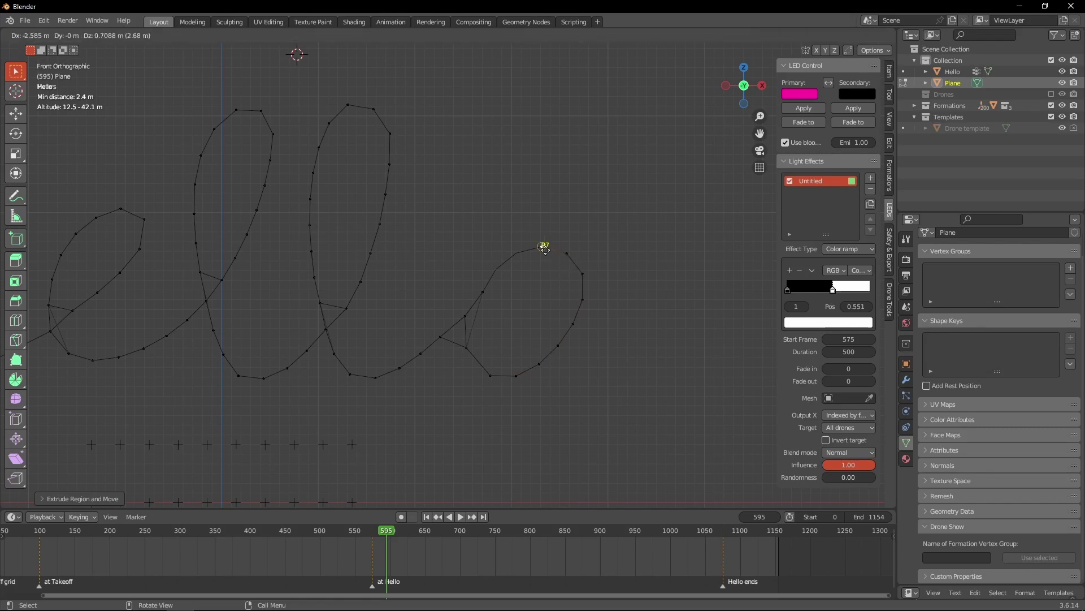
pyautogui.click(542, 246)
pyautogui.press('e')
pyautogui.click(516, 253)
pyautogui.press('e')
pyautogui.click(494, 269)
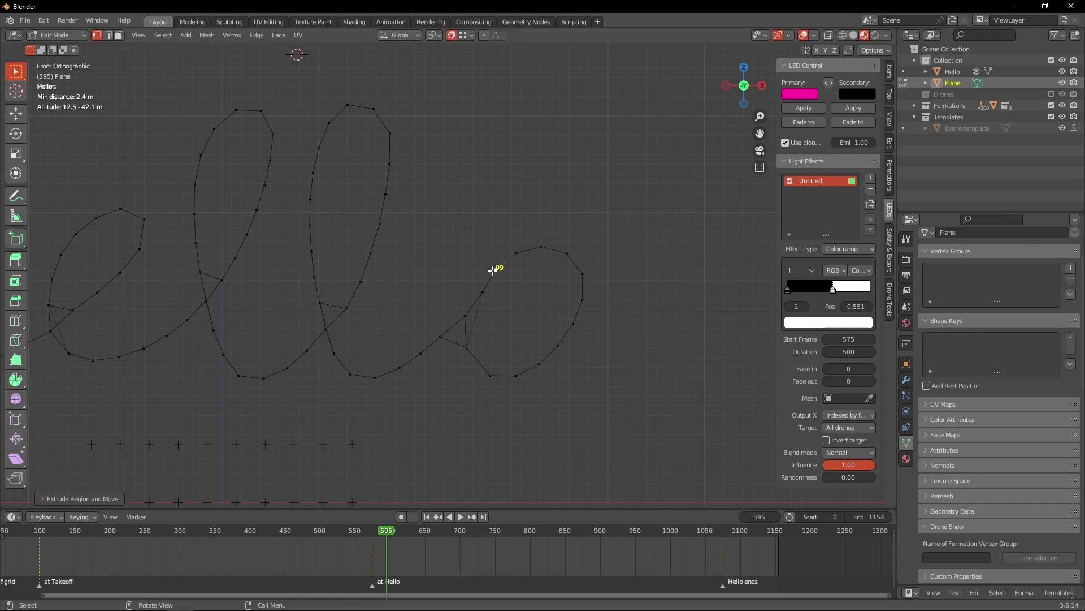
# Leave Edit Mode and rename the Plane object to 'Hello_ordered', fixing the typo
pyautogui.press('Tab')
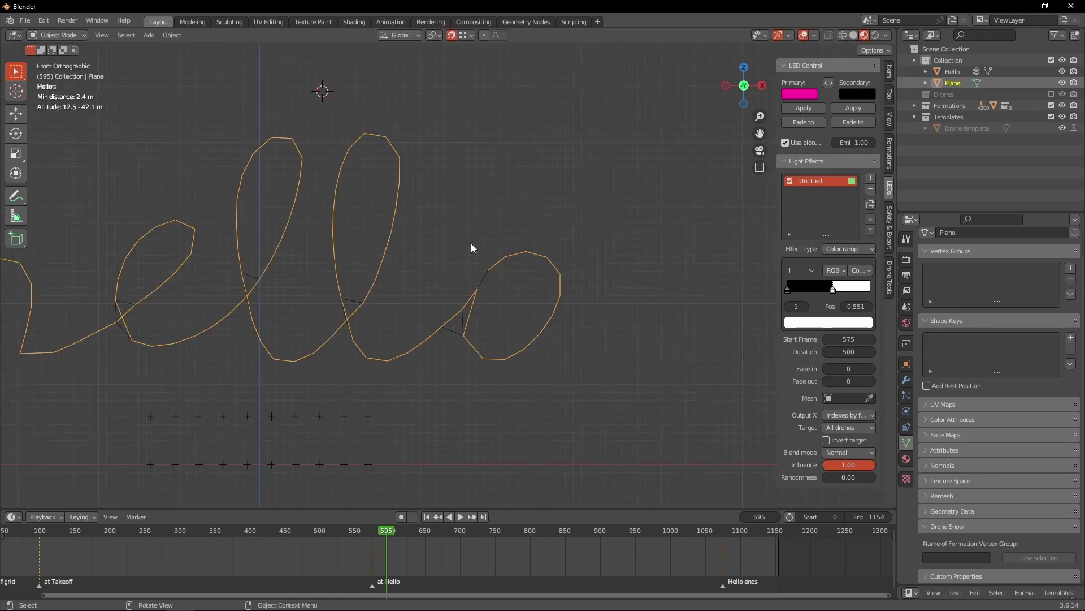
pyautogui.scroll(-4, 472, 247)
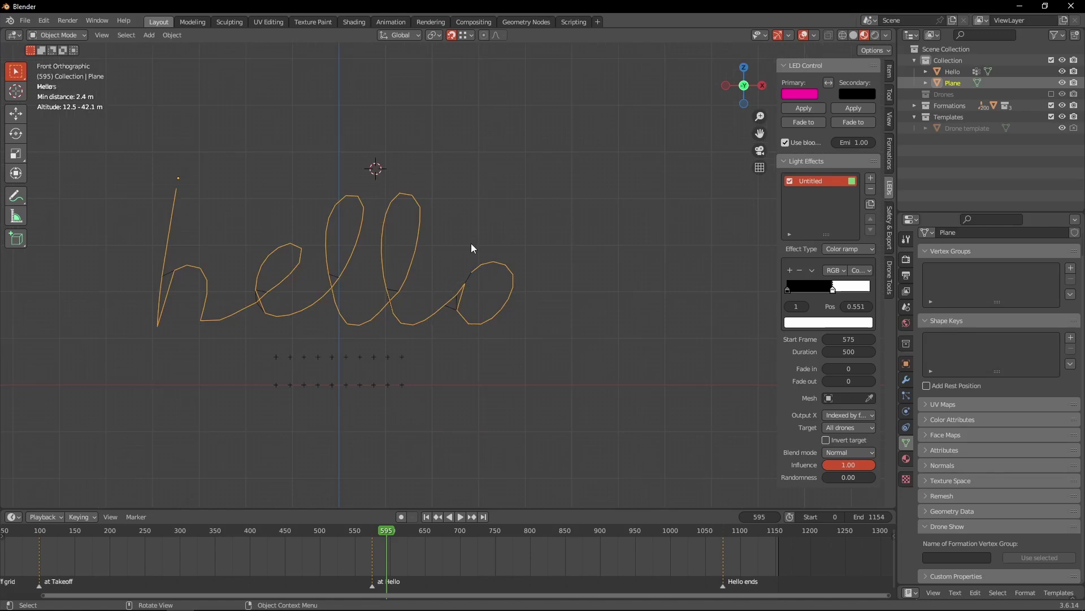
pyautogui.doubleClick(958, 83)
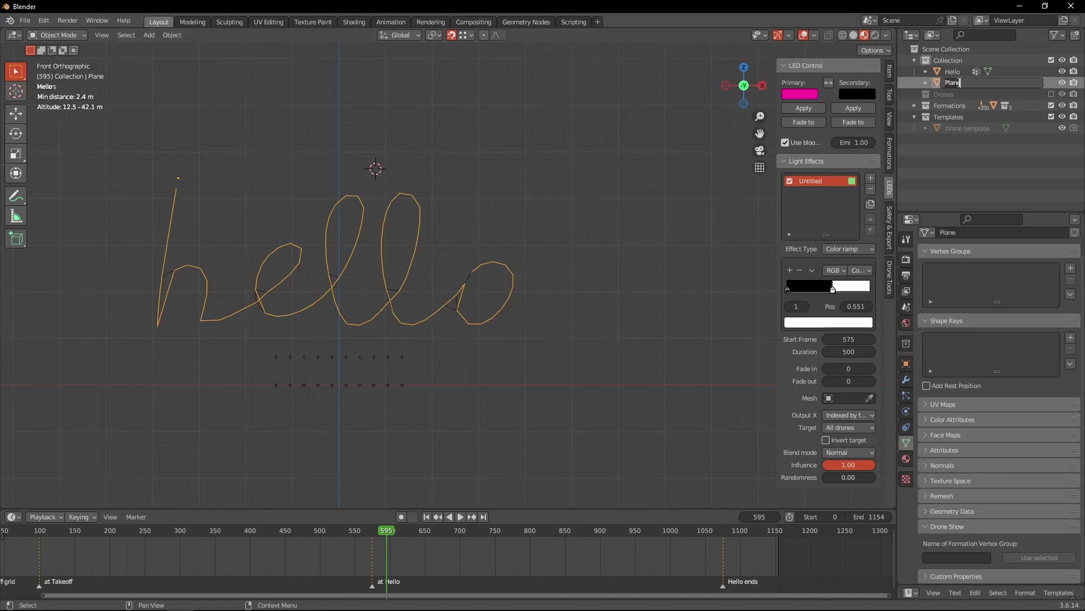
pyautogui.write('Hello_orderd')
pyautogui.press('Return')
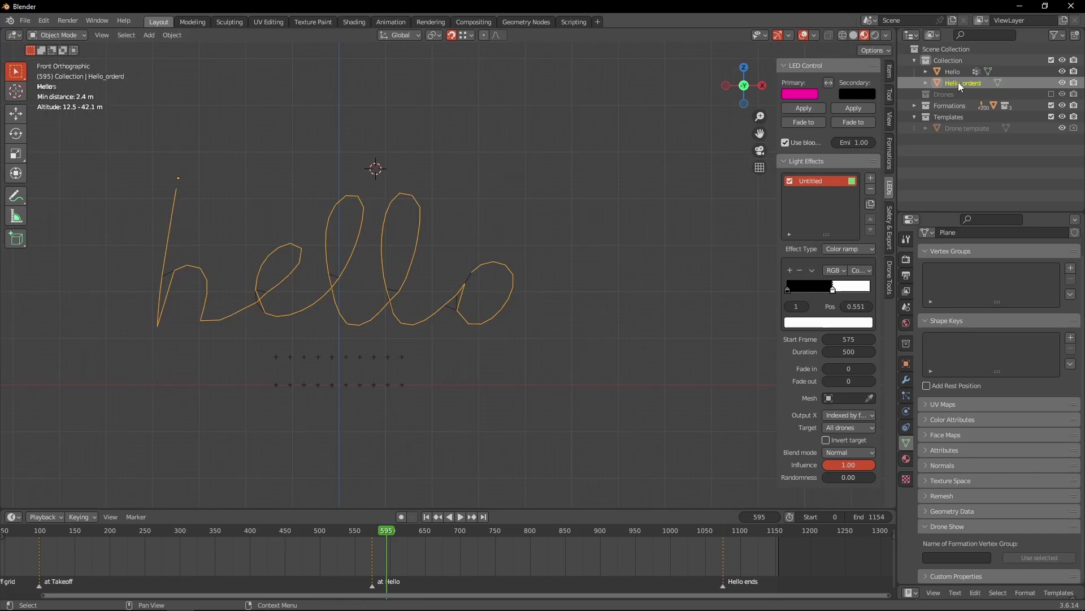
pyautogui.doubleClick(975, 81)
pyautogui.click(976, 82)
pyautogui.write('e')
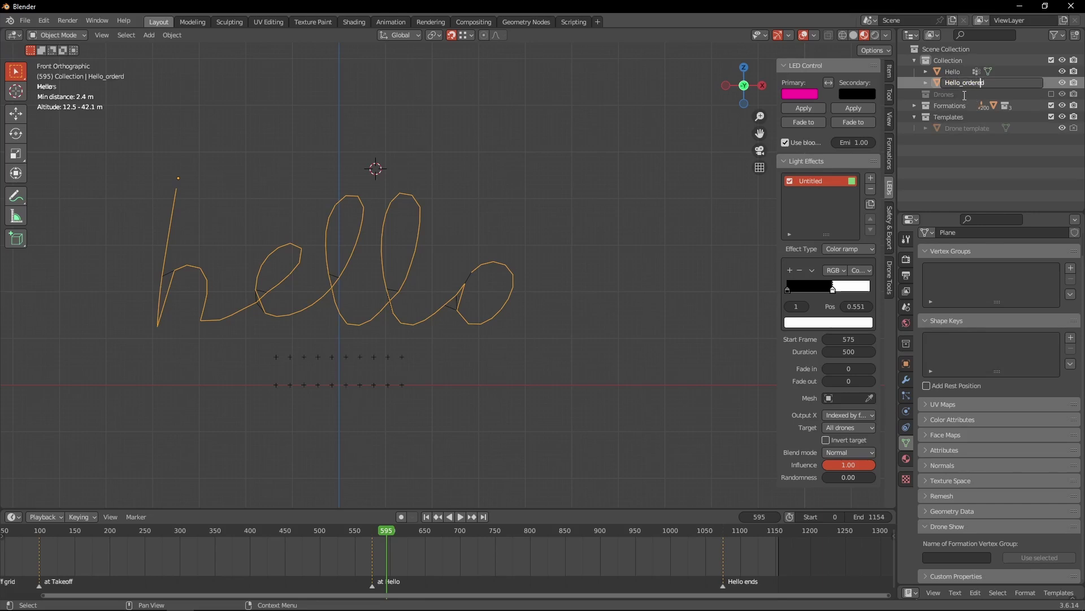
pyautogui.press('Return')
# Rename the object's mesh data to 'Hello_Ordered'
pyautogui.click(925, 82)
pyautogui.doubleClick(965, 94)
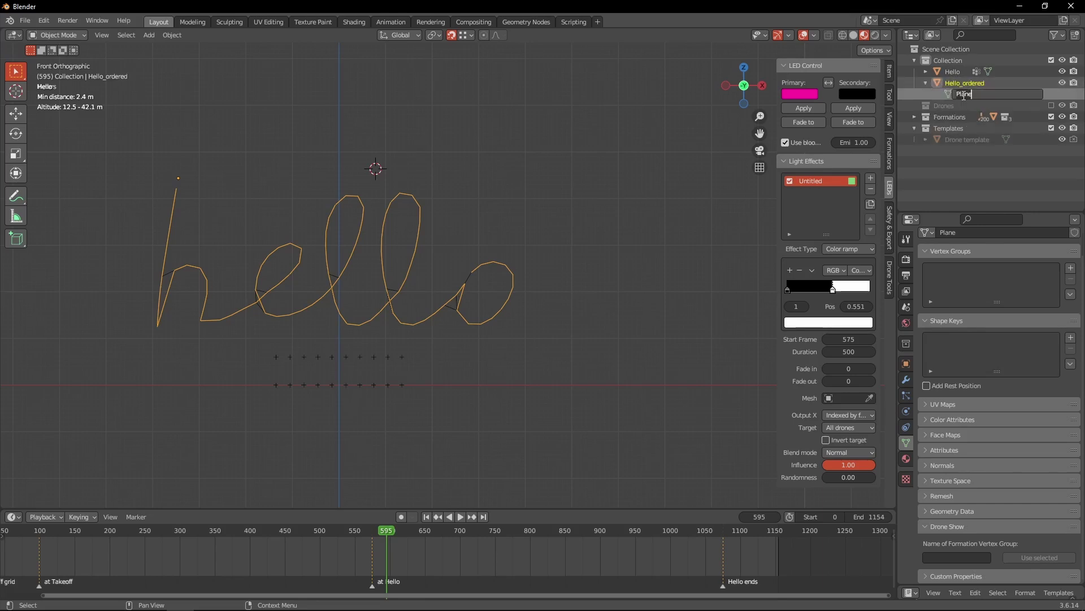
pyautogui.write('Hello_Ordered')
pyautogui.press('Return')
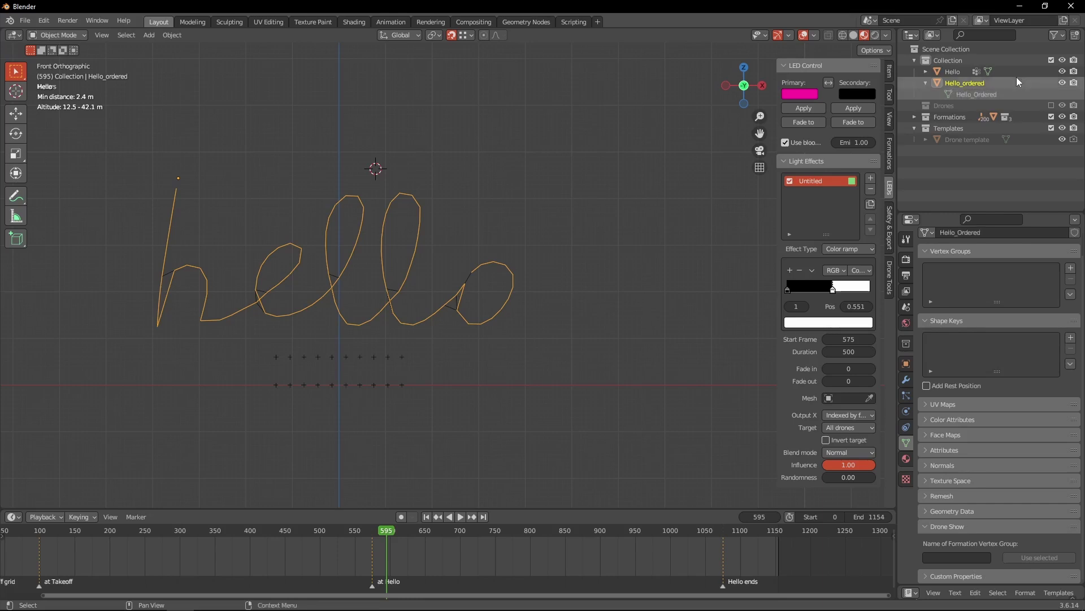
# Hide the original Hello curve, show the Drones, and play the animation
pyautogui.click(1062, 71)
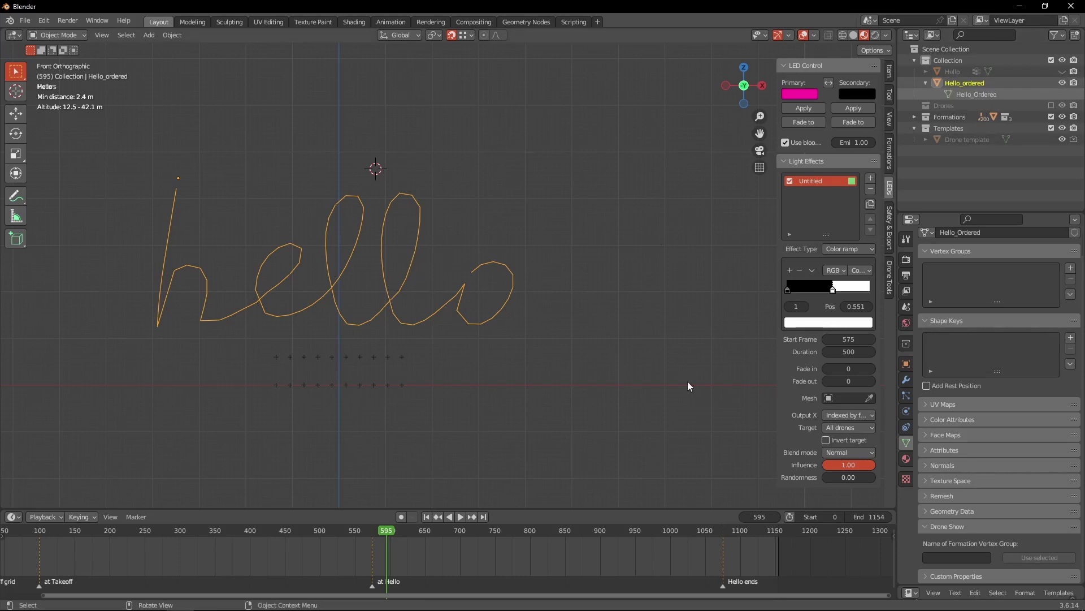
pyautogui.moveTo(381, 532); pyautogui.dragTo(416, 527)
pyautogui.click(1052, 106)
pyautogui.press('space')
pyautogui.press('space')
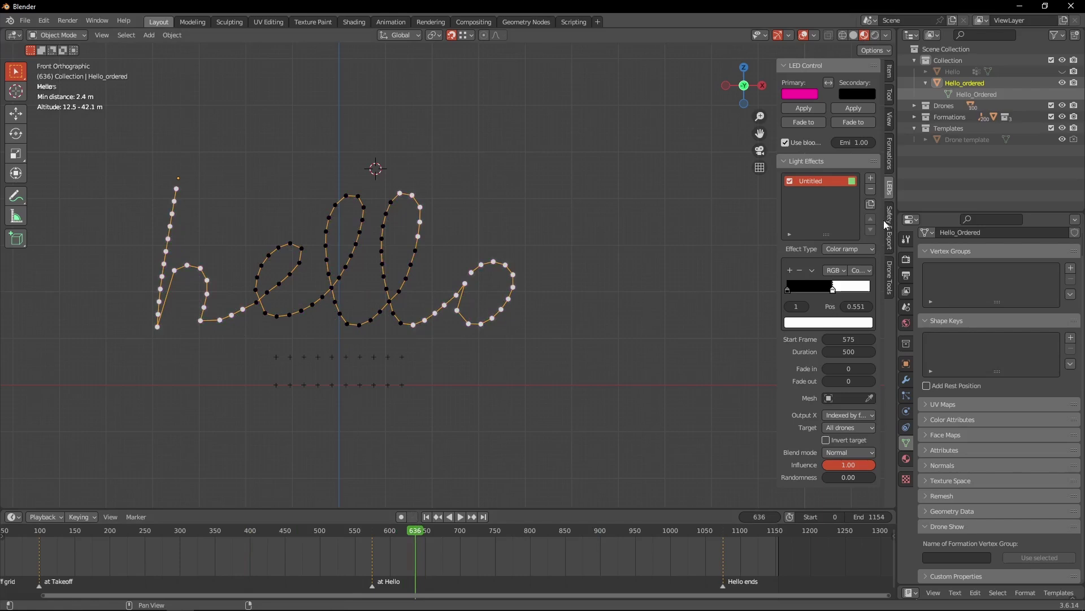
# Delete the Hello formation and its storyboard entry, updating the time markers after each
pyautogui.click(890, 161)
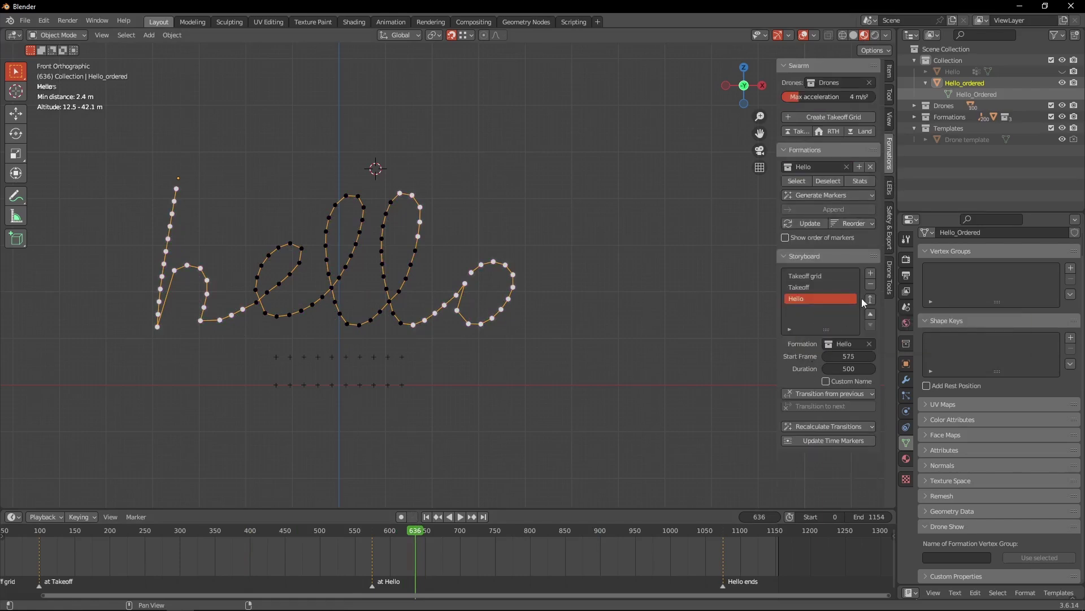
pyautogui.click(872, 167)
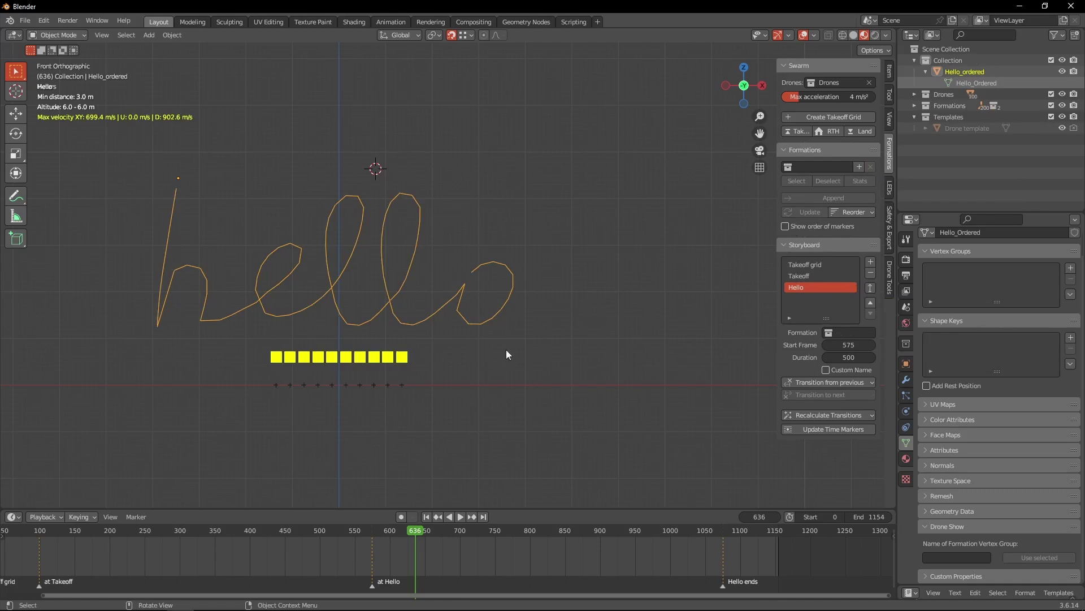
pyautogui.click(823, 429)
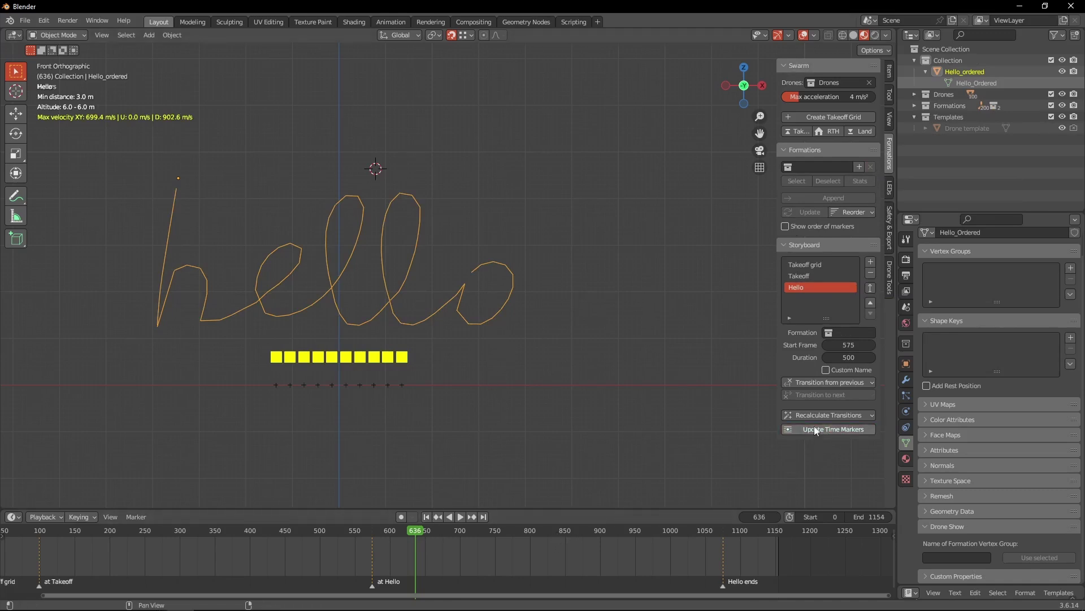
pyautogui.click(871, 273)
pyautogui.click(822, 351)
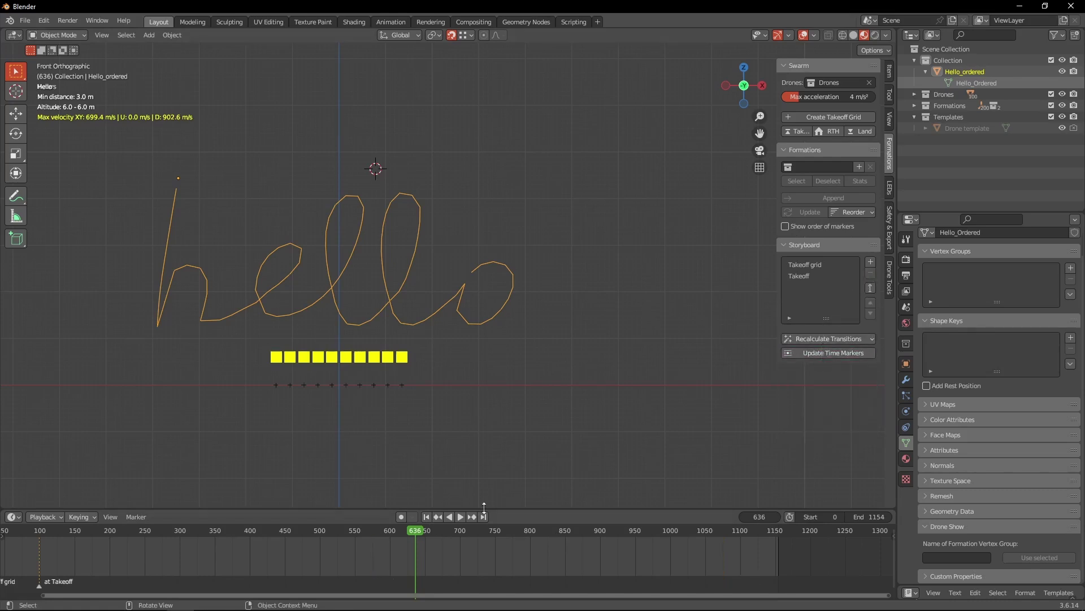
pyautogui.moveTo(405, 531); pyautogui.dragTo(351, 533)
pyautogui.press('space')
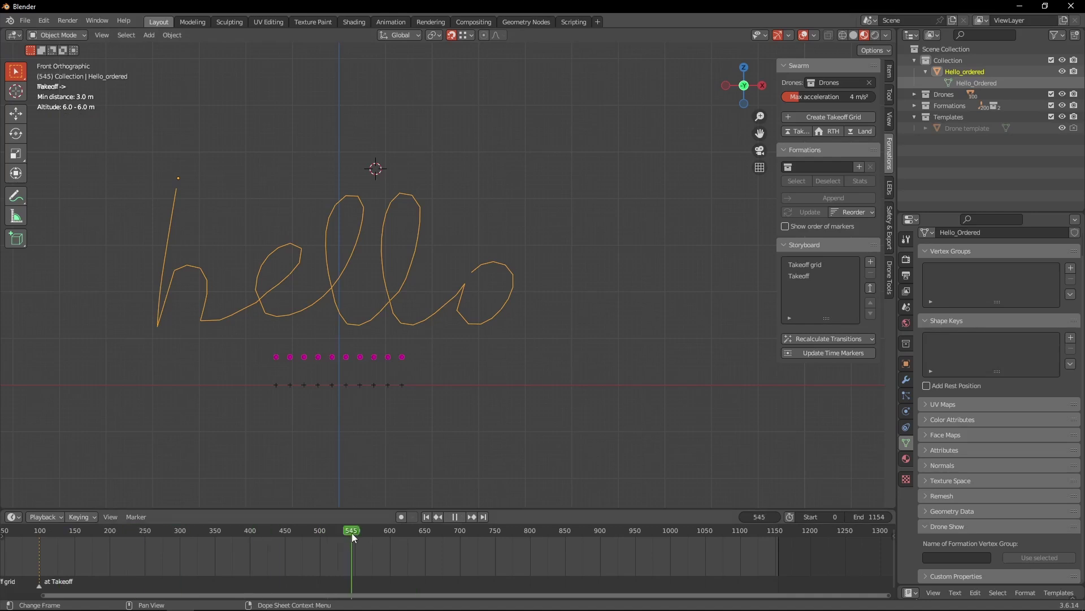
# Assign all Hello_ordered vertices to new vertex group 'Group' and set it as formation group
pyautogui.press('space')
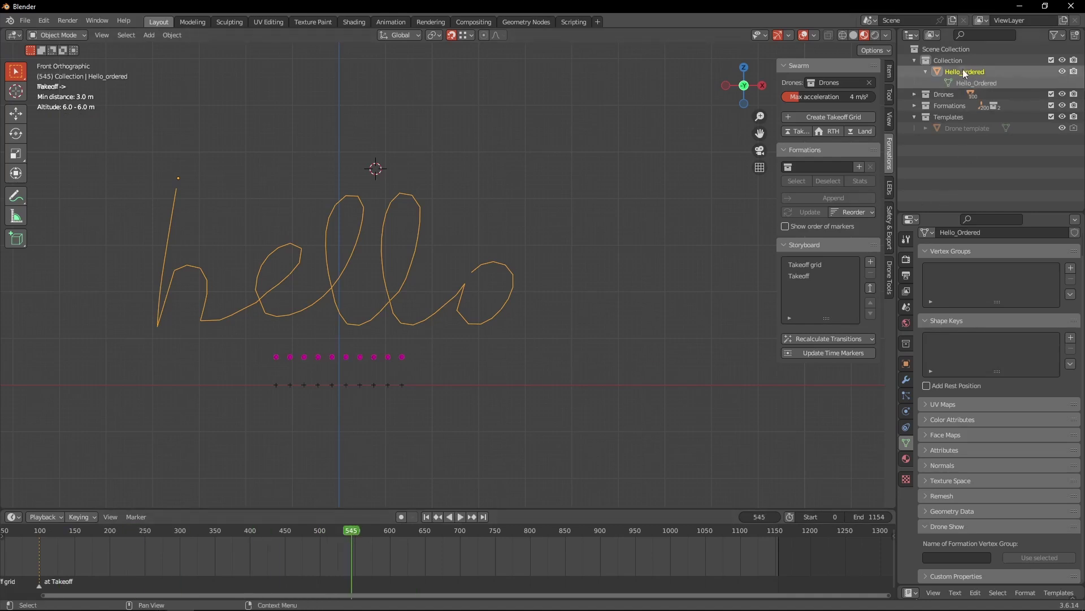
pyautogui.press('Tab')
pyautogui.press('a')
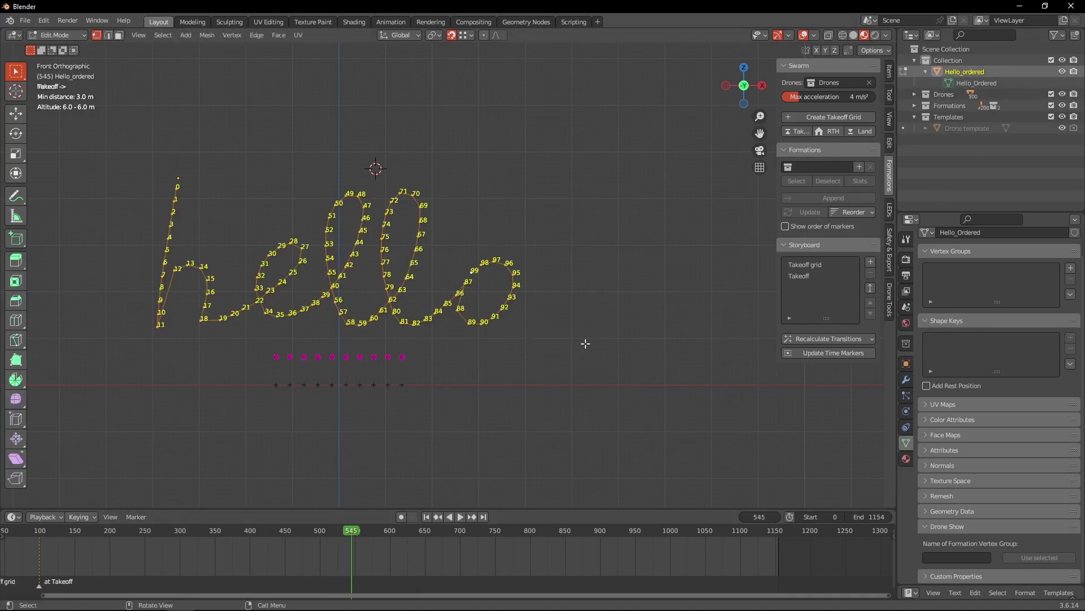
pyautogui.click(1068, 268)
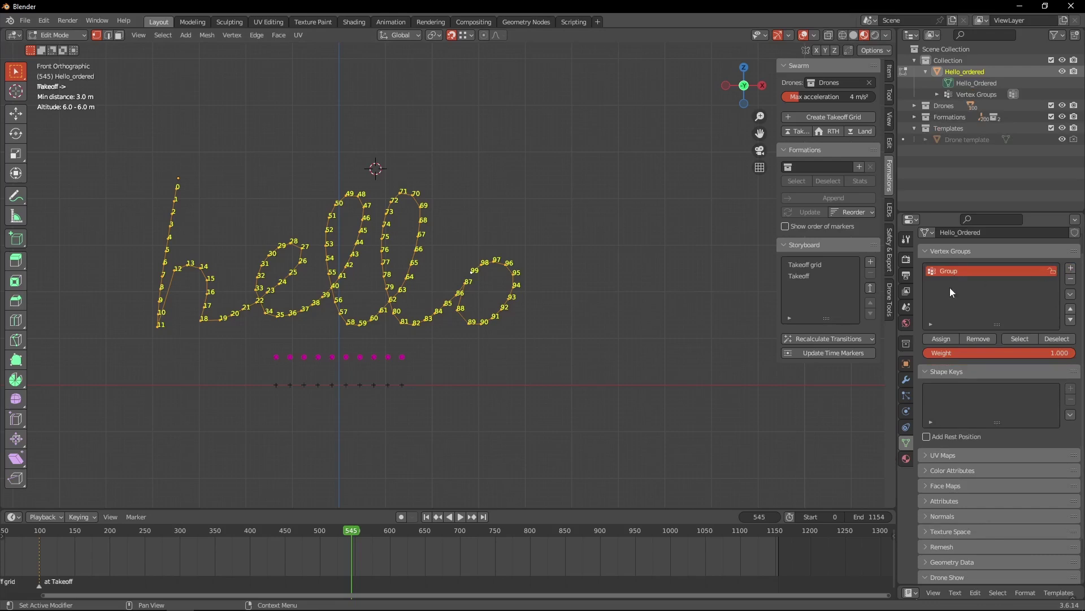
pyautogui.scroll(-3, 940, 426)
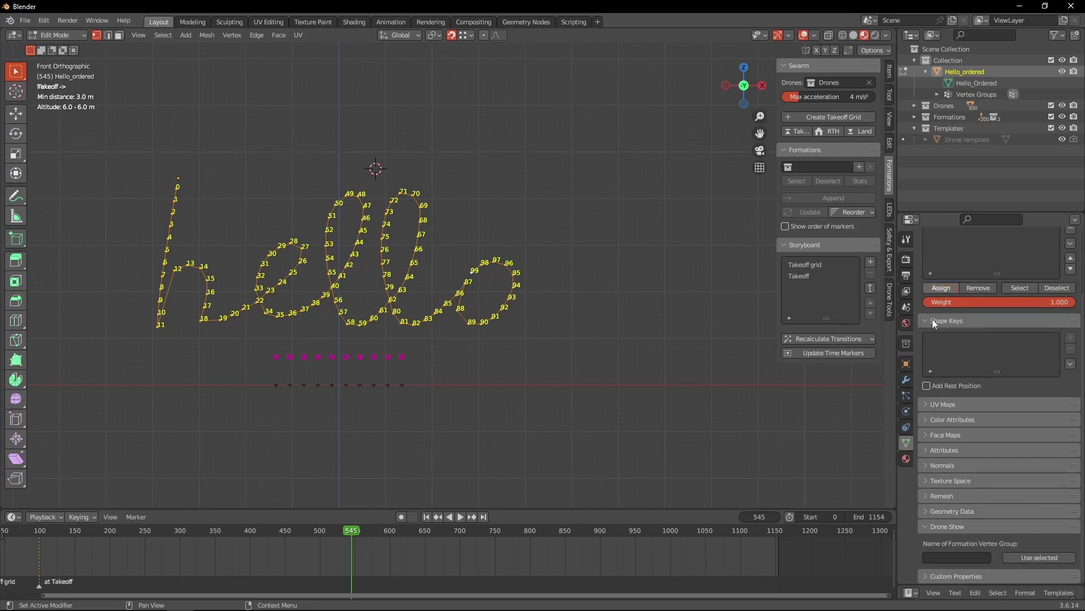
pyautogui.click(1015, 556)
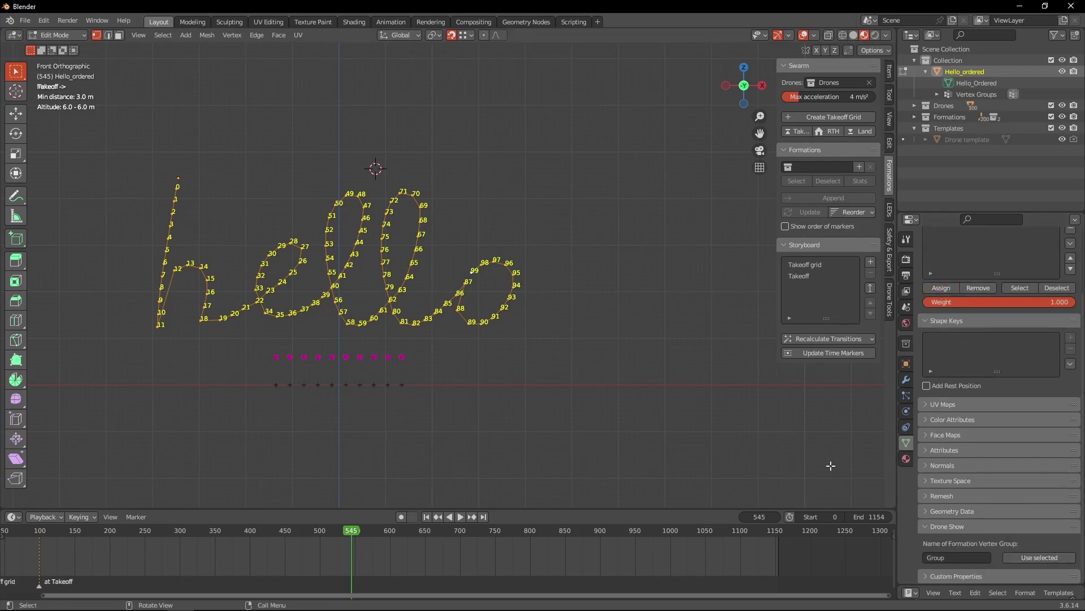
pyautogui.press('Tab')
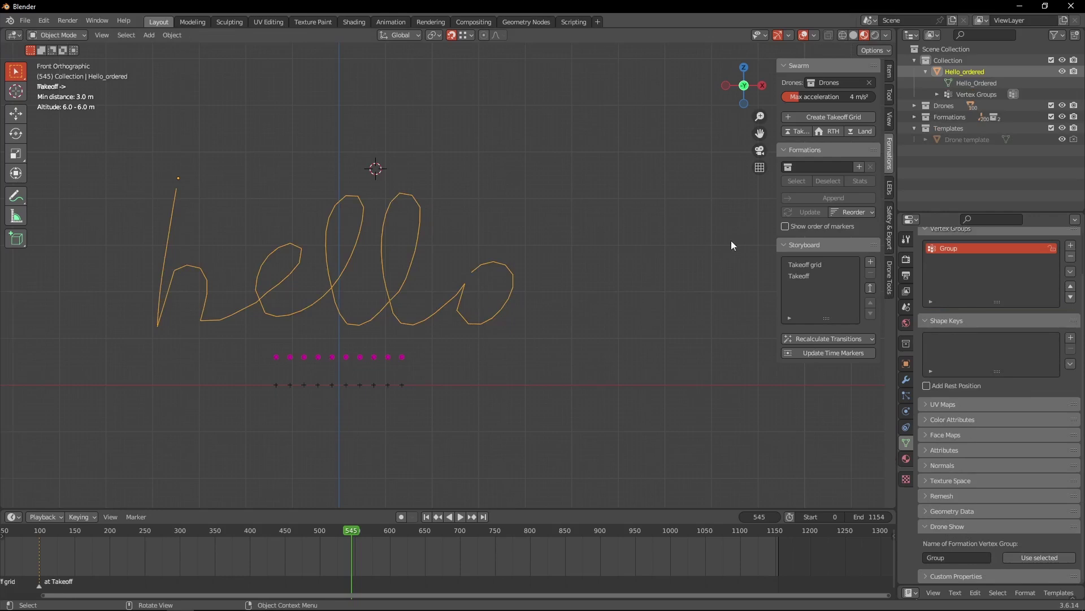
# Create the Hello_ordered formation, append it to the storyboard, and recalculate its transition
pyautogui.click(856, 165)
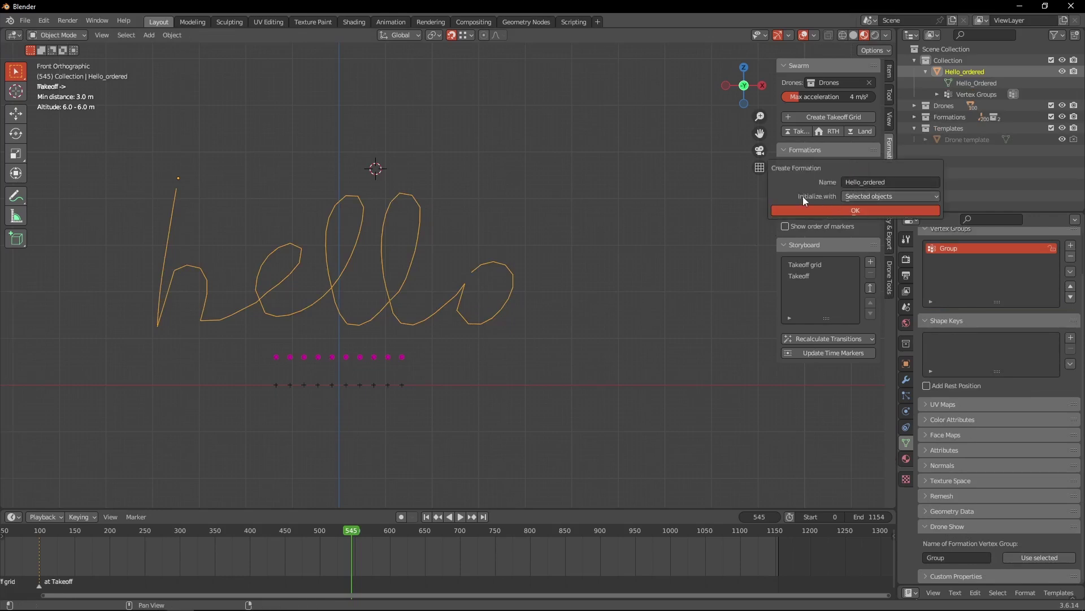
pyautogui.click(829, 210)
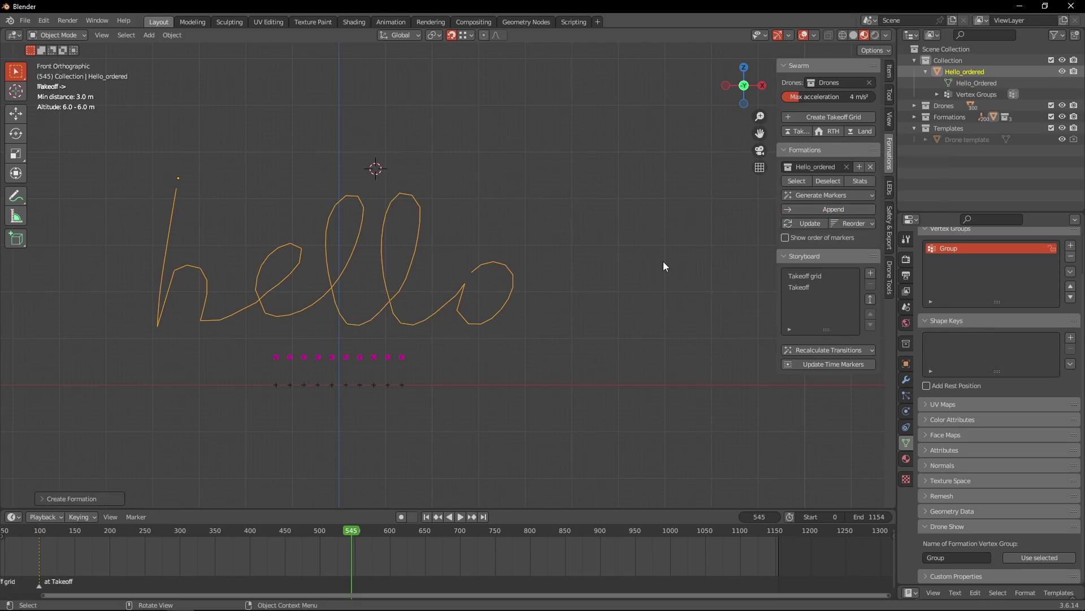
pyautogui.click(834, 209)
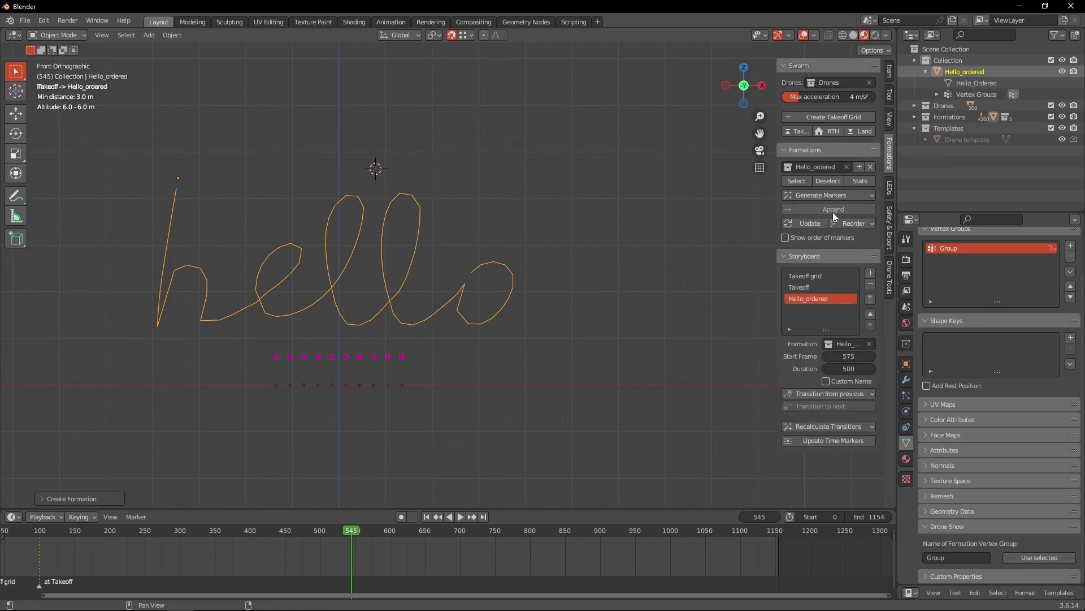
pyautogui.click(819, 394)
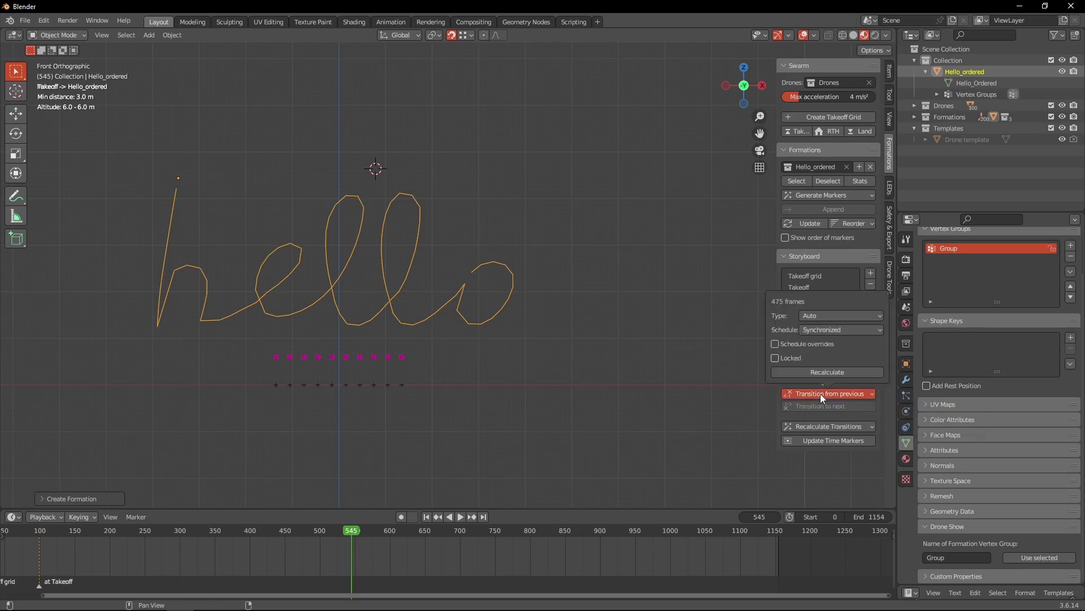
pyautogui.click(826, 372)
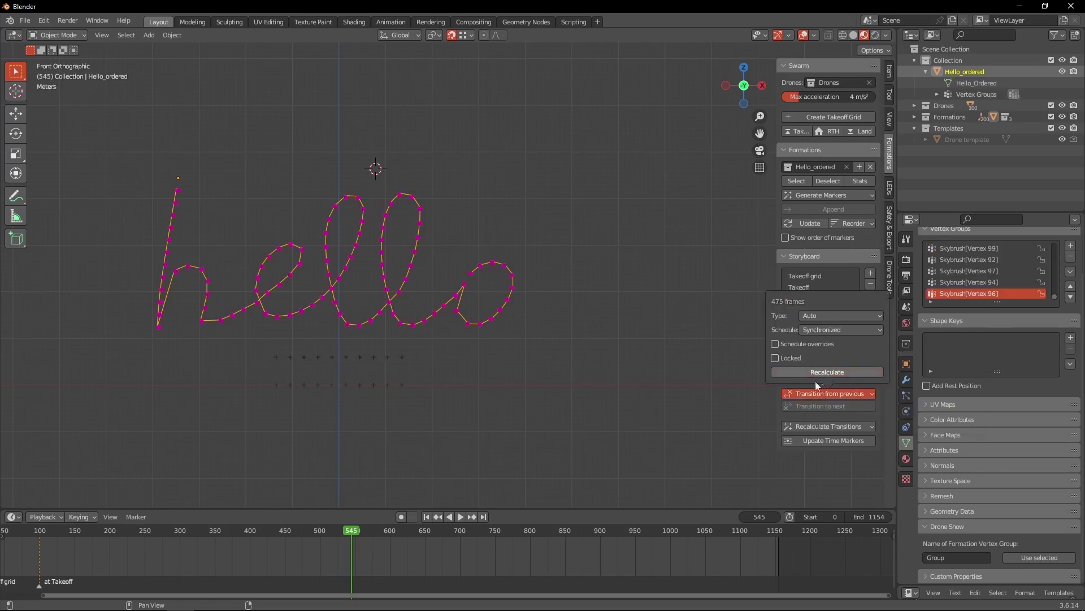
pyautogui.moveTo(363, 539); pyautogui.dragTo(357, 500)
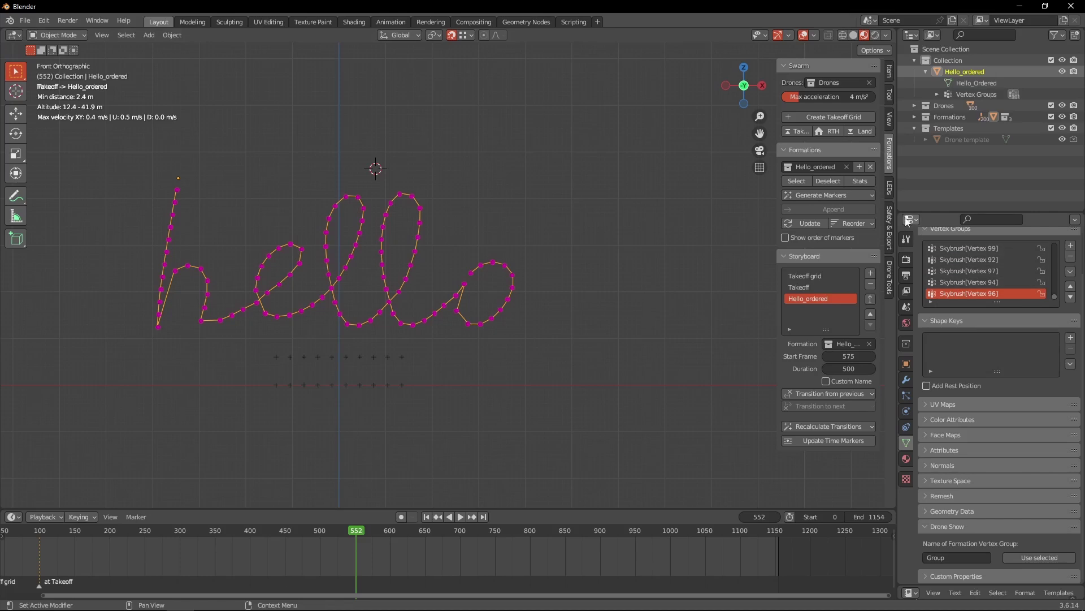
# Preview the LED colours, then add Hello_ordered start and end markers to the timeline
pyautogui.click(890, 188)
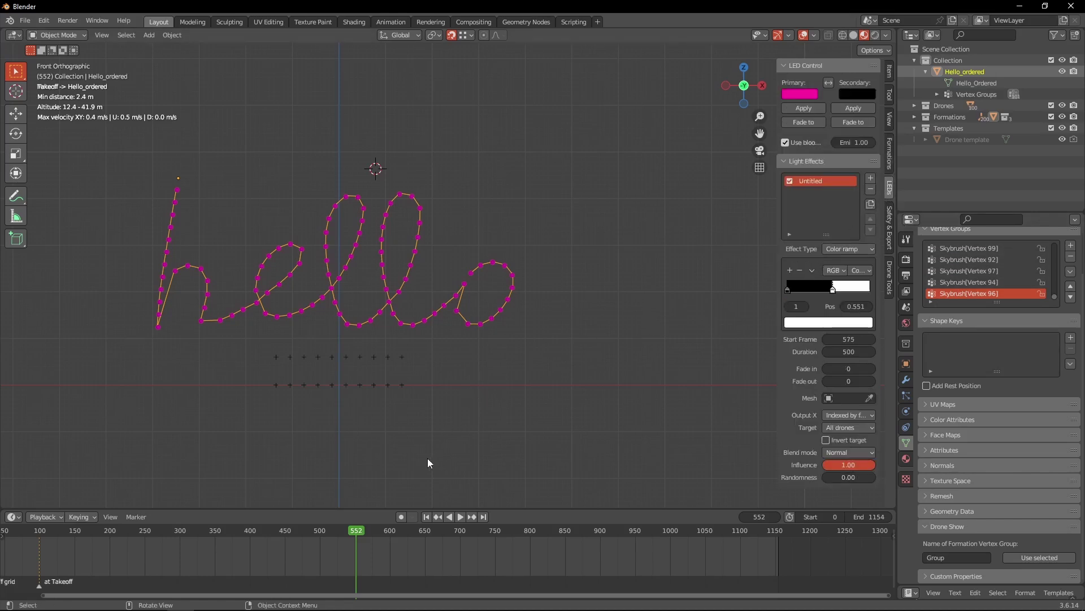
pyautogui.moveTo(355, 531); pyautogui.dragTo(381, 505)
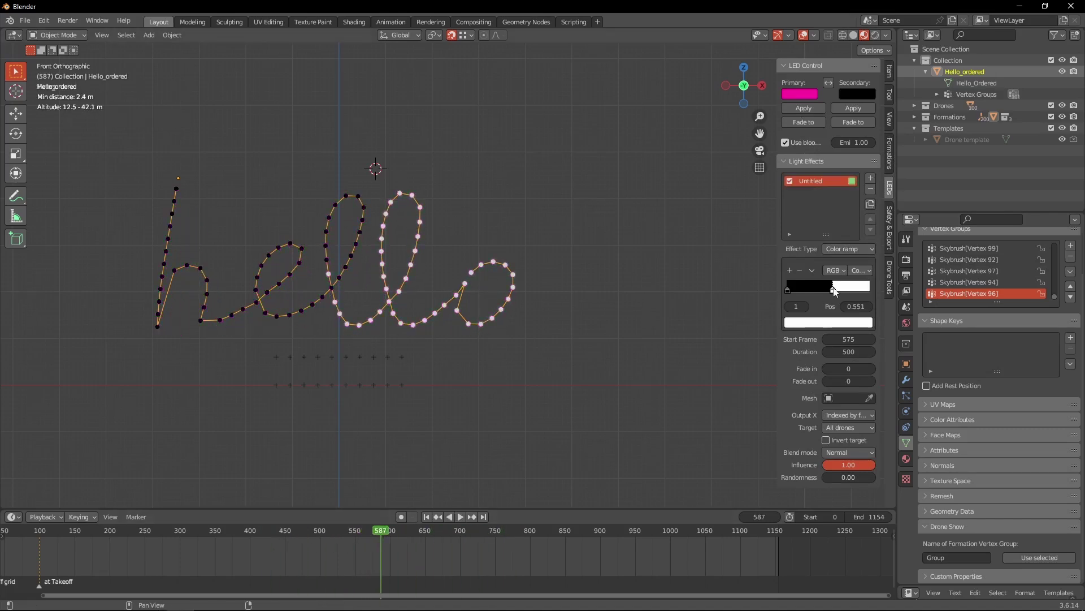
pyautogui.click(889, 153)
pyautogui.click(809, 440)
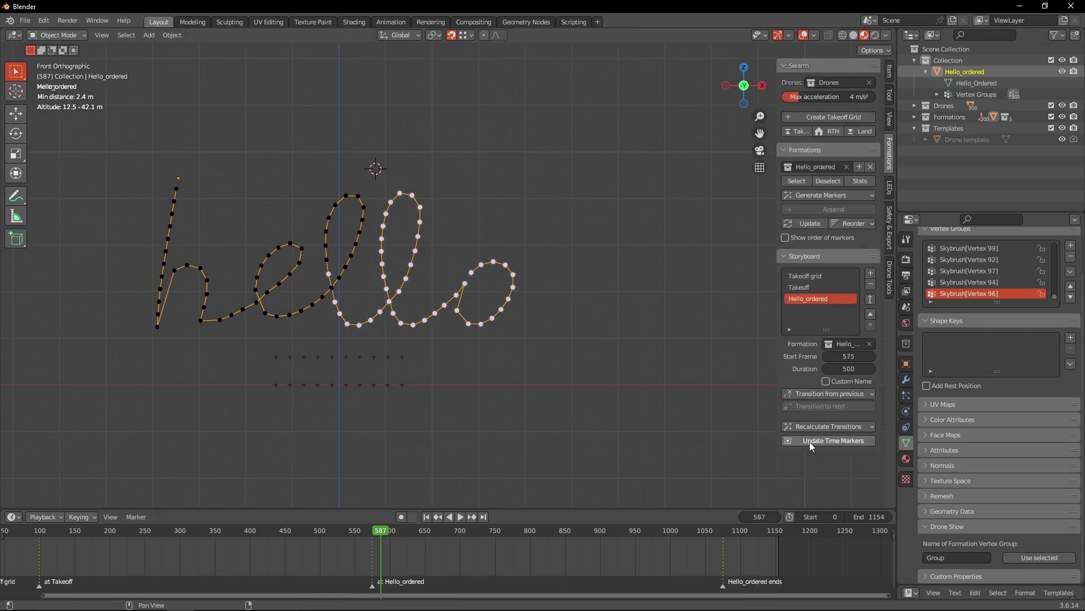
pyautogui.moveTo(381, 534); pyautogui.dragTo(374, 531)
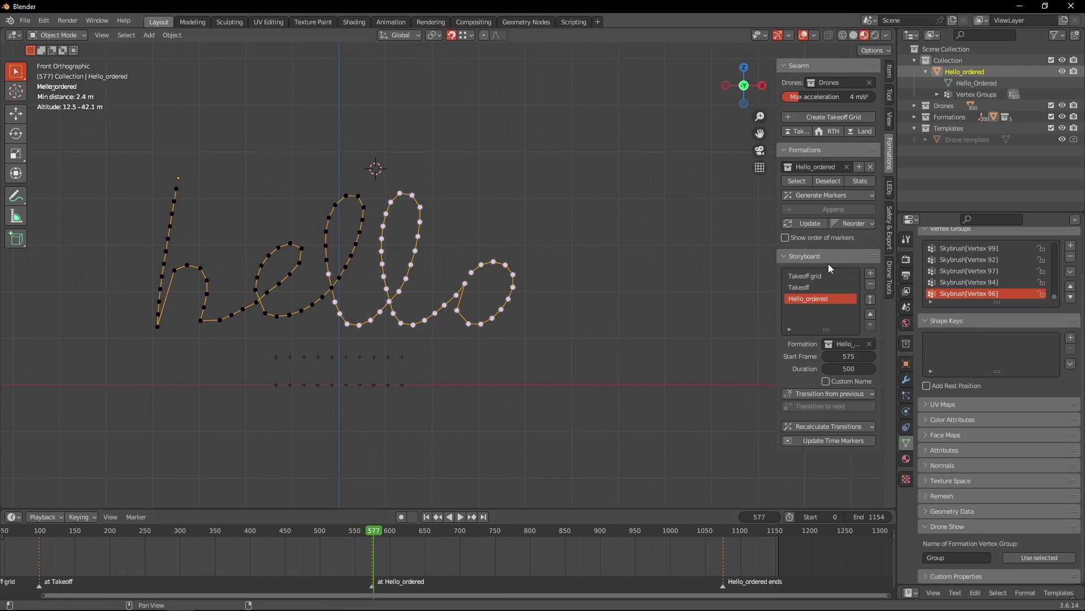
pyautogui.click(883, 190)
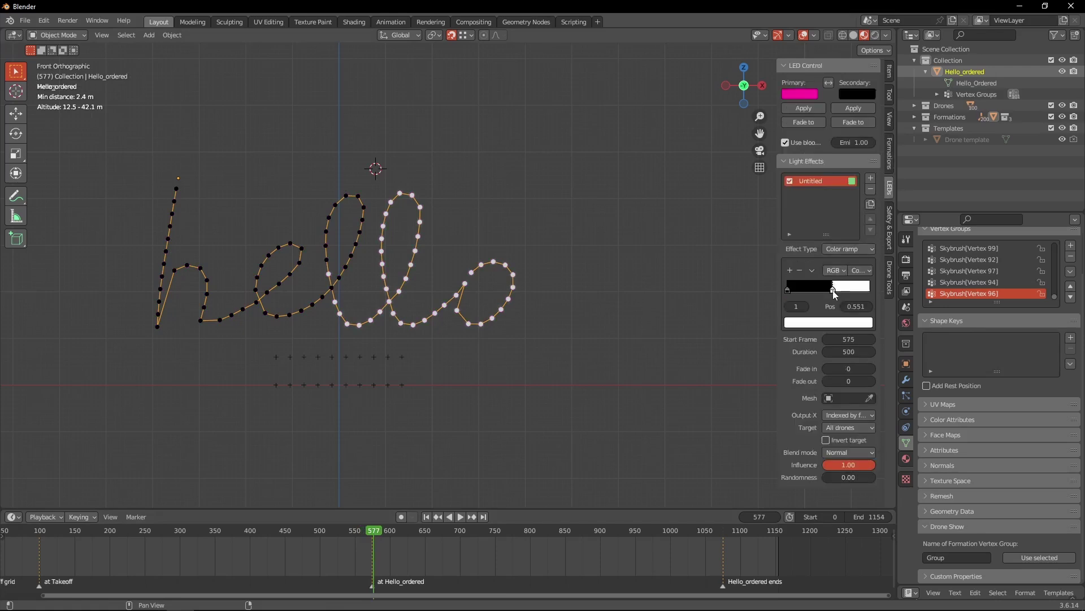
# Slide the colour-ramp stops around, ending with a stop at 0.437
pyautogui.moveTo(833, 290); pyautogui.dragTo(869, 291)
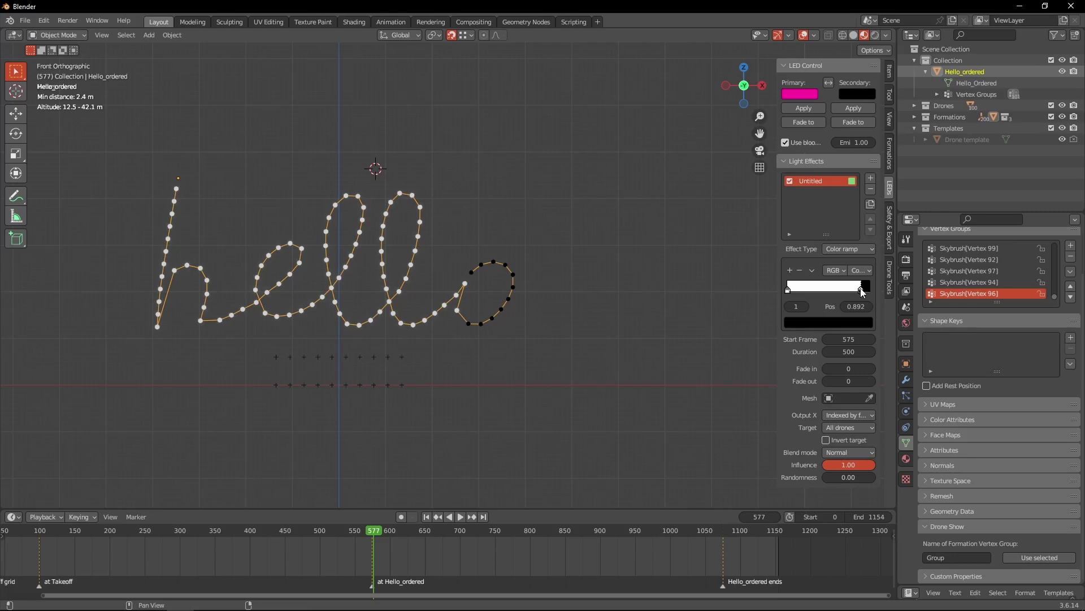
pyautogui.moveTo(861, 289); pyautogui.dragTo(919, 308)
pyautogui.moveTo(870, 290); pyautogui.dragTo(785, 290)
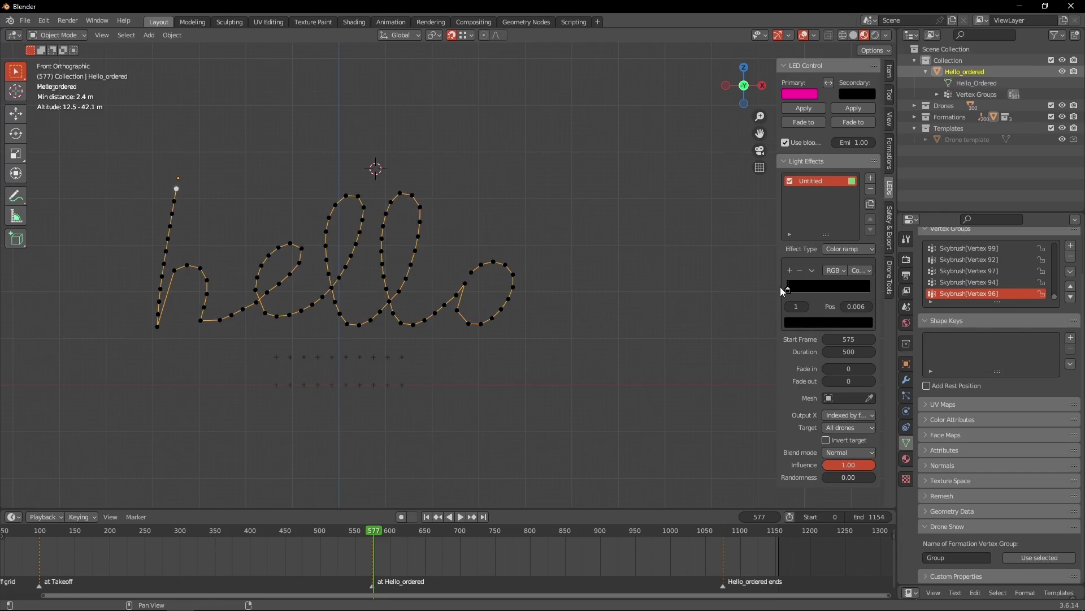
pyautogui.moveTo(780, 287); pyautogui.dragTo(863, 291)
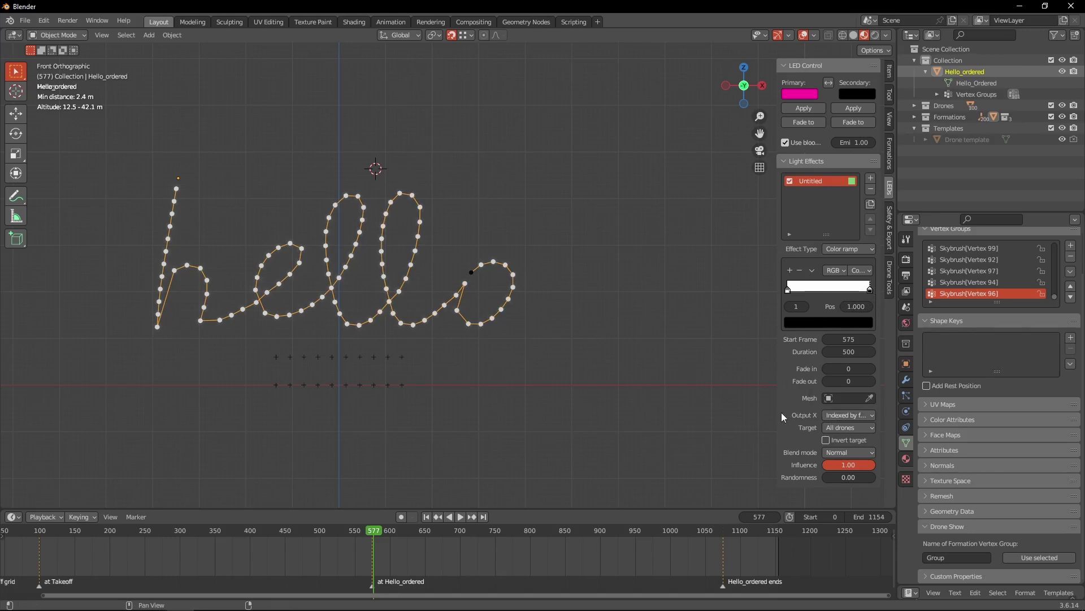
# Try Output X 'Indexed by drones', then return to 'Indexed by formation' with the stop at 1.000
pyautogui.moveTo(779, 412); pyautogui.dragTo(622, 413)
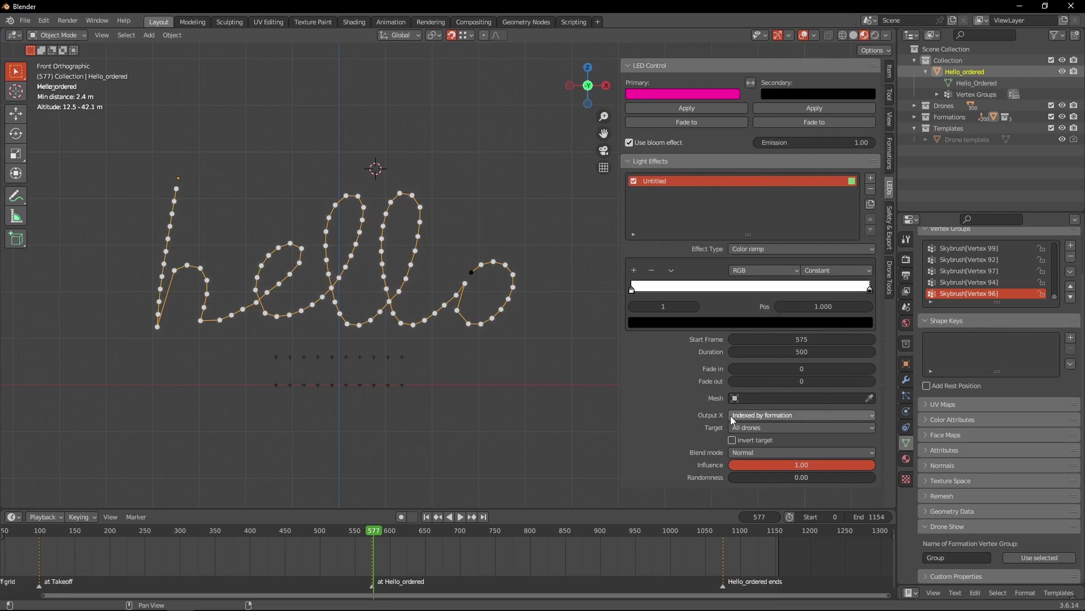
pyautogui.click(791, 413)
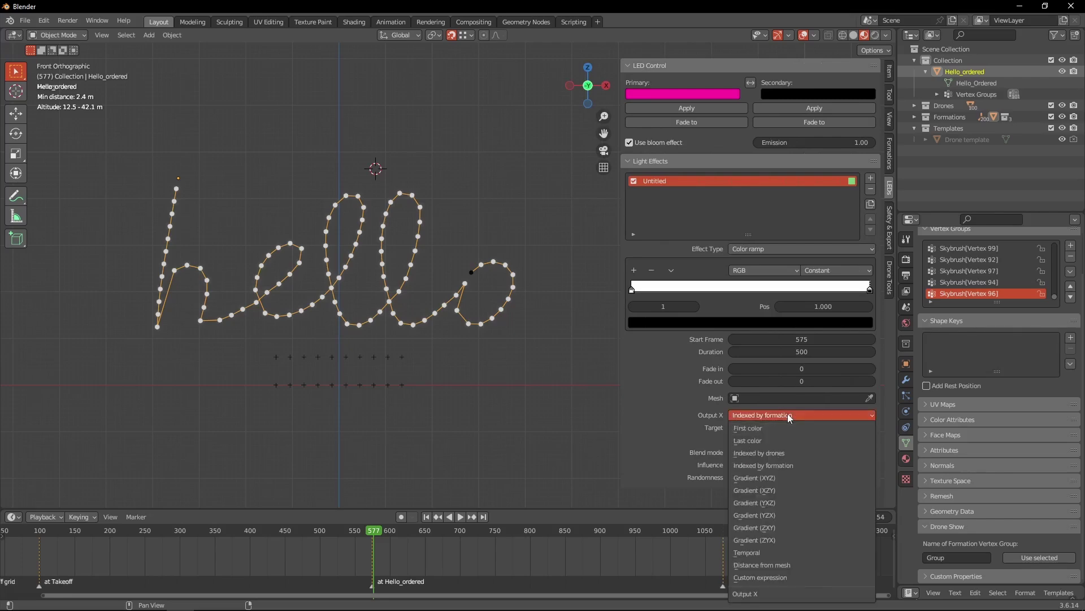
pyautogui.click(771, 453)
pyautogui.moveTo(869, 289); pyautogui.dragTo(844, 288)
pyautogui.moveTo(870, 288); pyautogui.dragTo(873, 288)
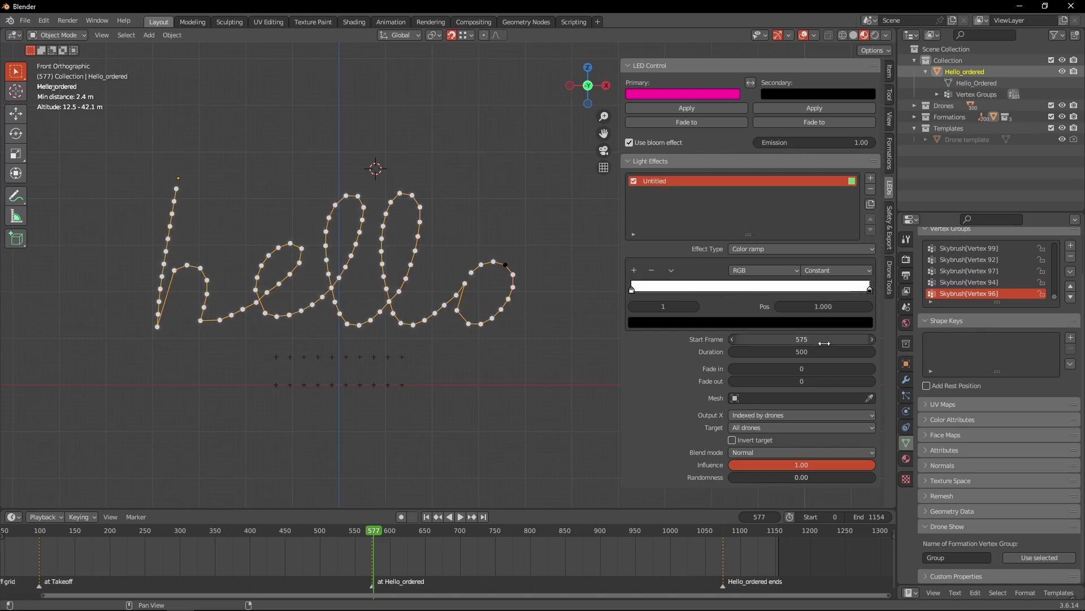
pyautogui.click(774, 416)
pyautogui.click(770, 459)
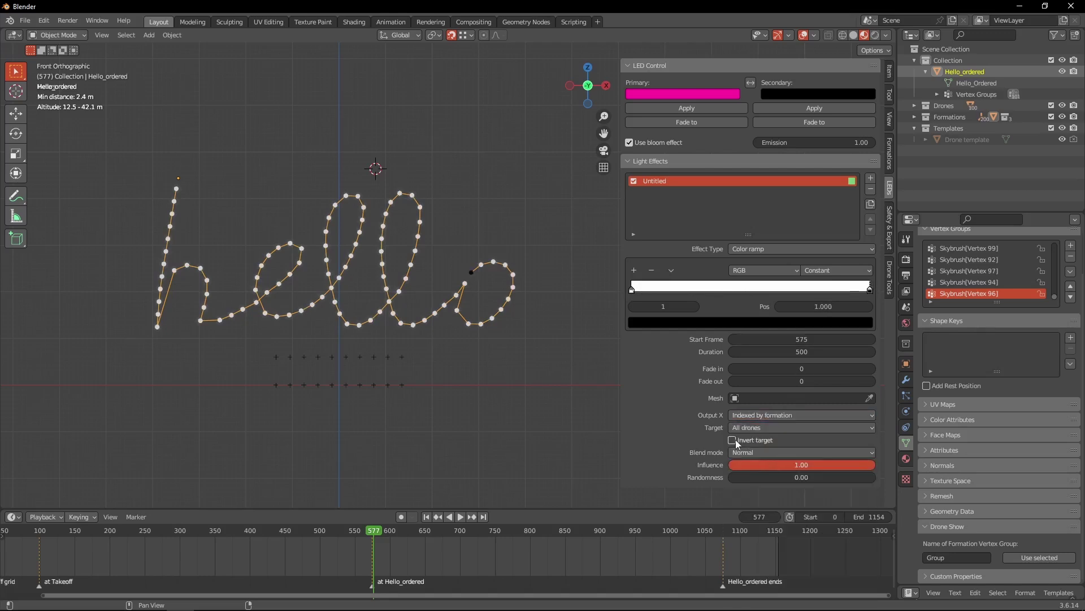
# Set Output X to Custom expression with the pasted script path and the animated_snake function
pyautogui.moveTo(621, 352); pyautogui.dragTo(744, 349)
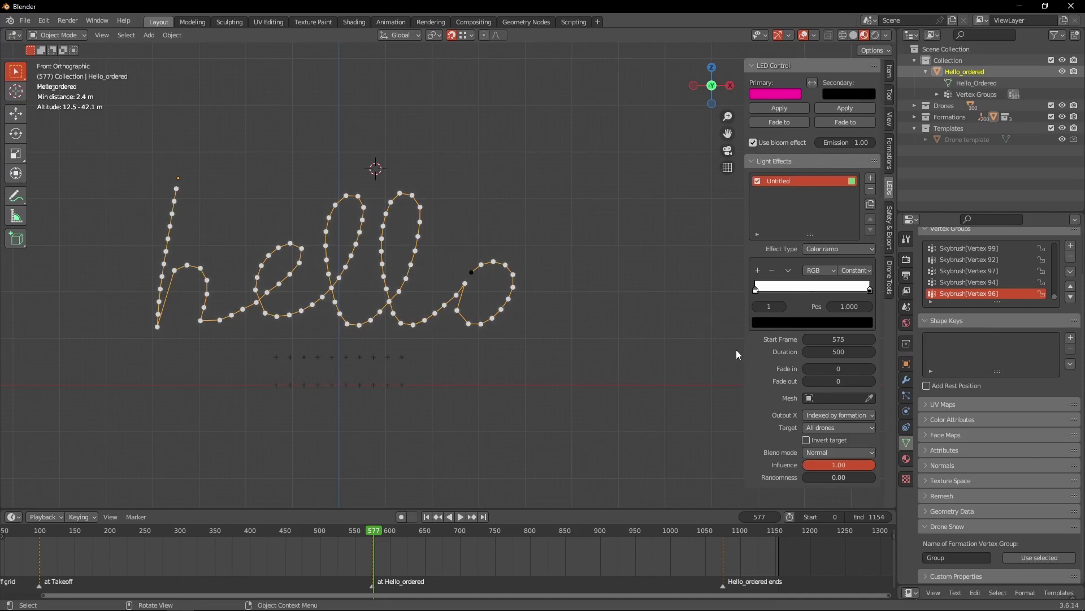
pyautogui.click(847, 414)
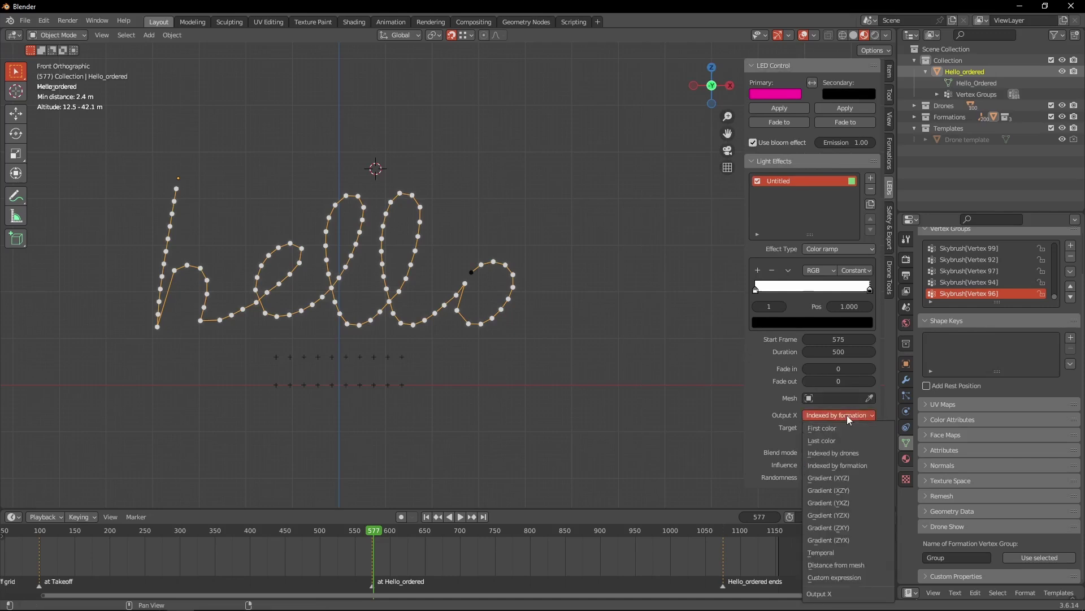
pyautogui.click(834, 577)
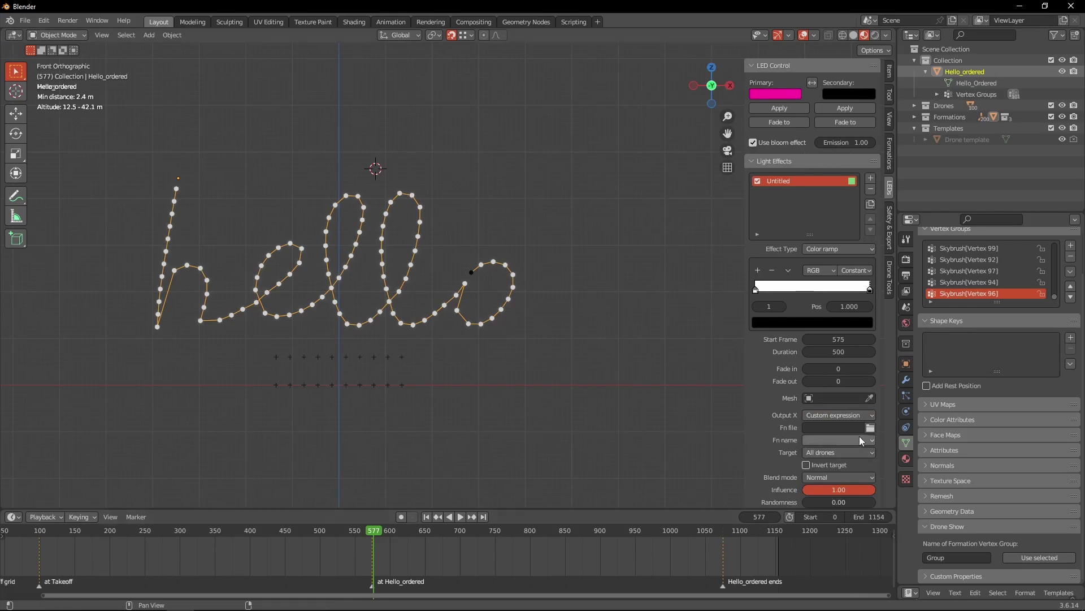
pyautogui.hotkey('ctrl', 'v')
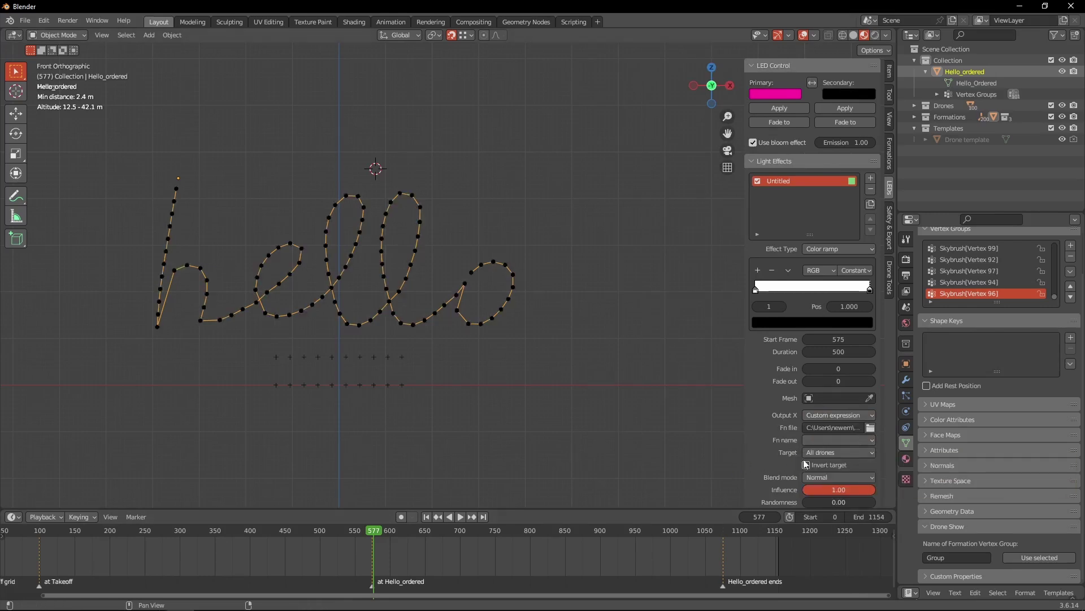
pyautogui.click(870, 438)
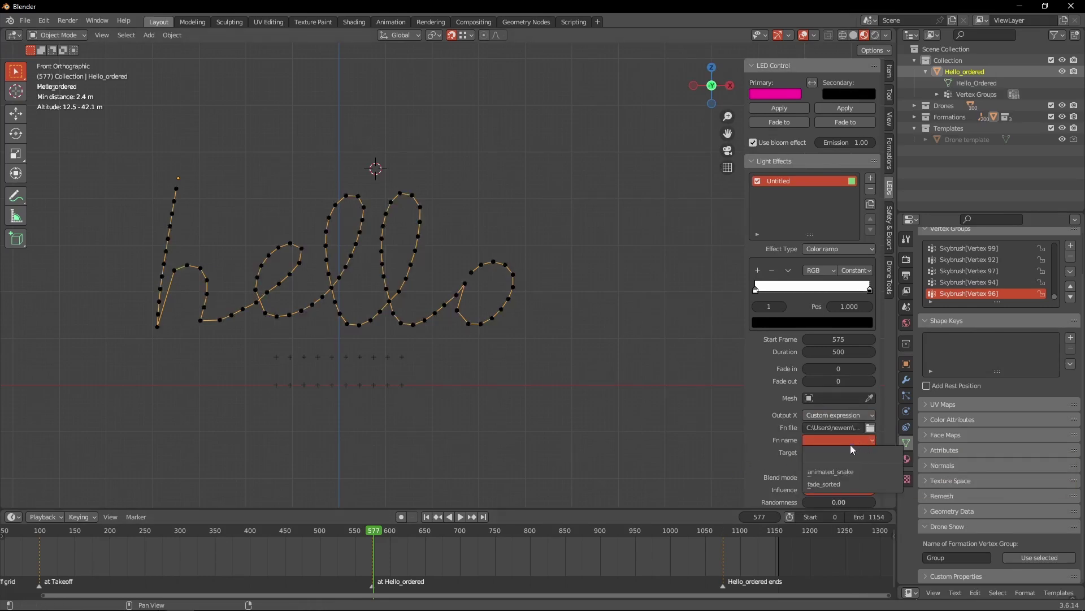
pyautogui.click(830, 473)
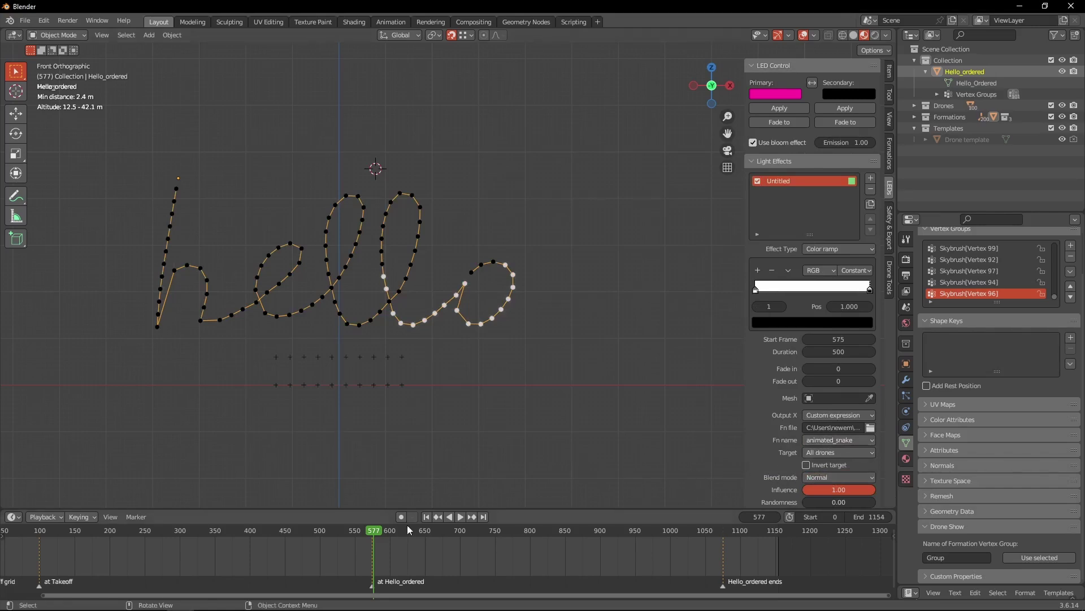
pyautogui.moveTo(371, 530); pyautogui.dragTo(509, 476)
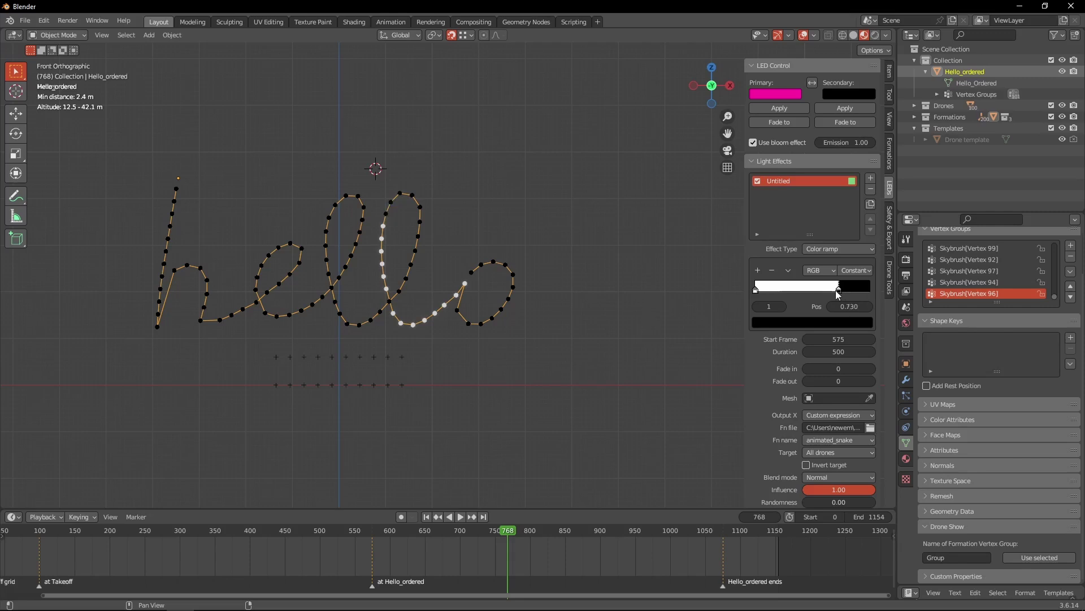
# Switch the ramp to smooth interpolation and make a stop magenta, widening the pink section
pyautogui.click(857, 270)
pyautogui.click(864, 306)
pyautogui.click(779, 322)
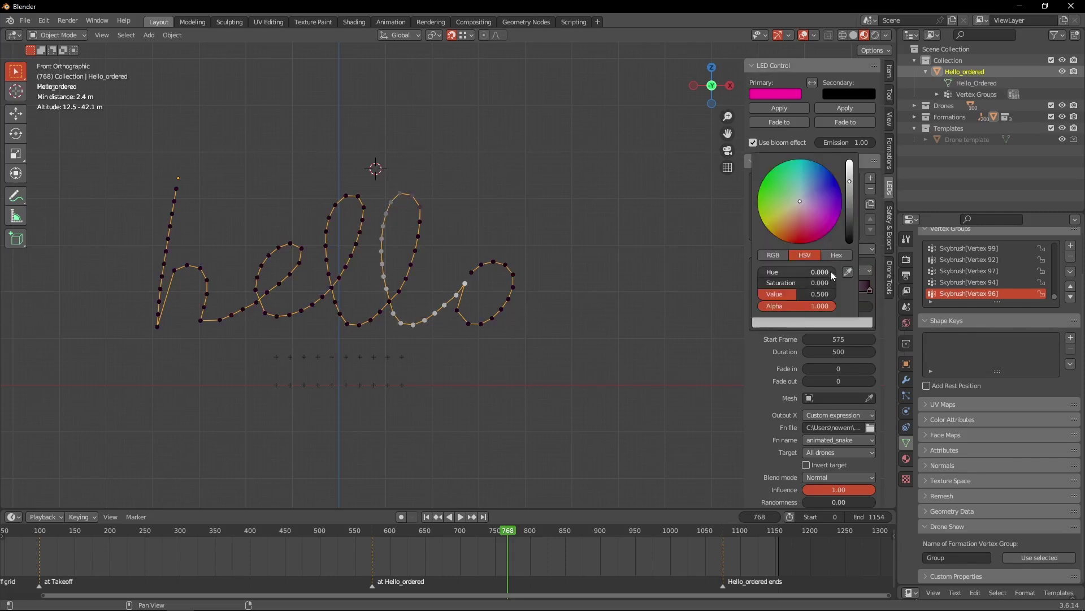
pyautogui.click(827, 233)
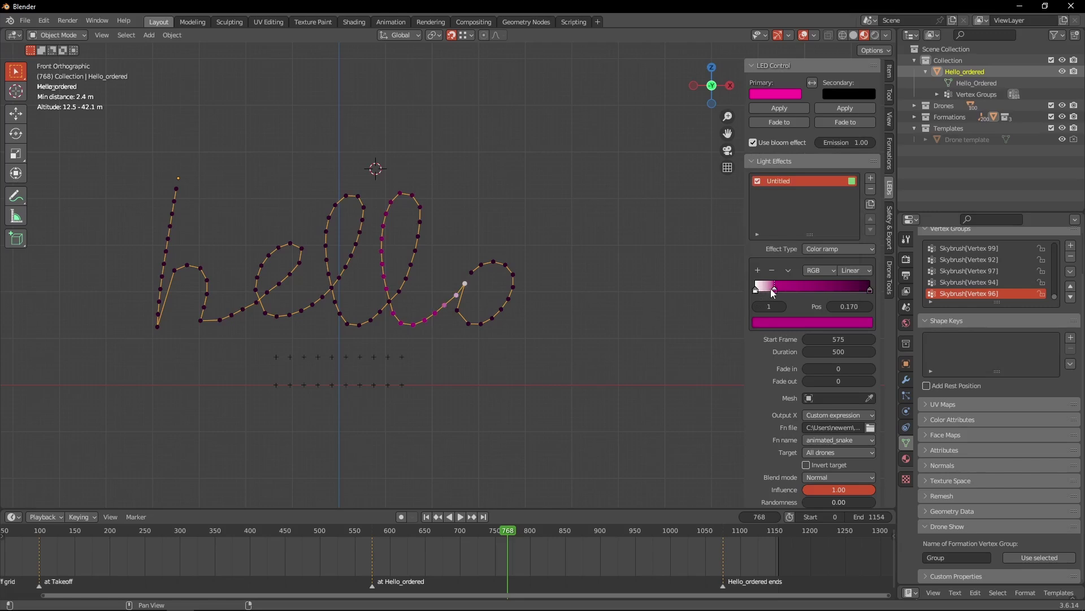
pyautogui.moveTo(777, 288); pyautogui.dragTo(797, 288)
# Add a new colour-ramp stop and make it bright yellow
pyautogui.click(758, 270)
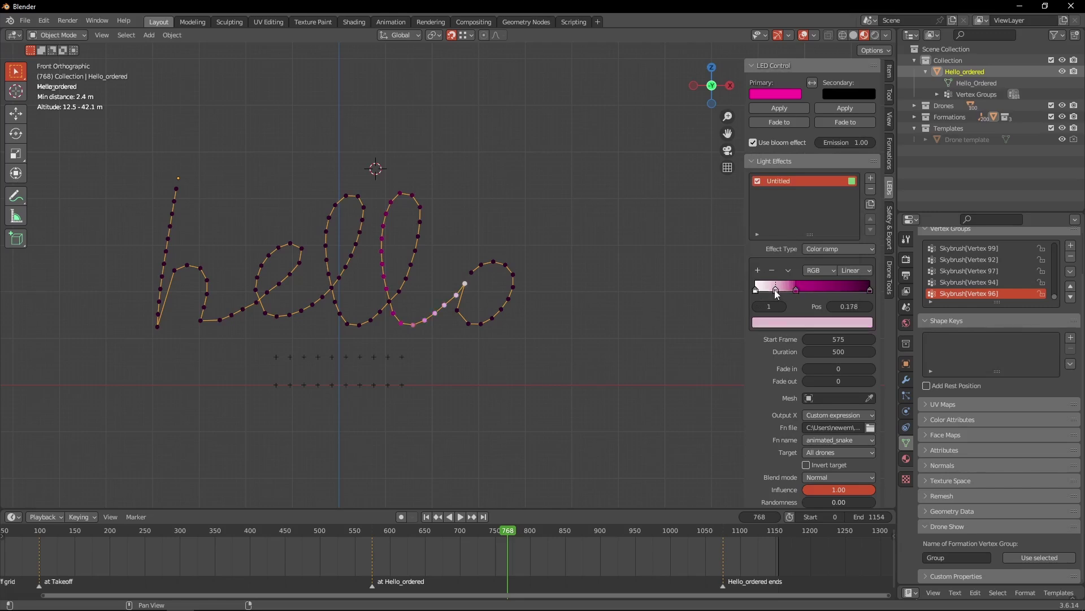
pyautogui.click(762, 290)
pyautogui.click(813, 323)
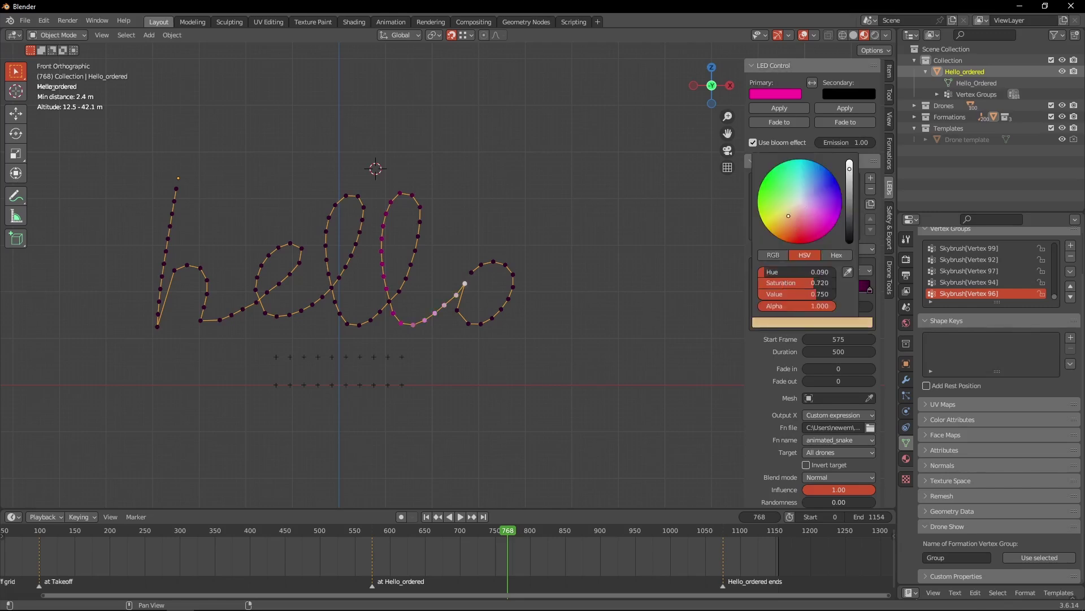
pyautogui.moveTo(808, 282); pyautogui.dragTo(775, 291)
pyautogui.click(832, 289)
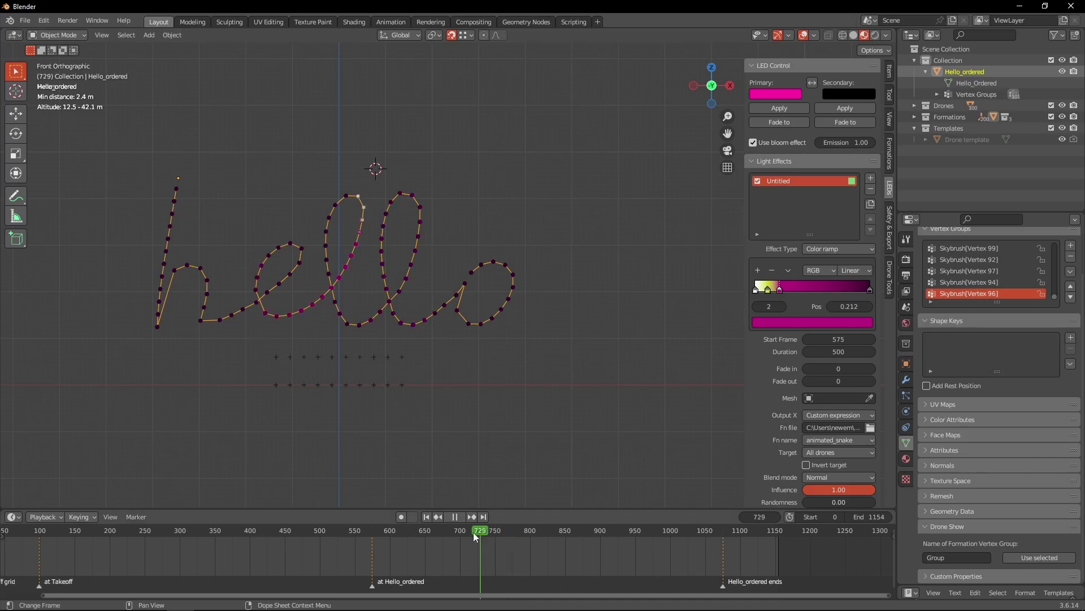
# Make the last ramp stop pure black and show the World settings
pyautogui.moveTo(474, 533); pyautogui.dragTo(409, 530)
pyautogui.click(870, 290)
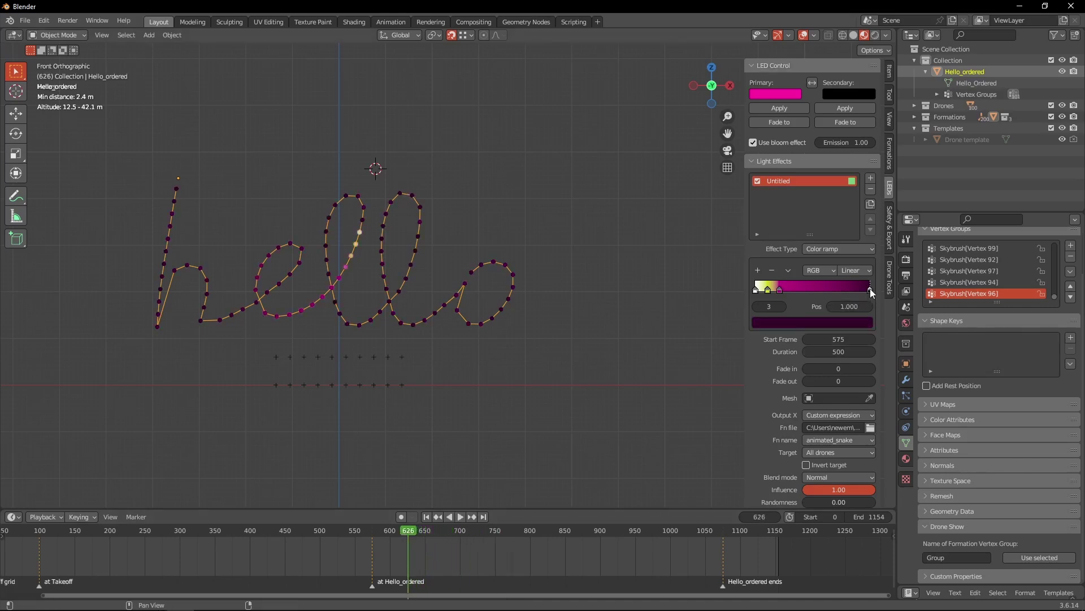
pyautogui.click(860, 321)
pyautogui.moveTo(854, 229); pyautogui.dragTo(850, 243)
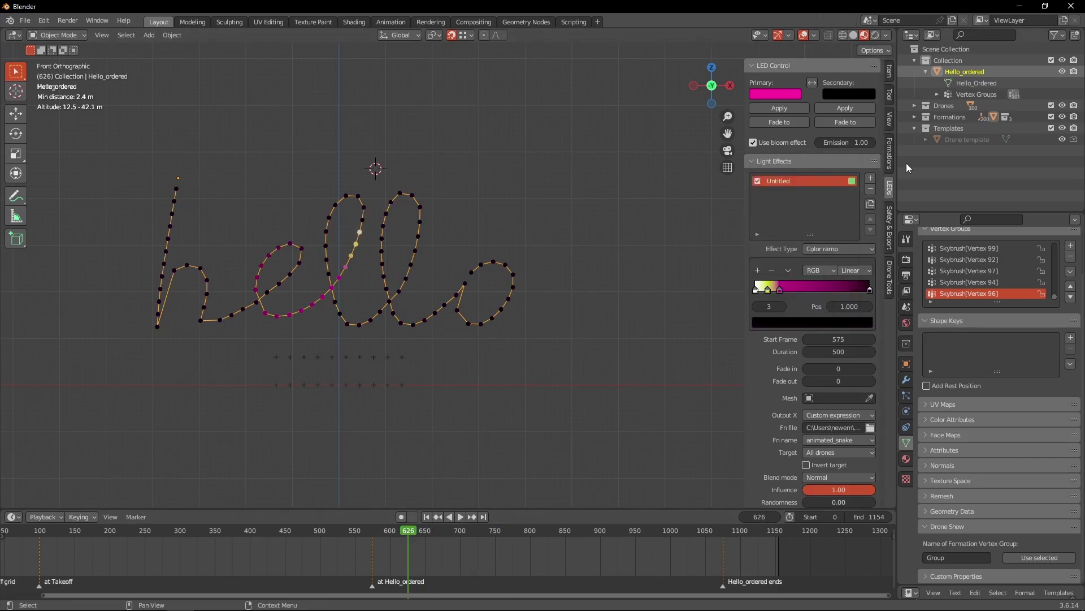
pyautogui.click(907, 323)
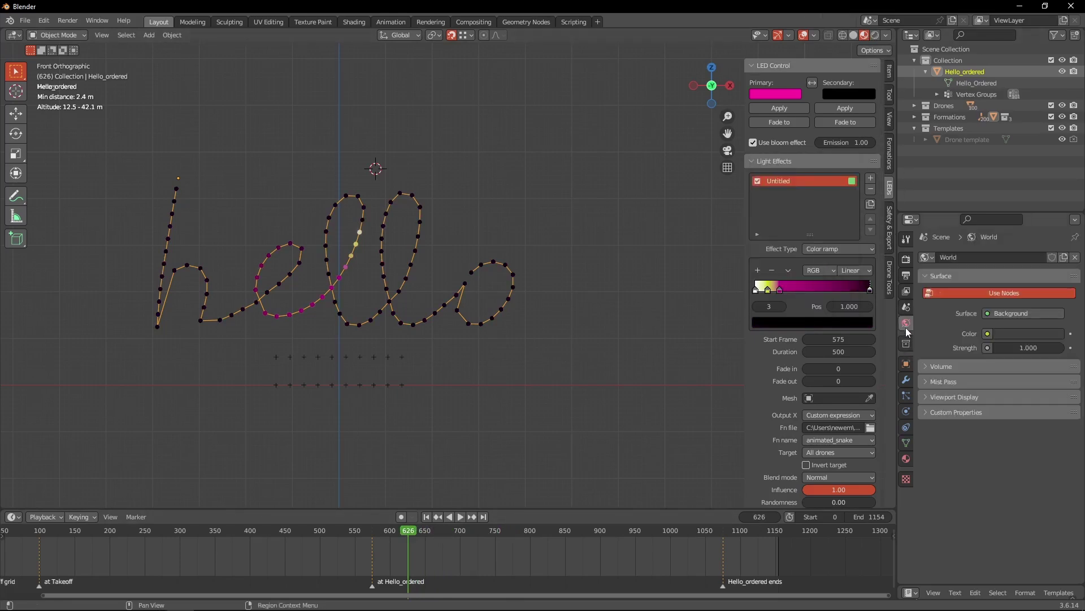
# Keep the world background black and display the scene world in the viewport
pyautogui.click(999, 333)
pyautogui.moveTo(1055, 233); pyautogui.dragTo(1055, 172)
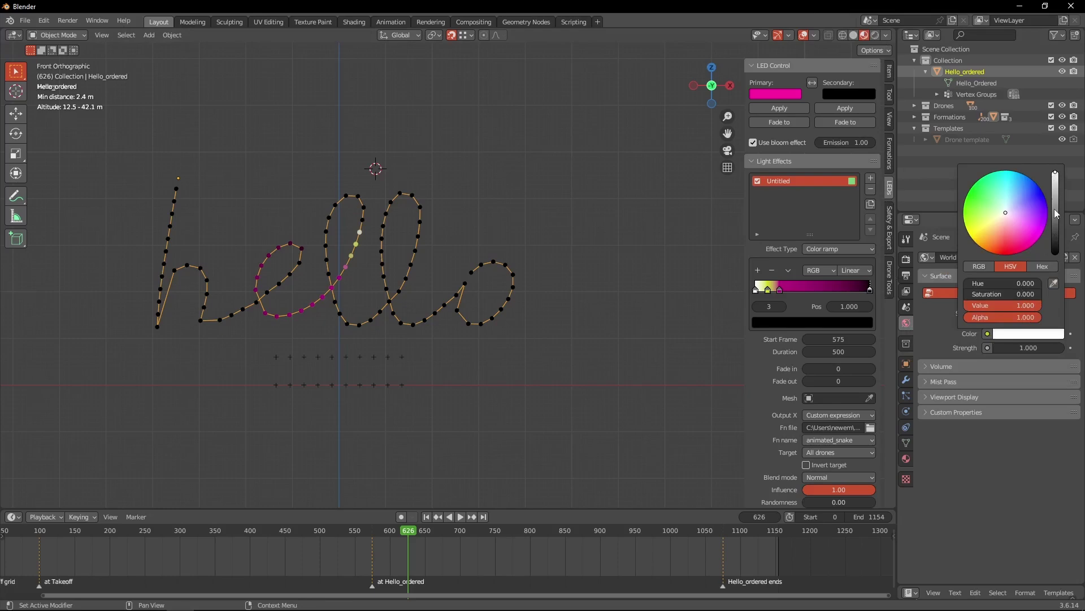
pyautogui.moveTo(1055, 213); pyautogui.dragTo(1055, 252)
pyautogui.click(886, 35)
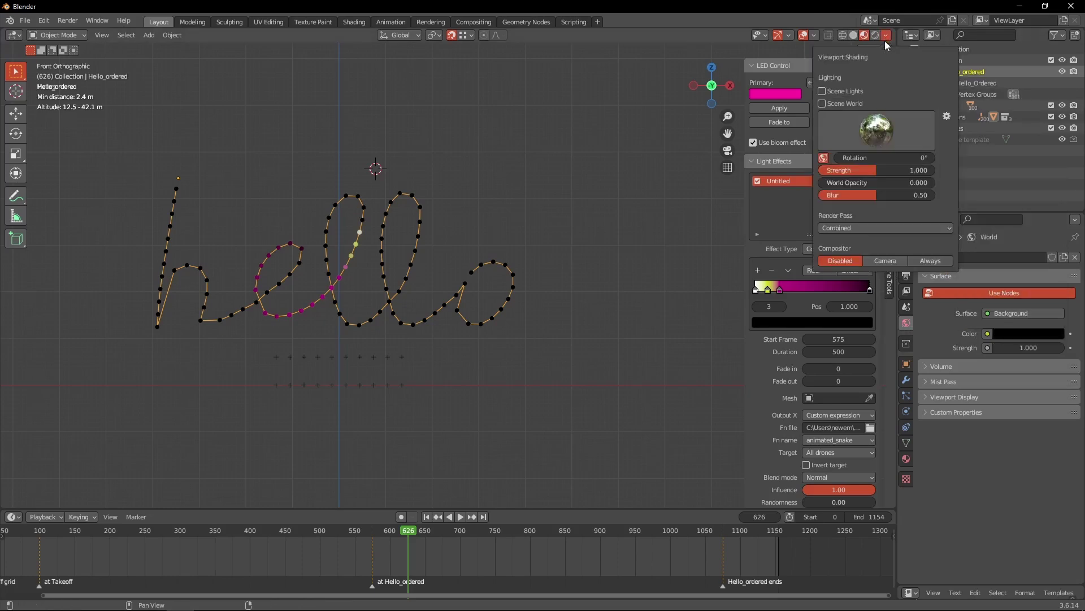
pyautogui.click(846, 101)
# Hide the overlays and play the snake animation back to the 'hello' formation
pyautogui.click(804, 35)
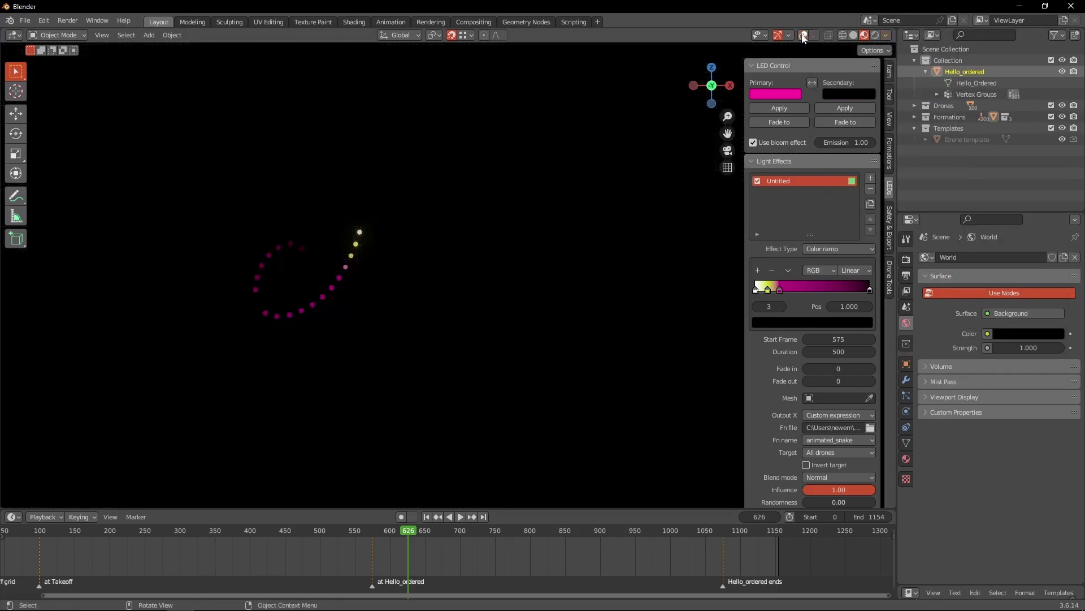
pyautogui.click(460, 517)
pyautogui.moveTo(384, 531); pyautogui.dragTo(365, 531)
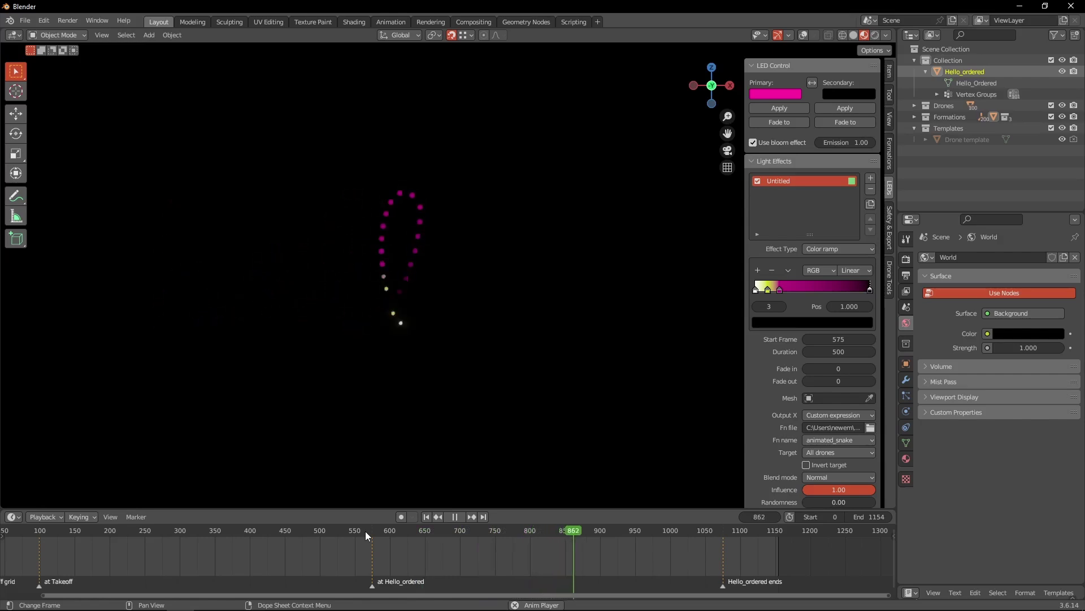
# Switch the light effect function to fade_sorted and preview the fade from frame 581
pyautogui.press('space')
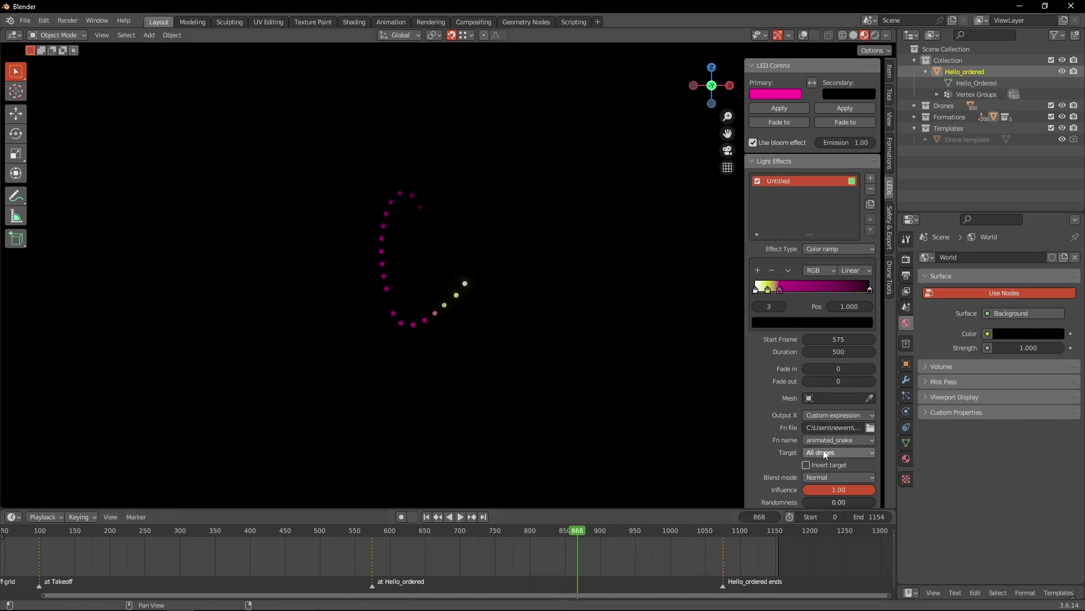
pyautogui.scroll(-1, 831, 446)
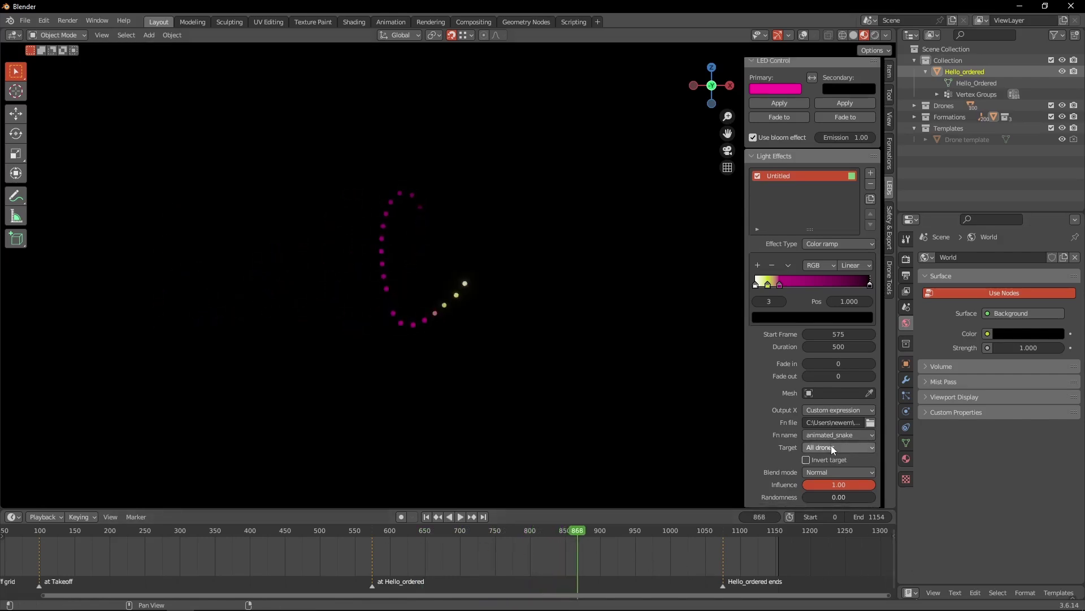
pyautogui.click(871, 436)
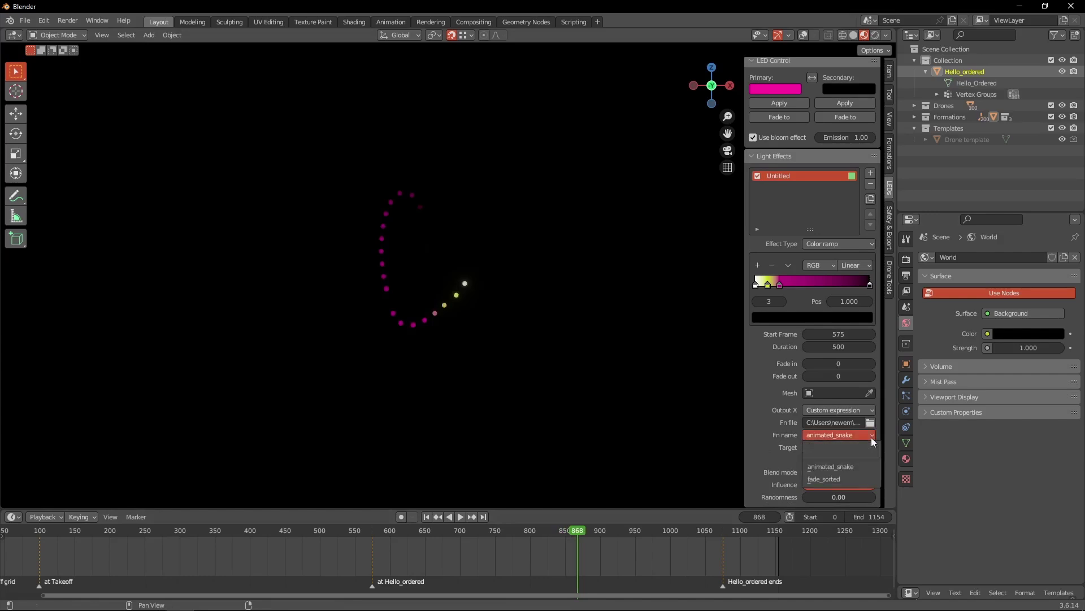
pyautogui.click(842, 479)
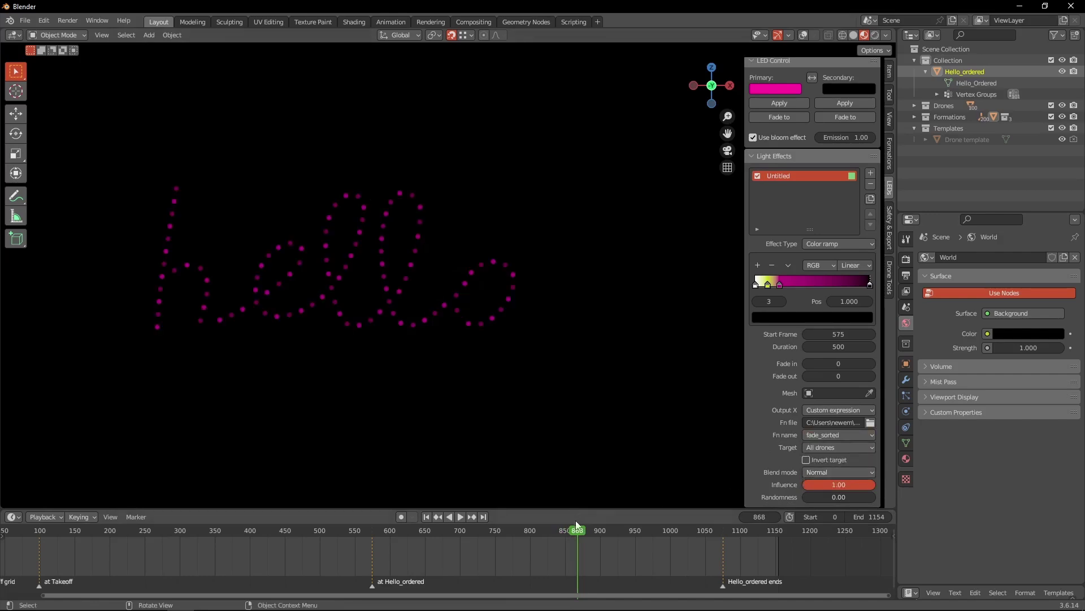
pyautogui.click(511, 532)
pyautogui.press('space')
pyautogui.moveTo(498, 536); pyautogui.dragTo(432, 531)
pyautogui.press('space')
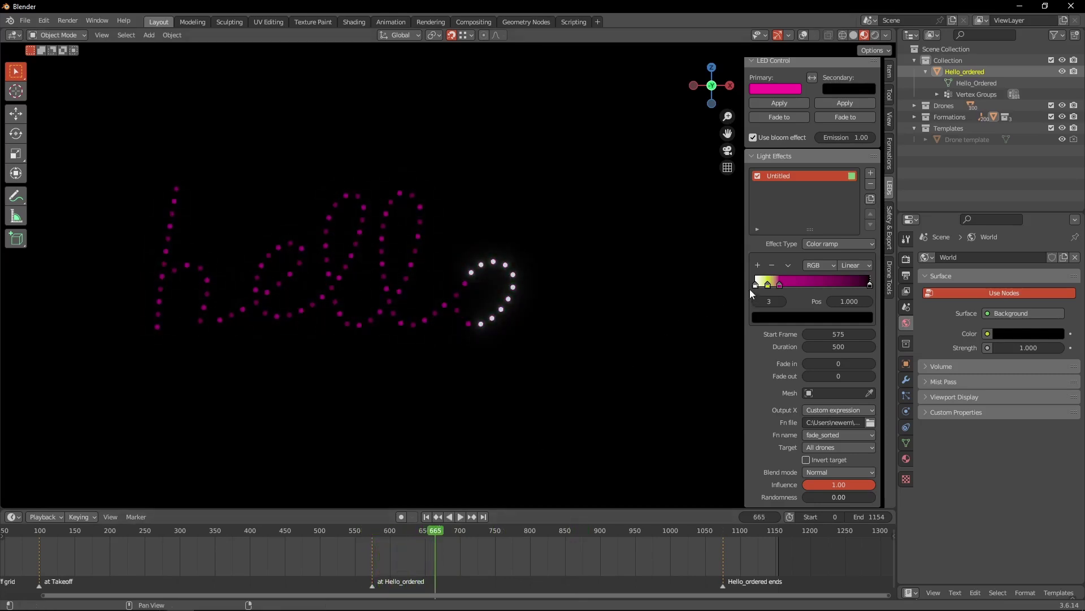
# Remove the black ramp stop, flip the colour ramp, and move the magenta stop to 0.163
pyautogui.click(788, 265)
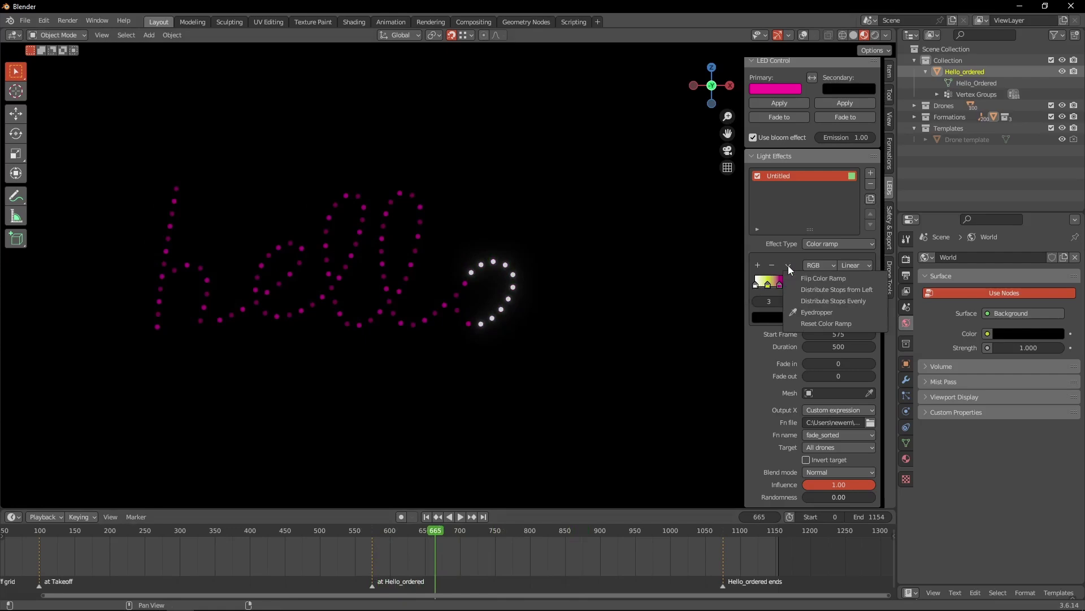
pyautogui.click(790, 266)
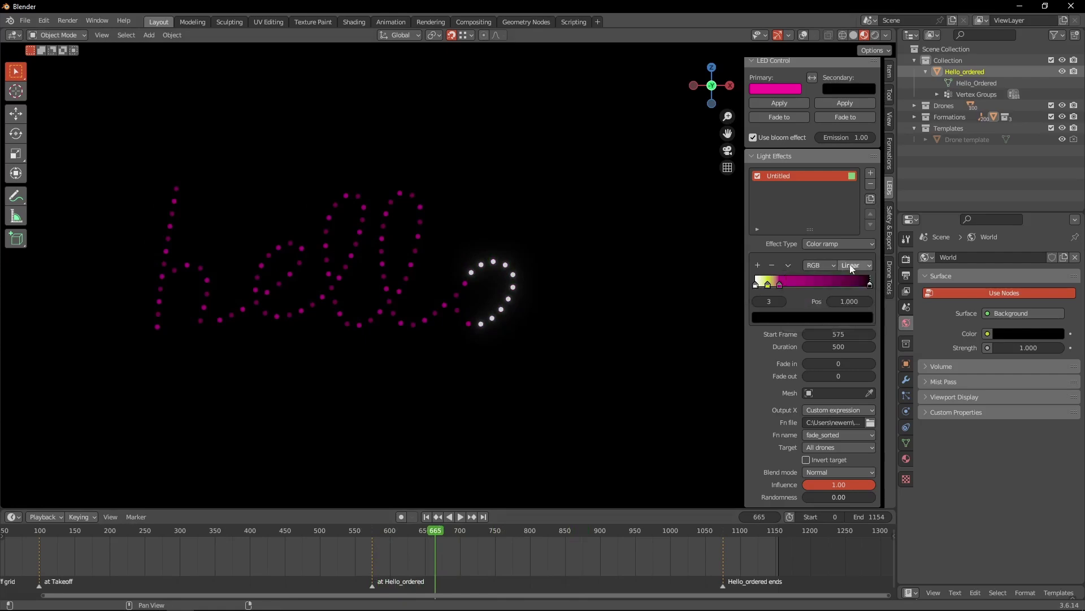
pyautogui.click(772, 265)
pyautogui.click(788, 265)
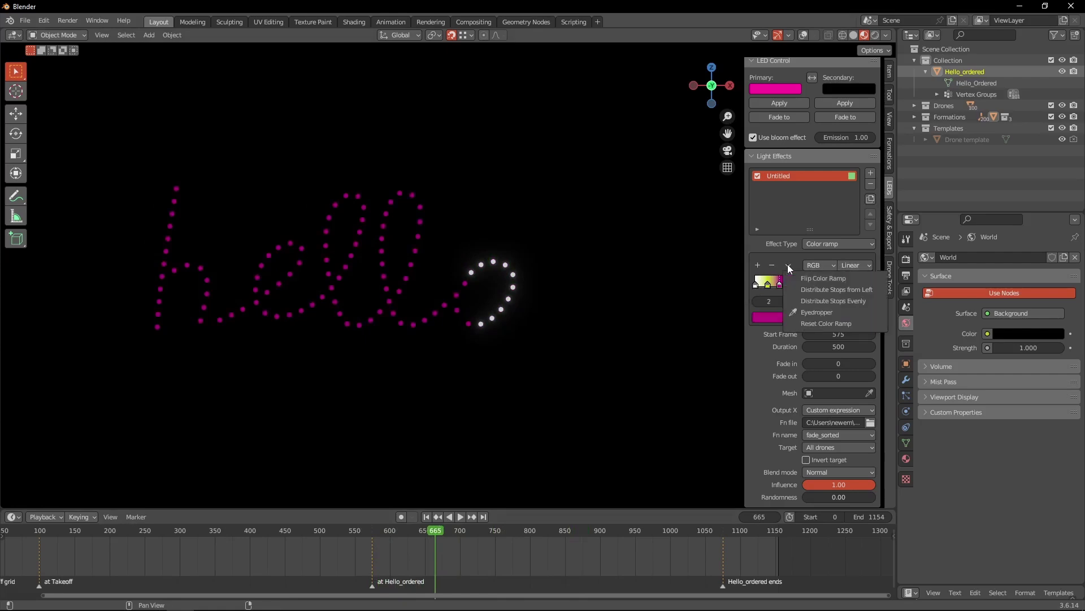
pyautogui.click(795, 278)
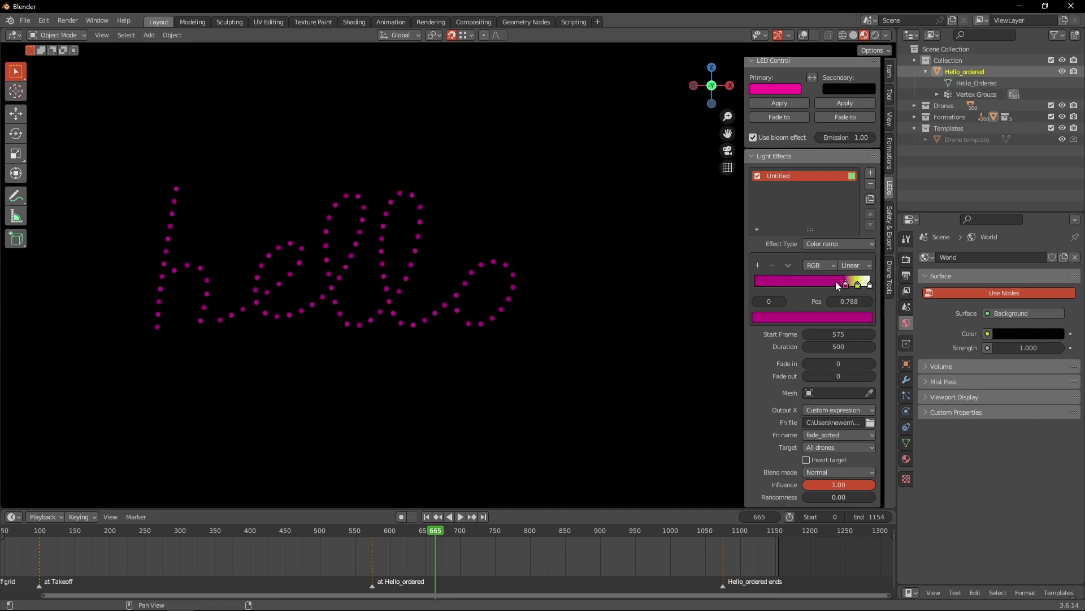
pyautogui.moveTo(756, 284)
pyautogui.mouseDown()
pyautogui.moveTo(782, 284)
pyautogui.moveTo(763, 287)
pyautogui.mouseUp()
# Add a darker colour stop to the ramp and scrub frames 610–639 to preview
pyautogui.click(758, 267)
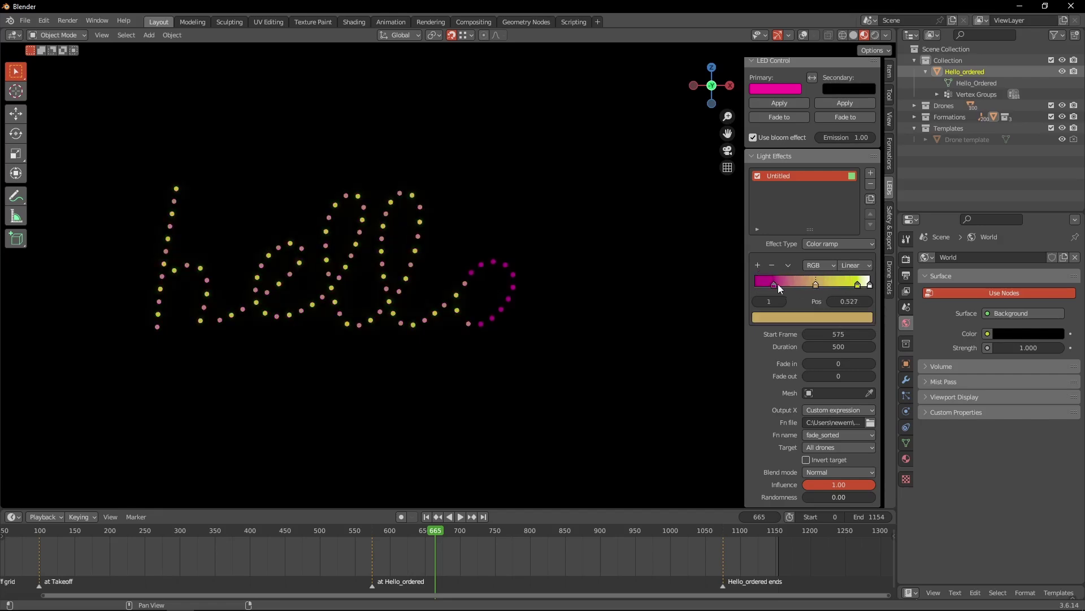
pyautogui.click(765, 317)
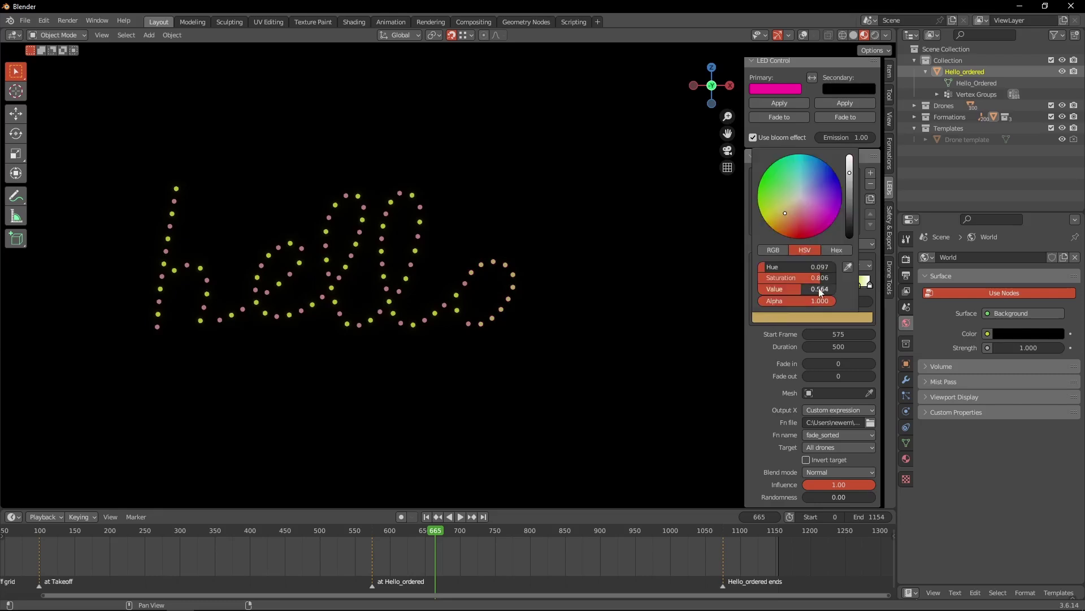
pyautogui.moveTo(854, 213); pyautogui.dragTo(854, 255)
pyautogui.click(411, 523)
pyautogui.moveTo(411, 523); pyautogui.dragTo(444, 529)
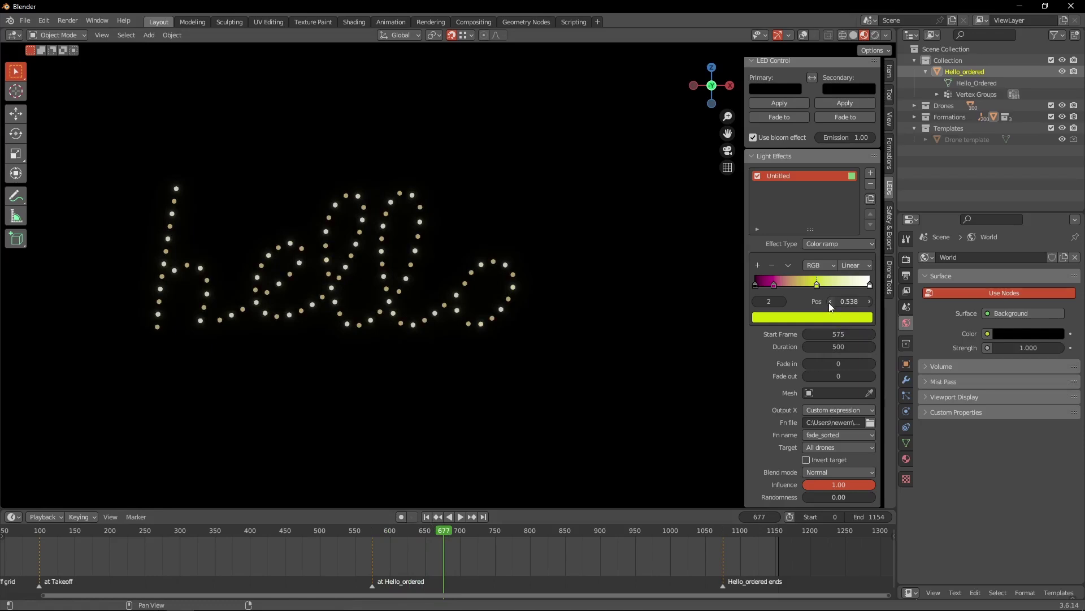
# Set the effect back to animated_snake, flip the colour ramp, and enlarge the snake.py editor
pyautogui.click(862, 435)
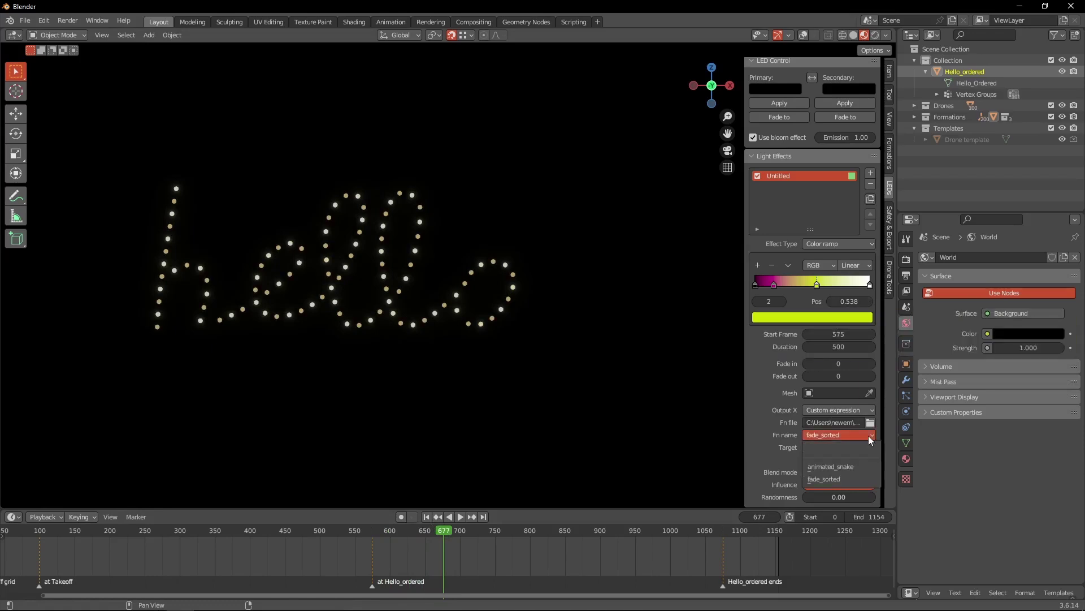
pyautogui.click(849, 469)
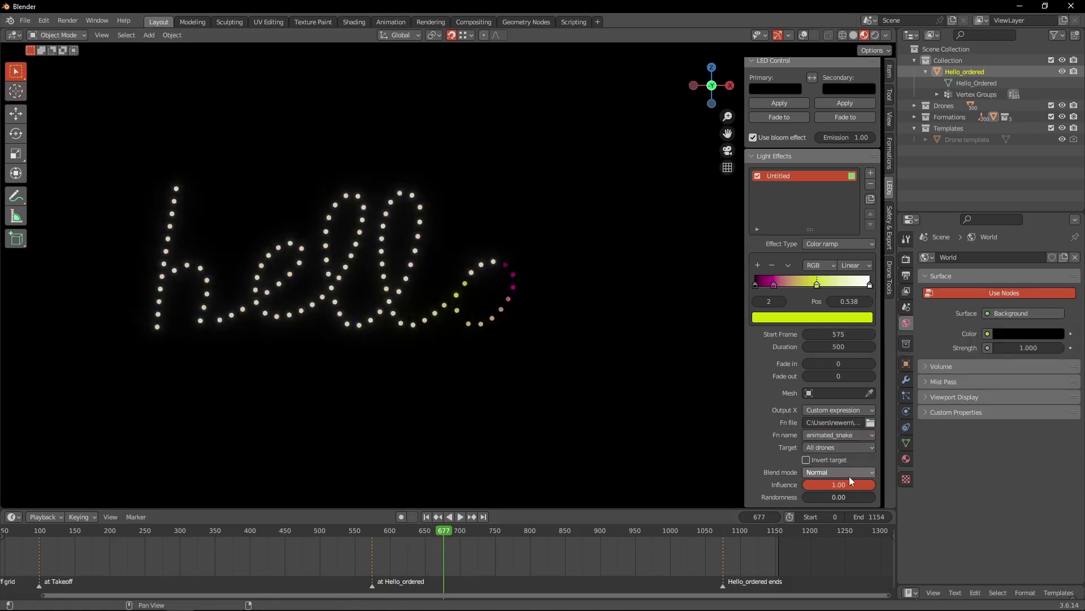
pyautogui.click(791, 267)
pyautogui.click(806, 277)
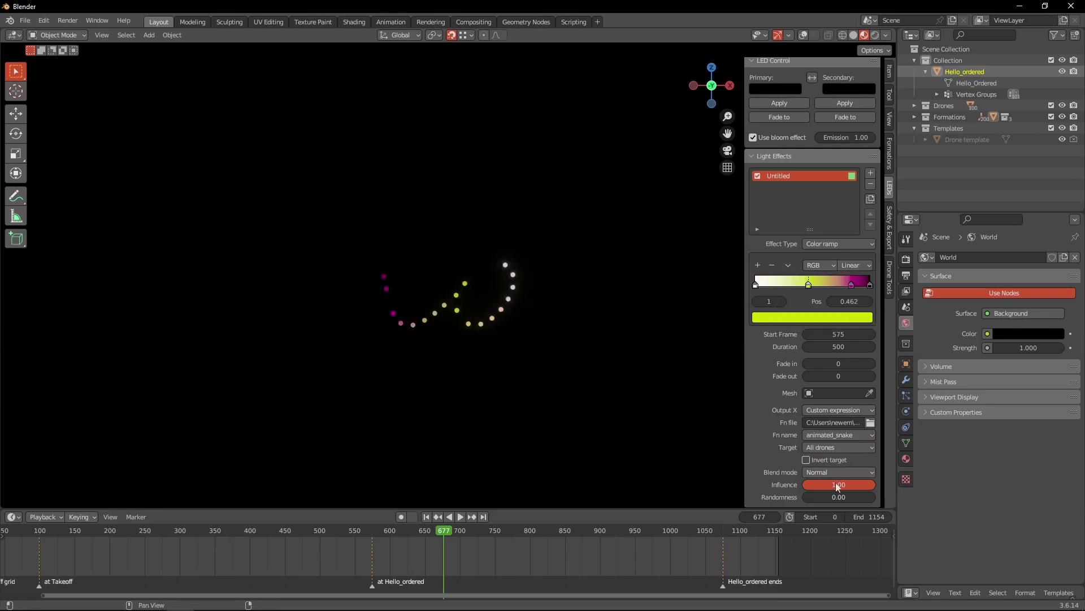
pyautogui.moveTo(958, 584); pyautogui.dragTo(954, 536)
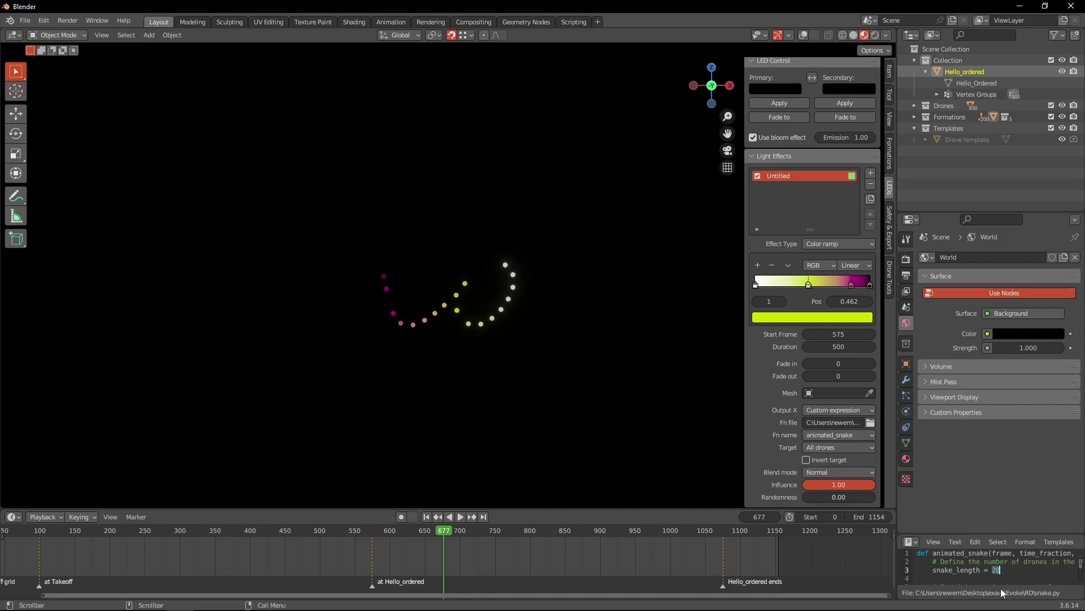
# Set snake_length to 50 in snake.py, save the script, and play the animation
pyautogui.write('50')
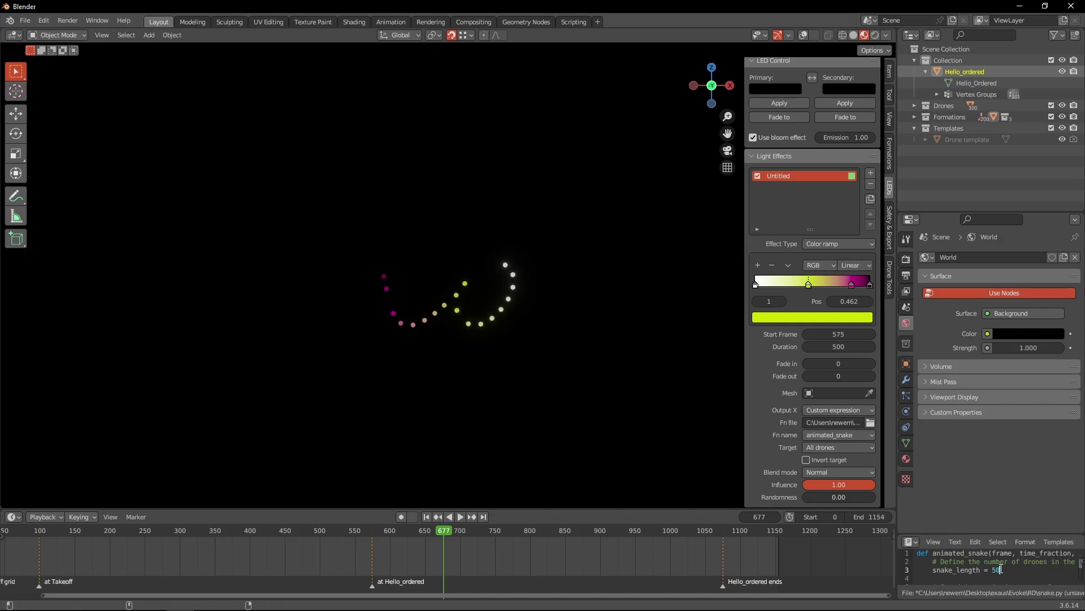
pyautogui.hotkey('alt', 's')
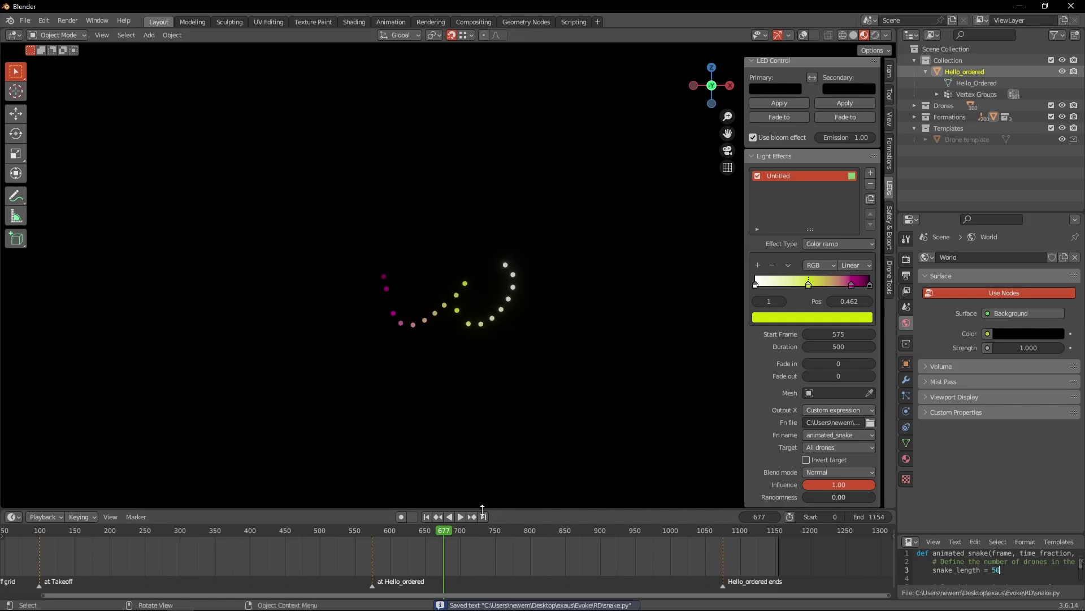
pyautogui.press('space')
pyautogui.moveTo(450, 532); pyautogui.dragTo(376, 532)
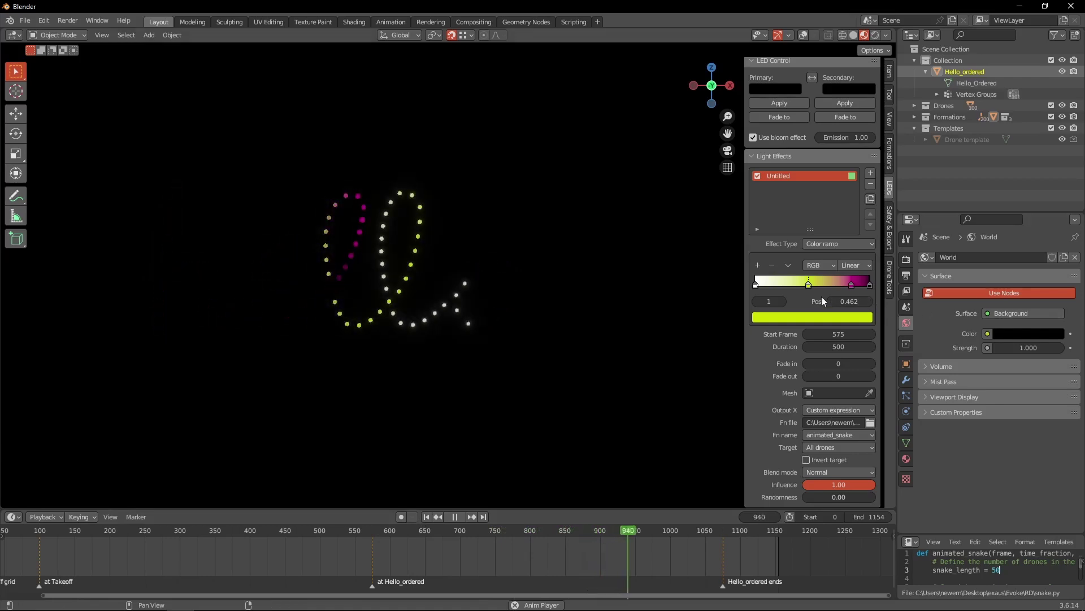
# Move the yellow ramp stop to 0.085 and magenta to about 0.316, then scrub frames 767–1000
pyautogui.moveTo(800, 285); pyautogui.dragTo(759, 285)
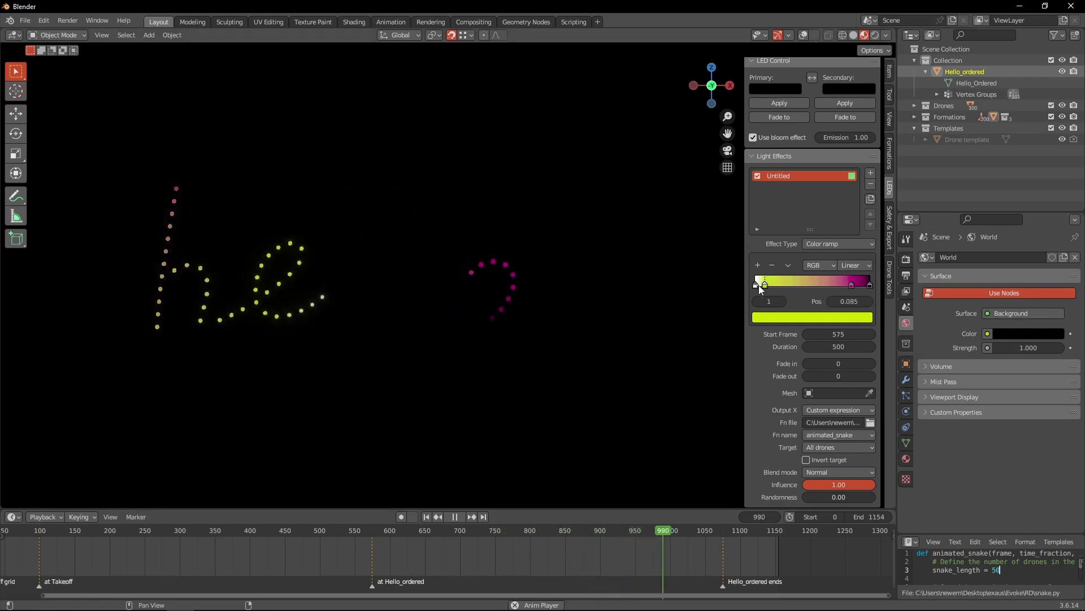
pyautogui.moveTo(843, 286); pyautogui.dragTo(785, 287)
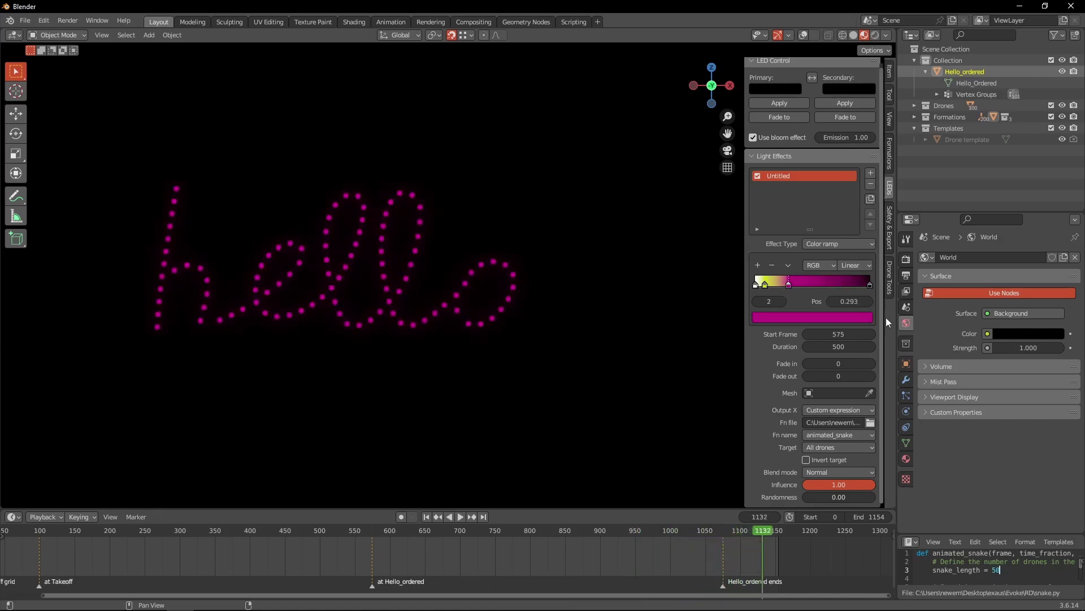
pyautogui.moveTo(721, 536); pyautogui.dragTo(627, 504)
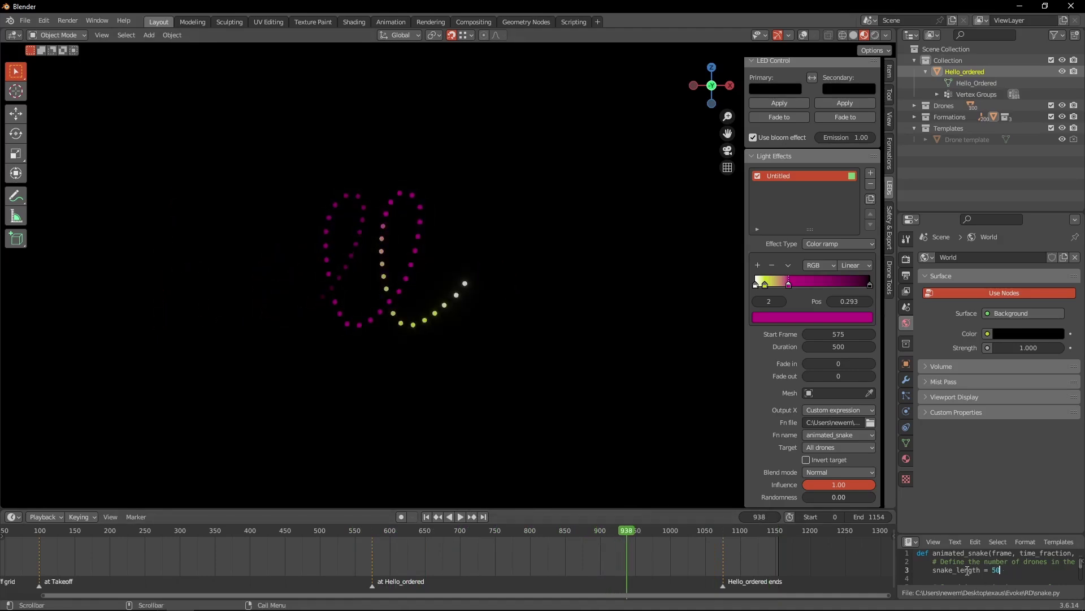
pyautogui.moveTo(622, 532)
pyautogui.mouseDown()
pyautogui.moveTo(676, 531)
pyautogui.moveTo(629, 531)
pyautogui.mouseUp()
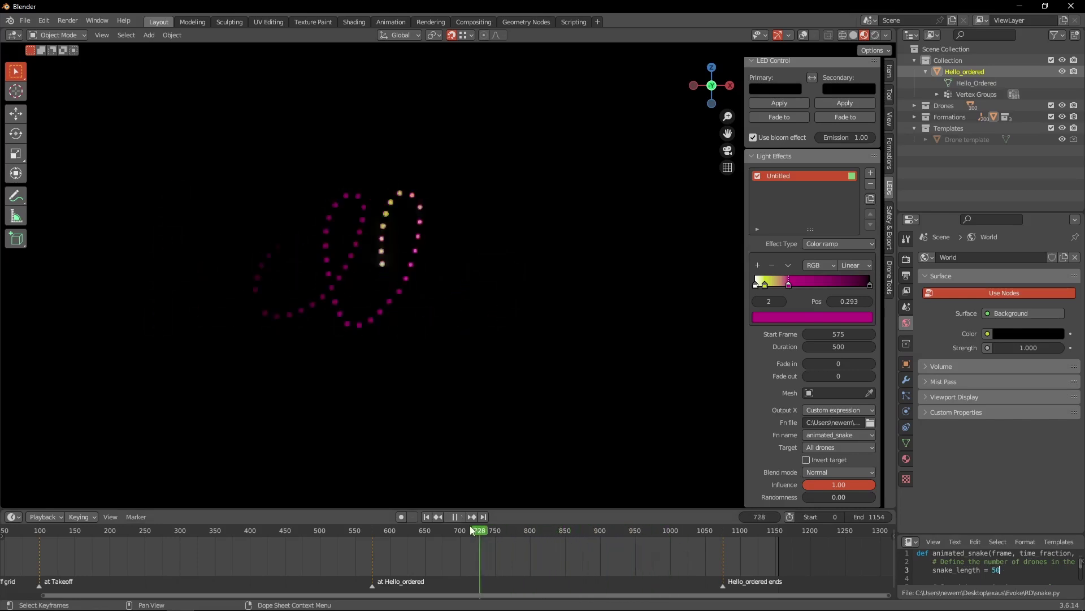